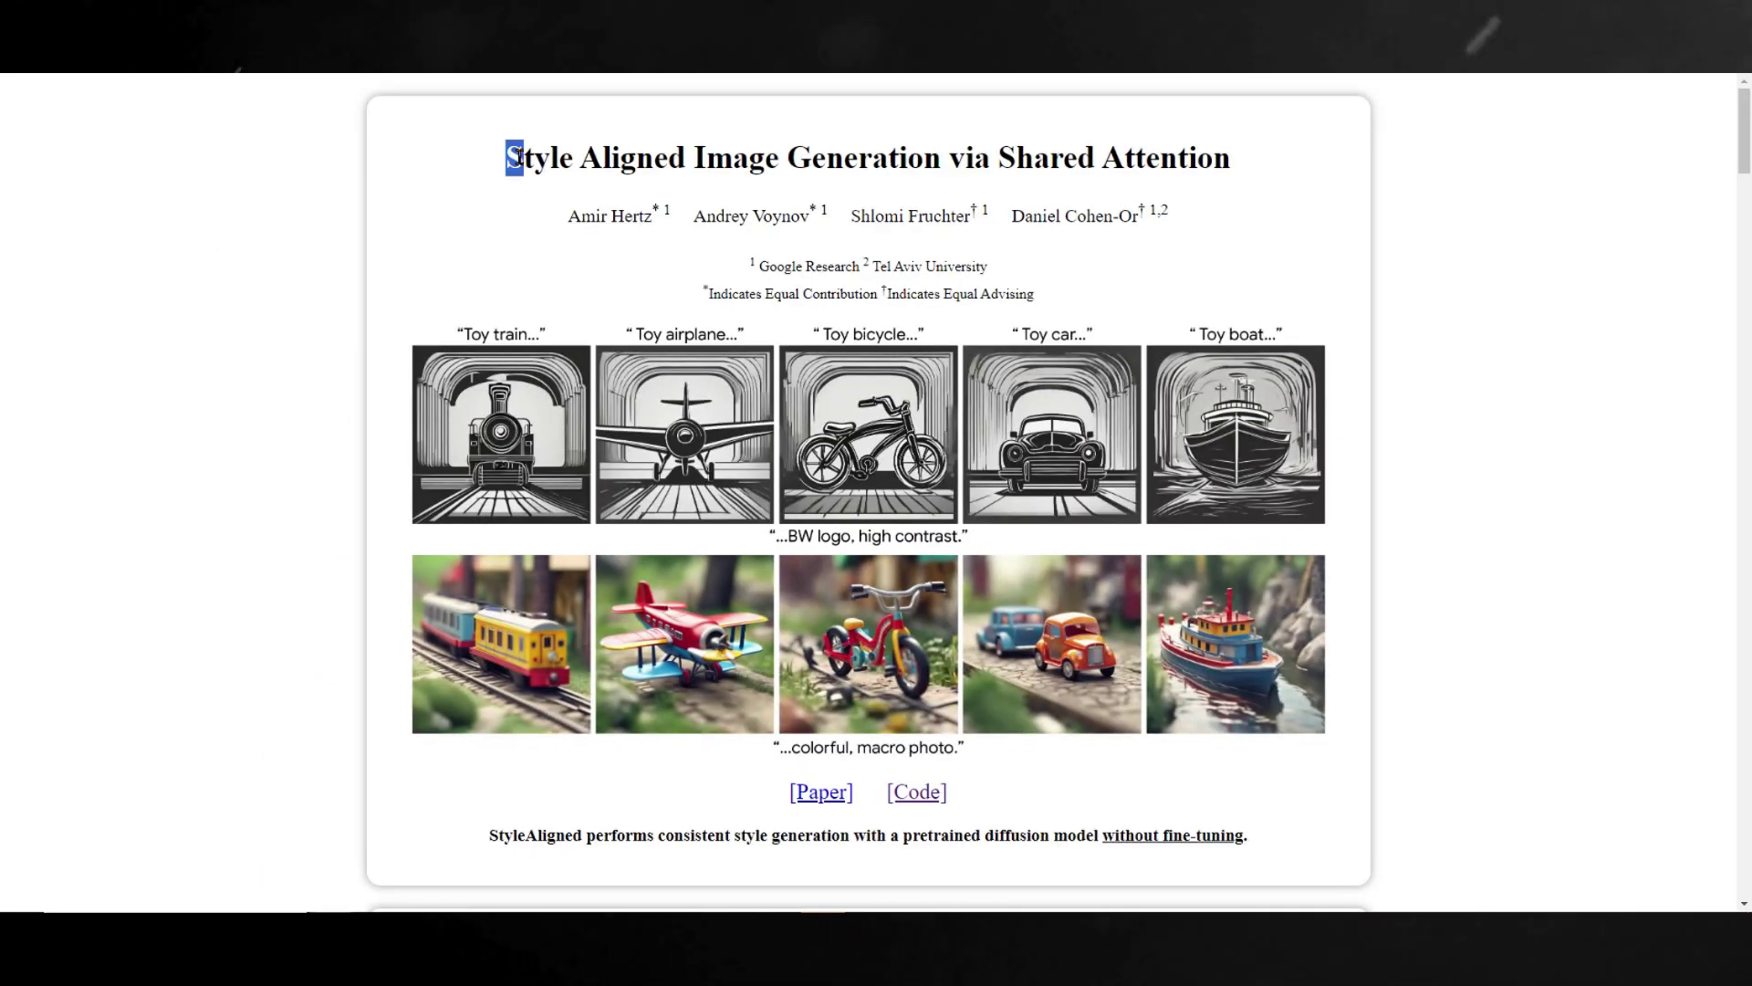
Step: Scroll the StyleAligned project page down from its title to the Abstract section
{"action": "left_click", "coordinate": [1242, 166]}
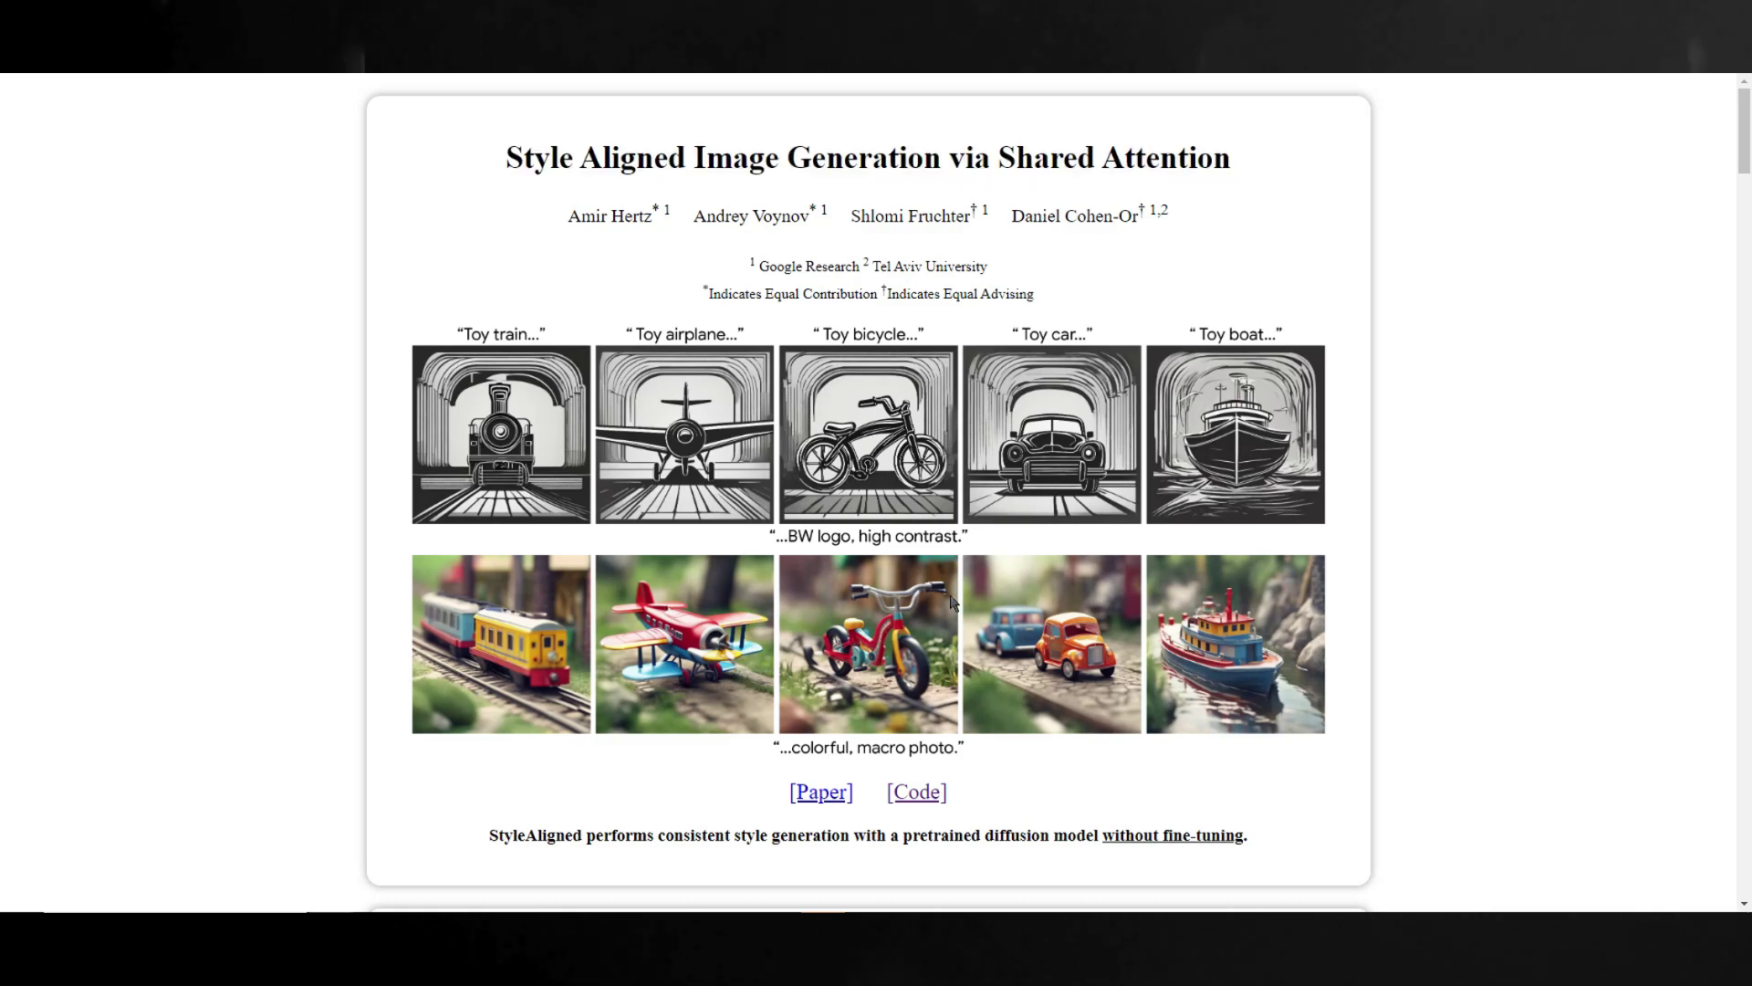
{"action": "scroll", "coordinate": [950, 602], "scroll_direction": "down", "scroll_amount": 10}
{"action": "scroll", "coordinate": [664, 482], "scroll_direction": "down", "scroll_amount": 10}
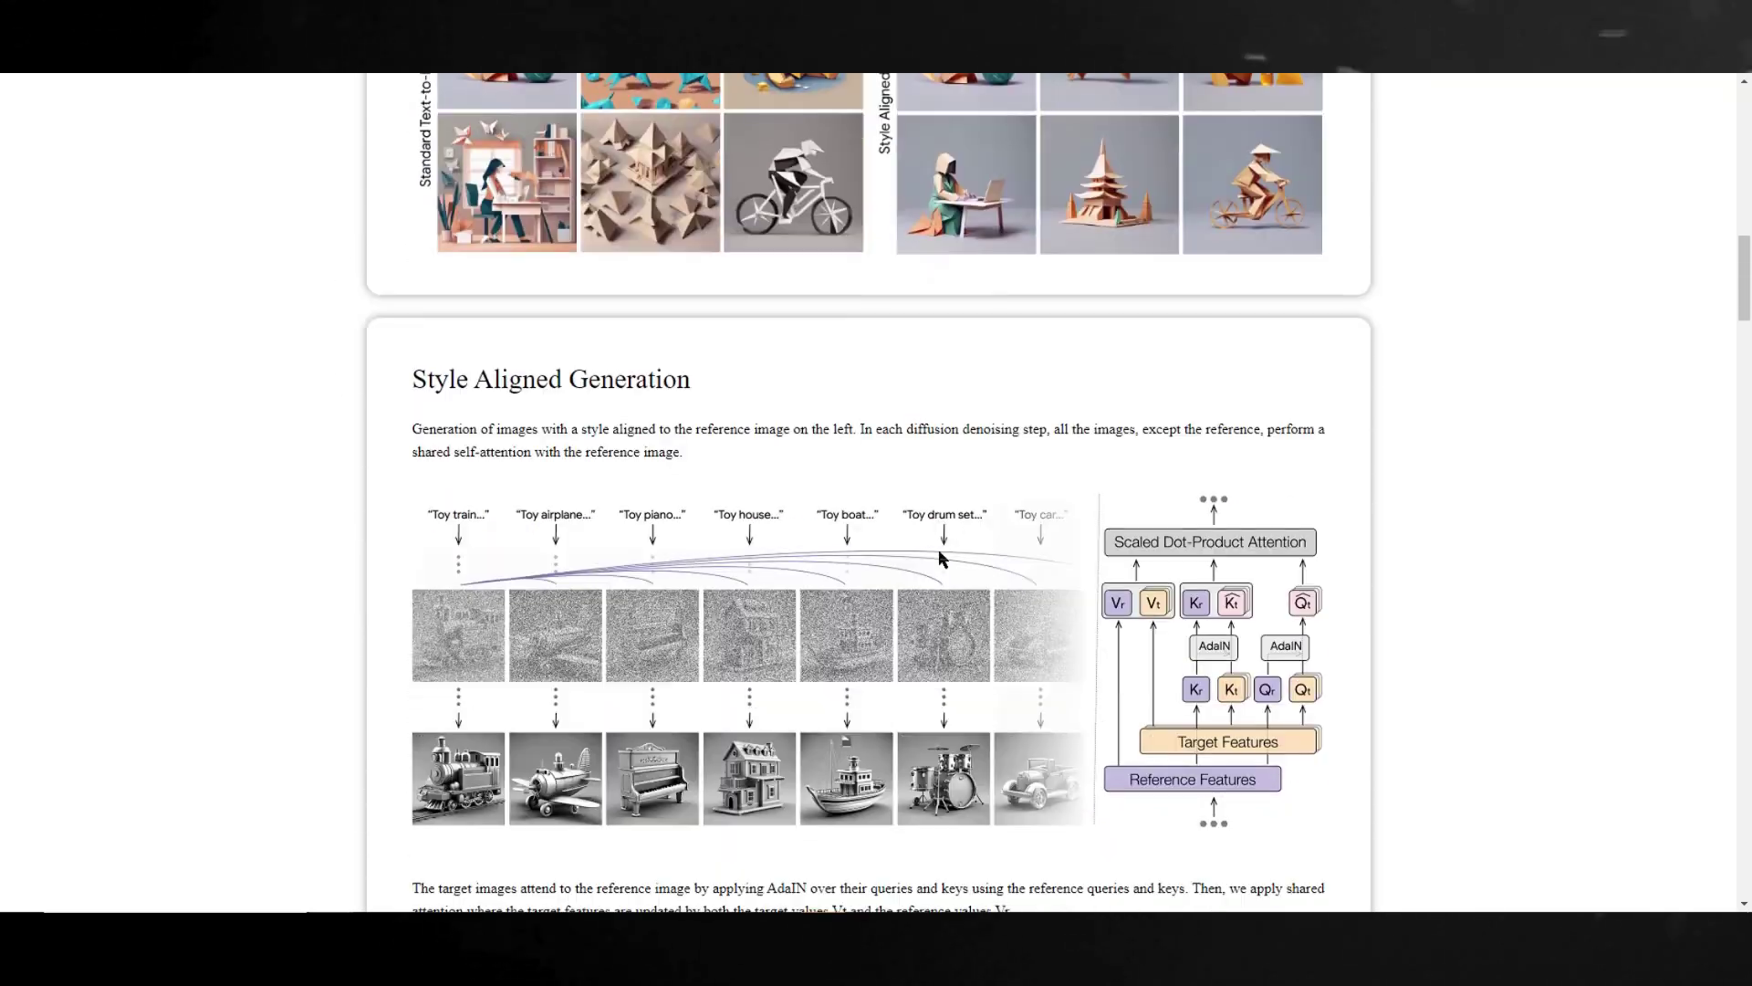
{"action": "scroll", "coordinate": [703, 587], "scroll_direction": "up", "scroll_amount": 20}
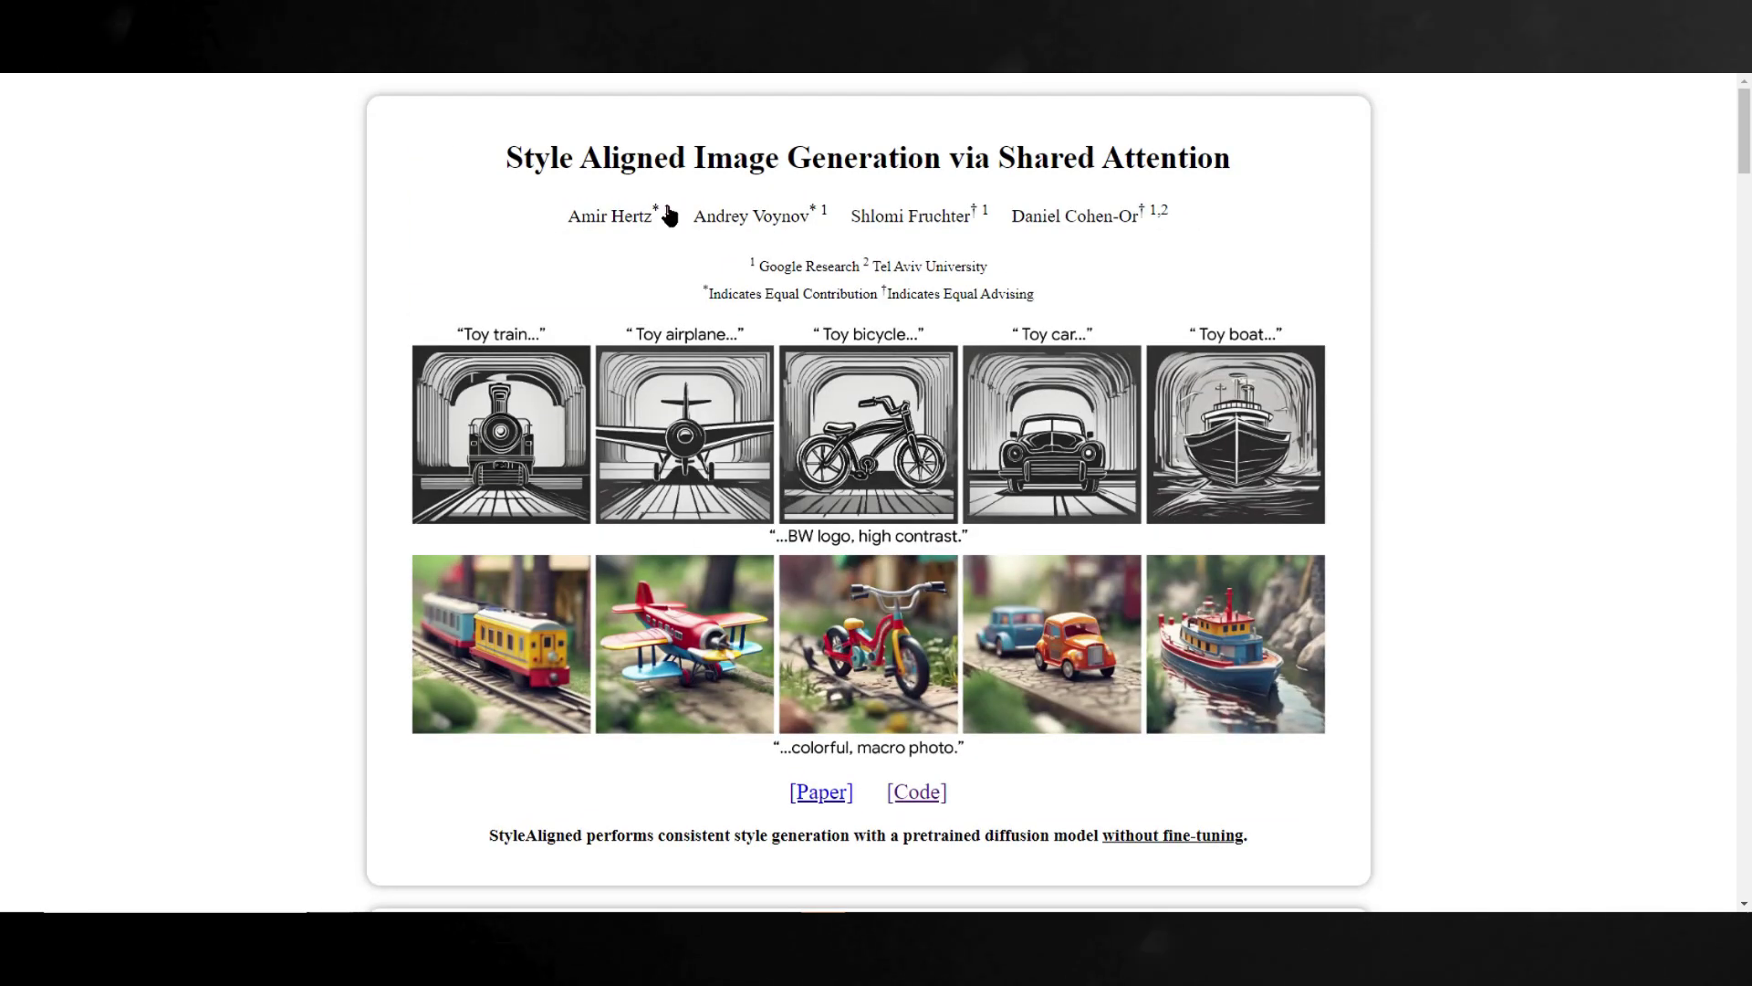
{"action": "scroll", "coordinate": [760, 424], "scroll_direction": "down", "scroll_amount": 2}
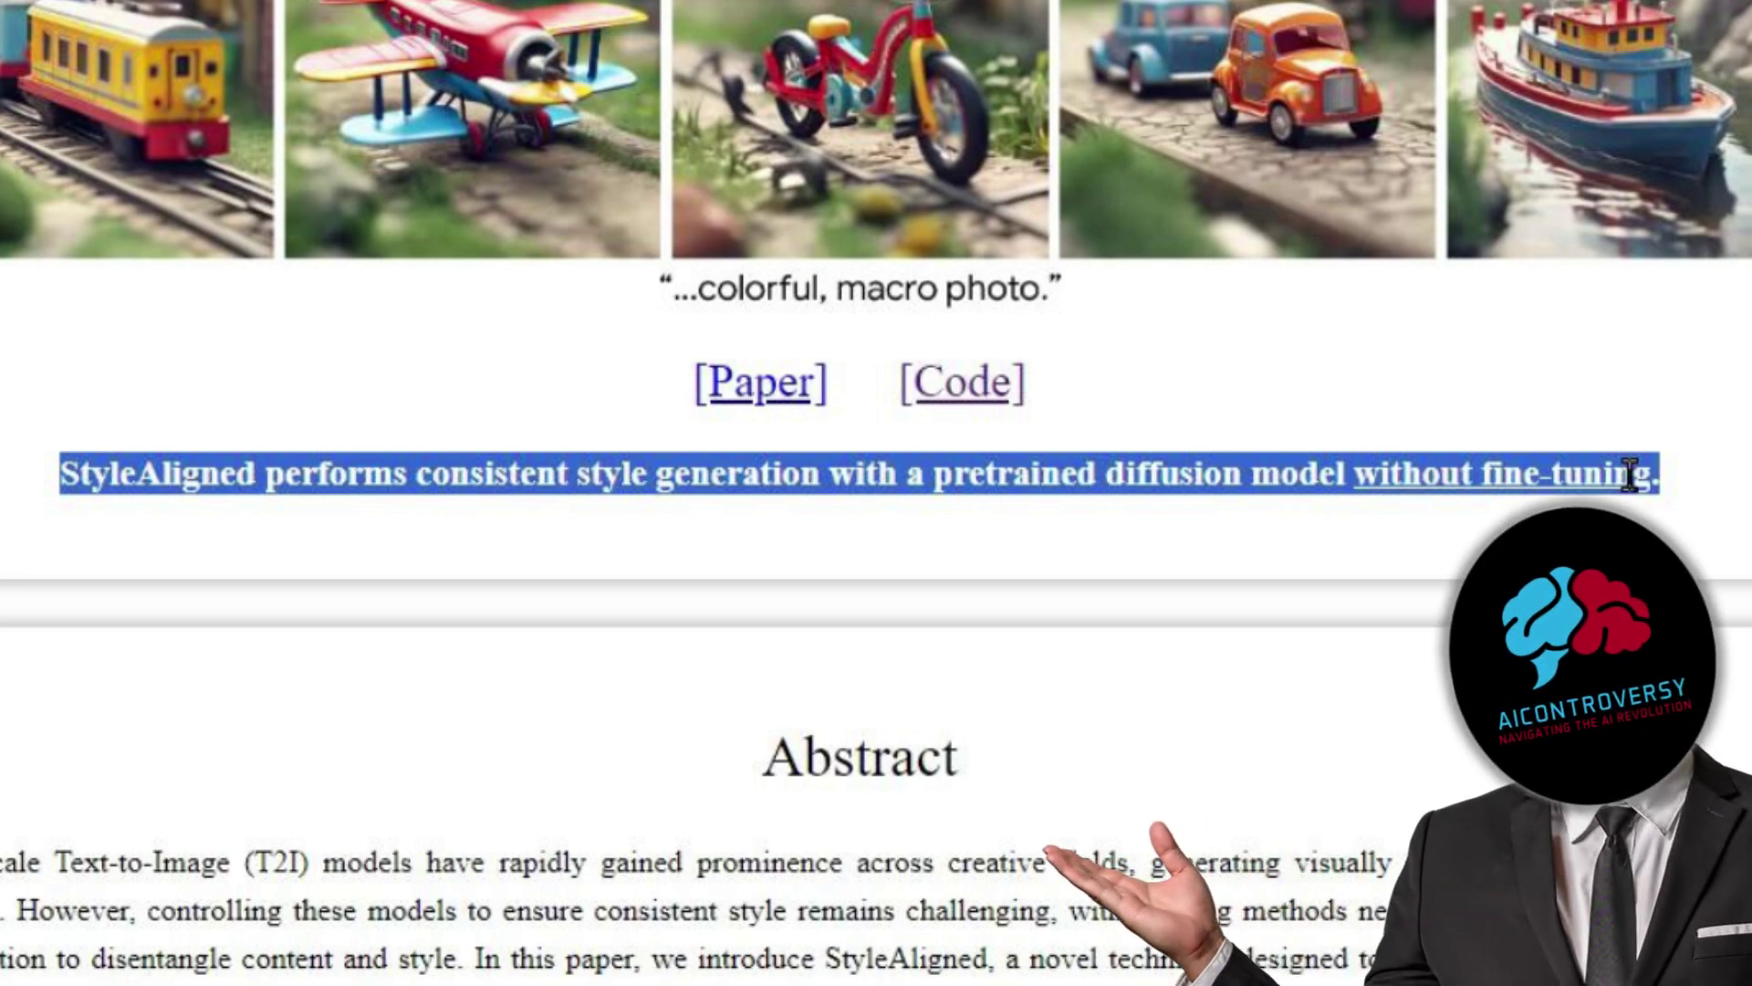
Step: Scroll past Results and the reference-image grid to the Integration with Other Methods section
{"action": "scroll", "coordinate": [1332, 638], "scroll_direction": "down", "scroll_amount": 5}
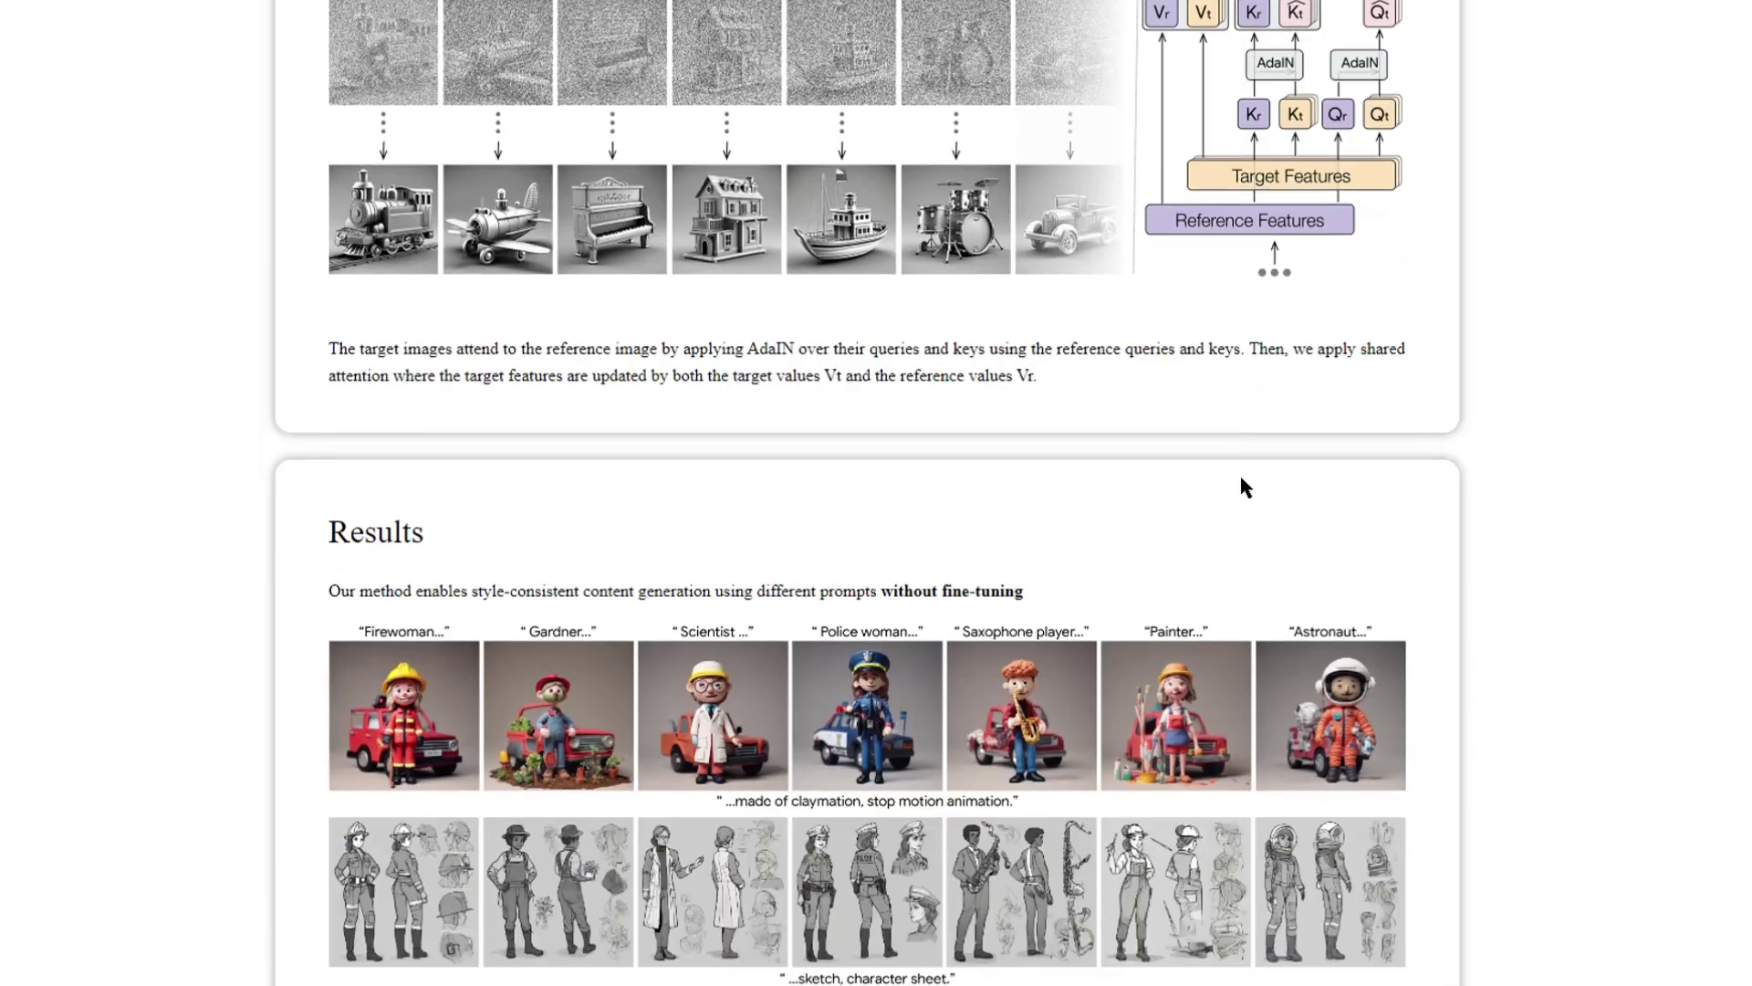
{"action": "scroll", "coordinate": [500, 411], "scroll_direction": "down", "scroll_amount": 5}
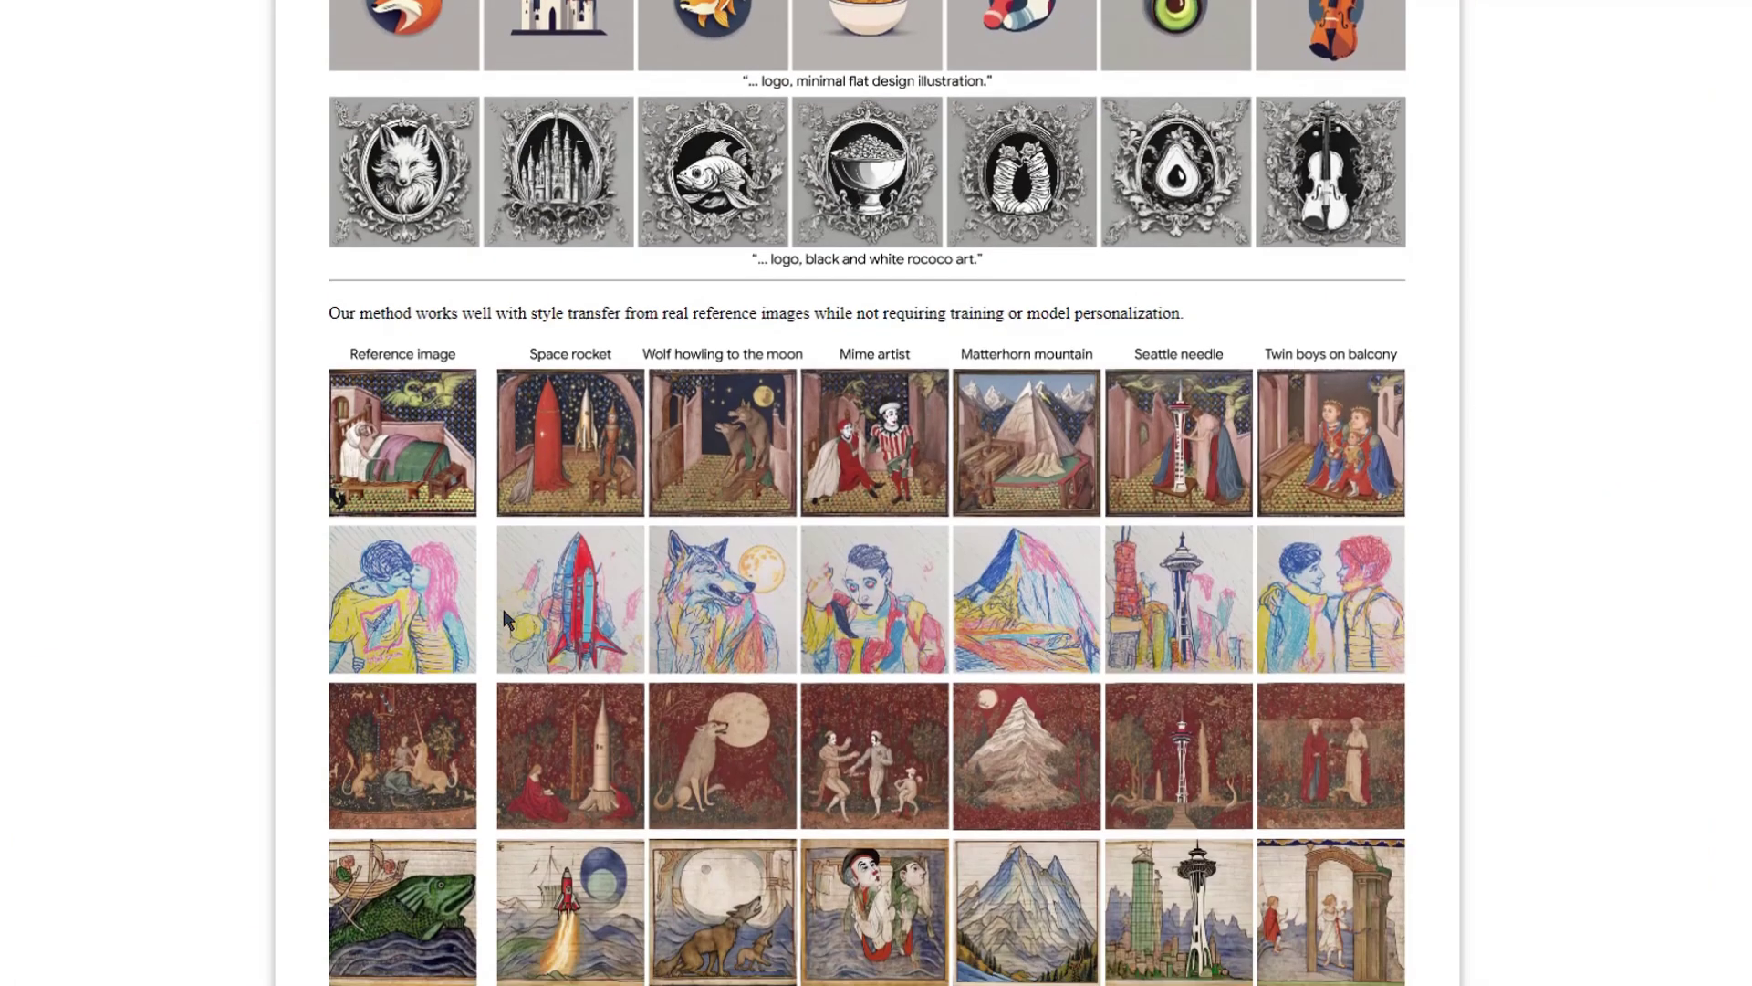
{"action": "scroll", "coordinate": [415, 315], "scroll_direction": "down", "scroll_amount": 2}
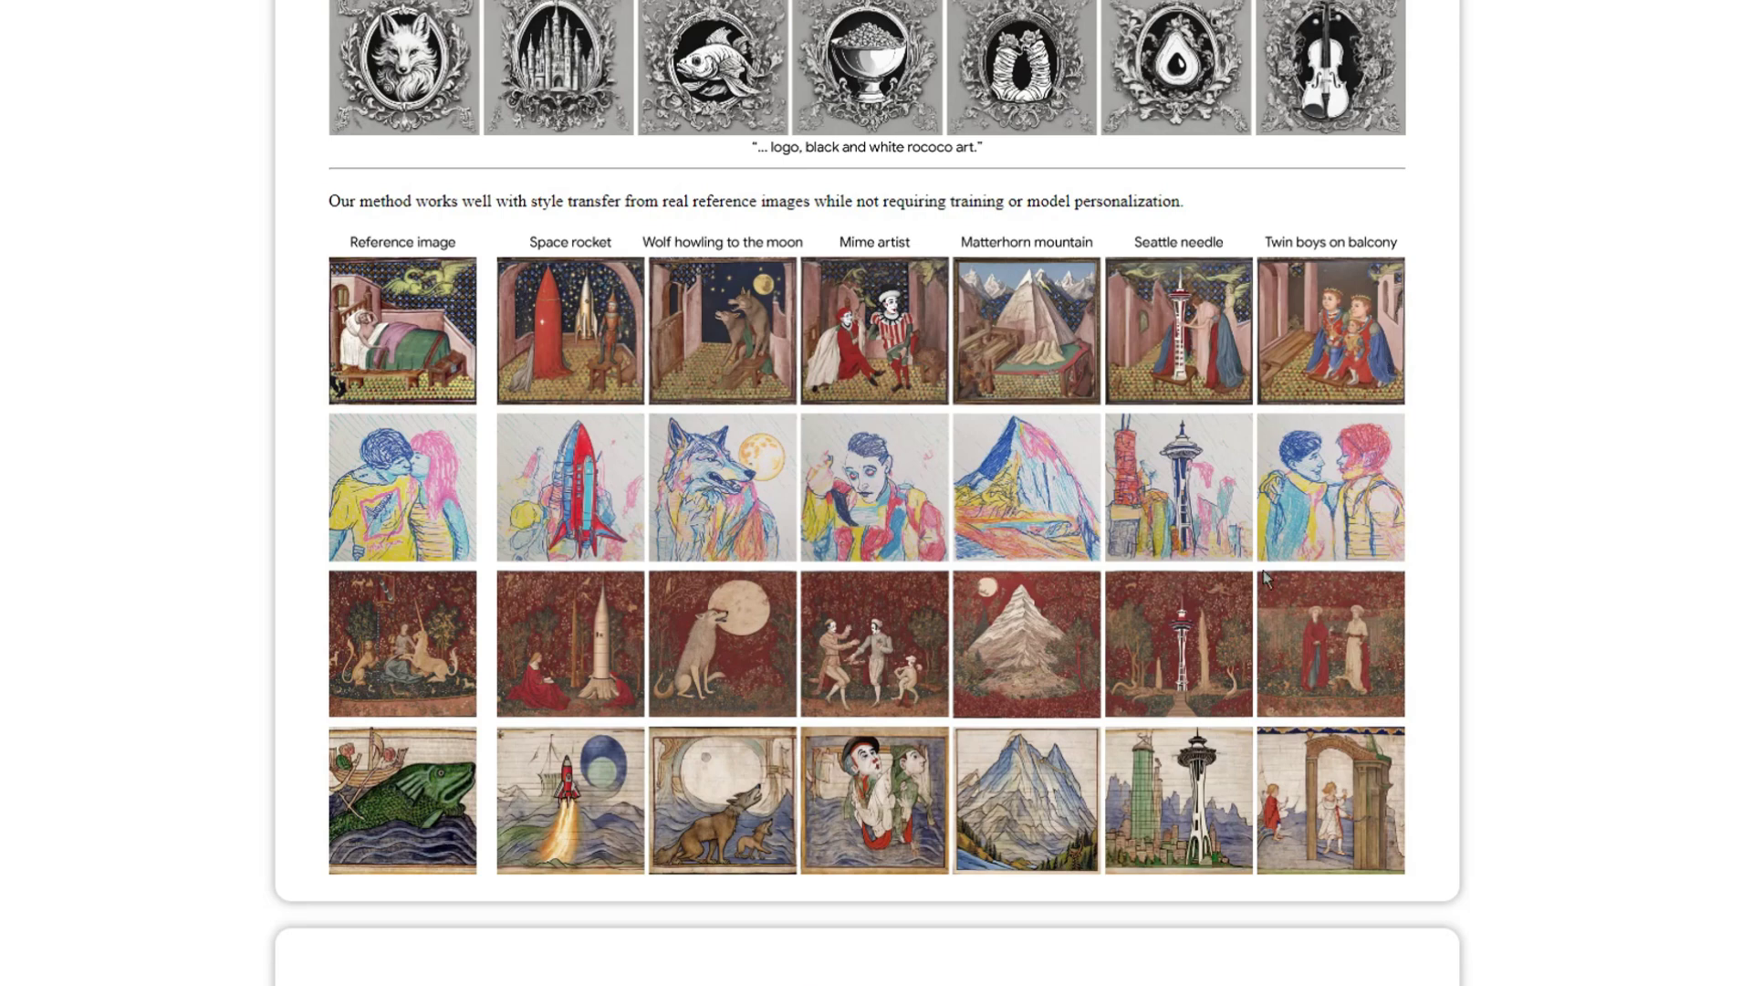
{"action": "scroll", "coordinate": [1265, 577], "scroll_direction": "down", "scroll_amount": 5}
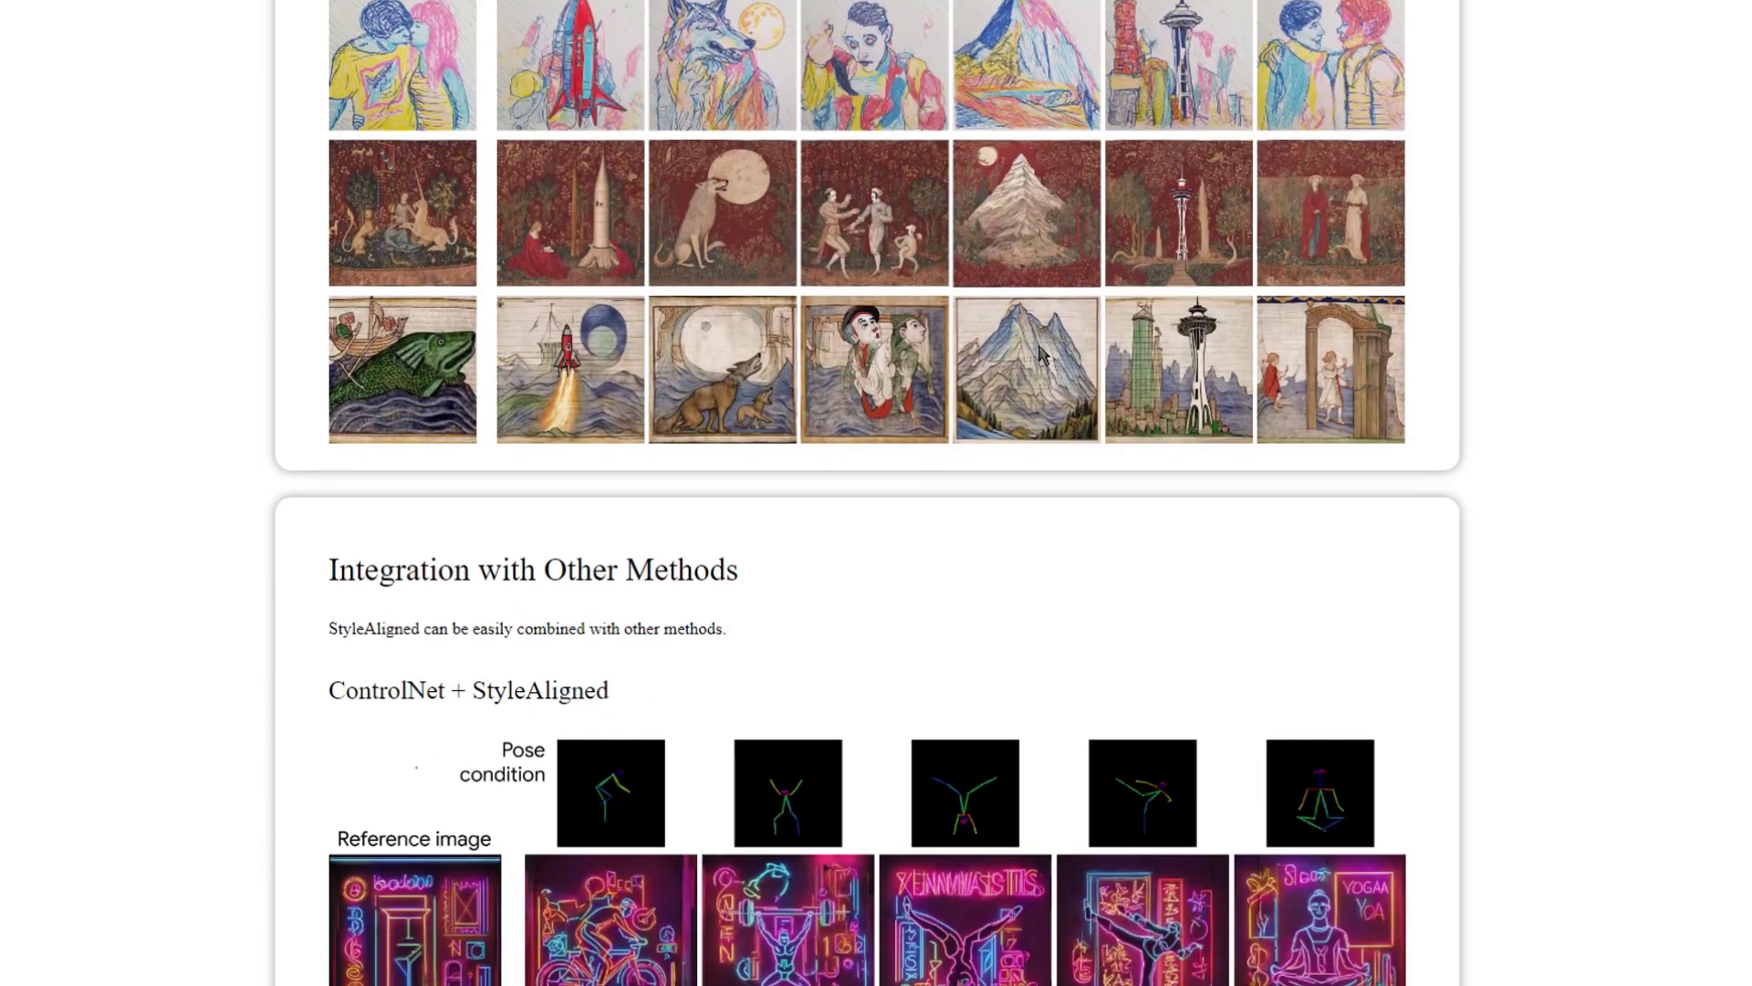
{"action": "scroll", "coordinate": [1043, 354], "scroll_direction": "down", "scroll_amount": 7}
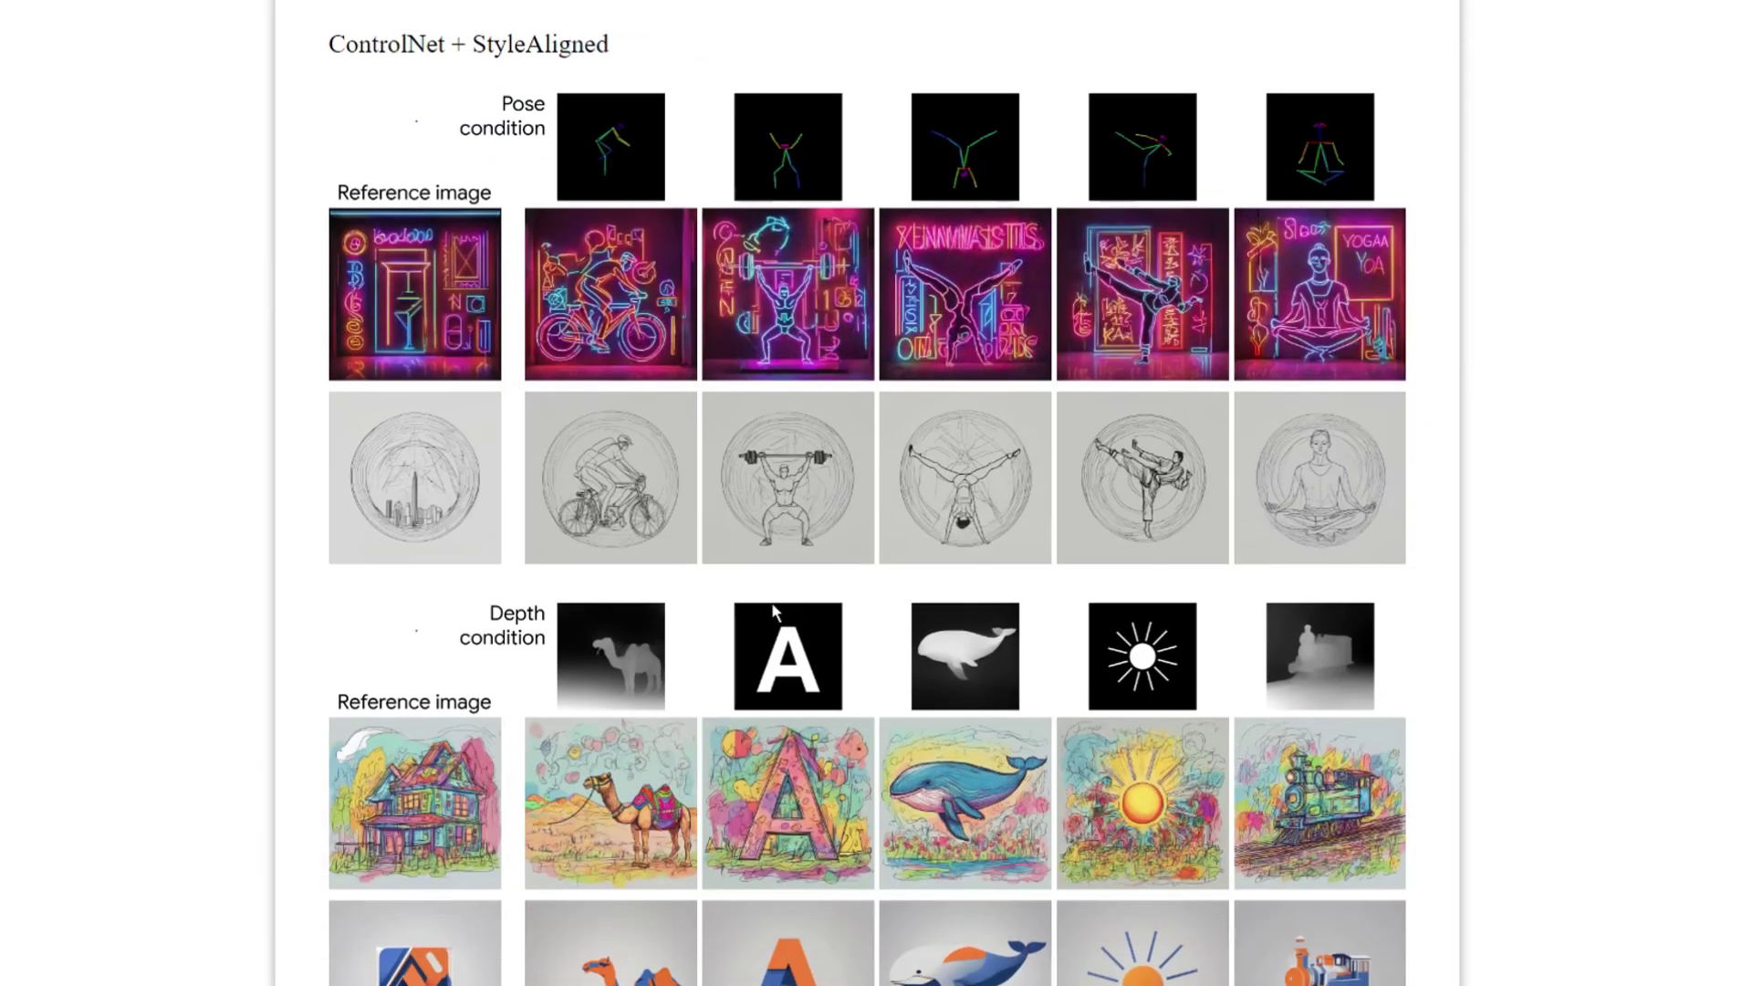
{"action": "scroll", "coordinate": [774, 612], "scroll_direction": "down", "scroll_amount": 7}
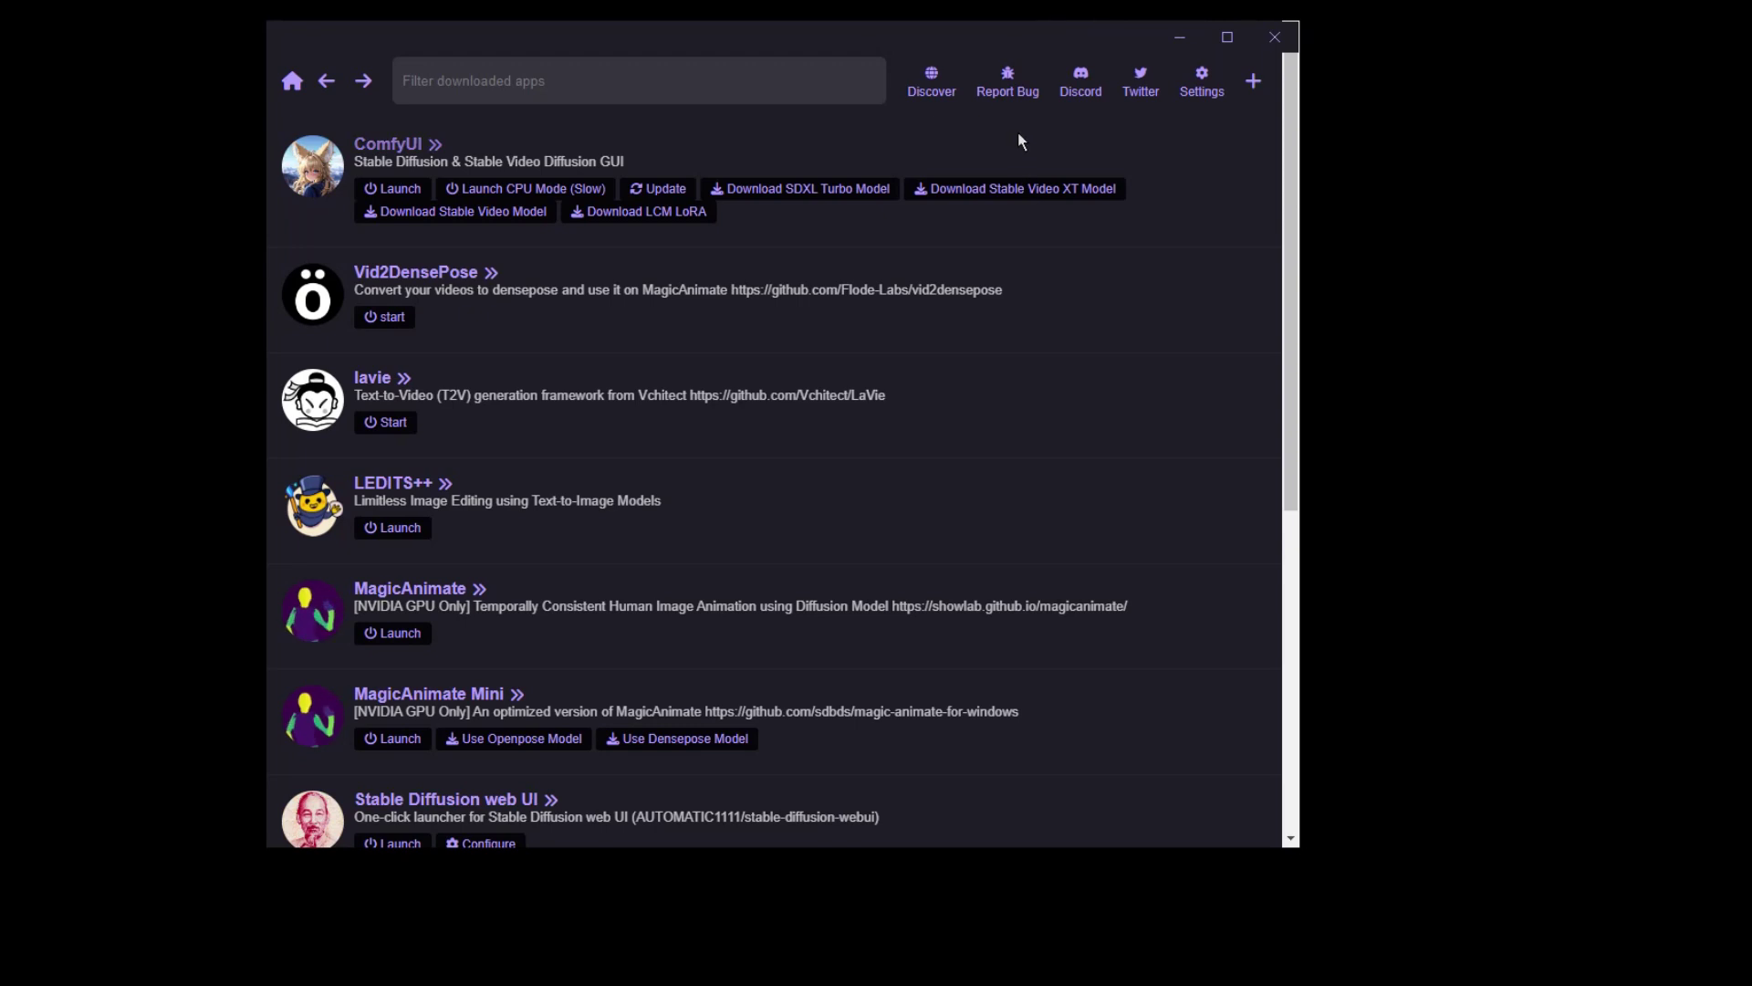
Step: Find StyleAligned on Pinokio's Discover page and launch its Gradio interface
{"action": "left_click", "coordinate": [930, 87]}
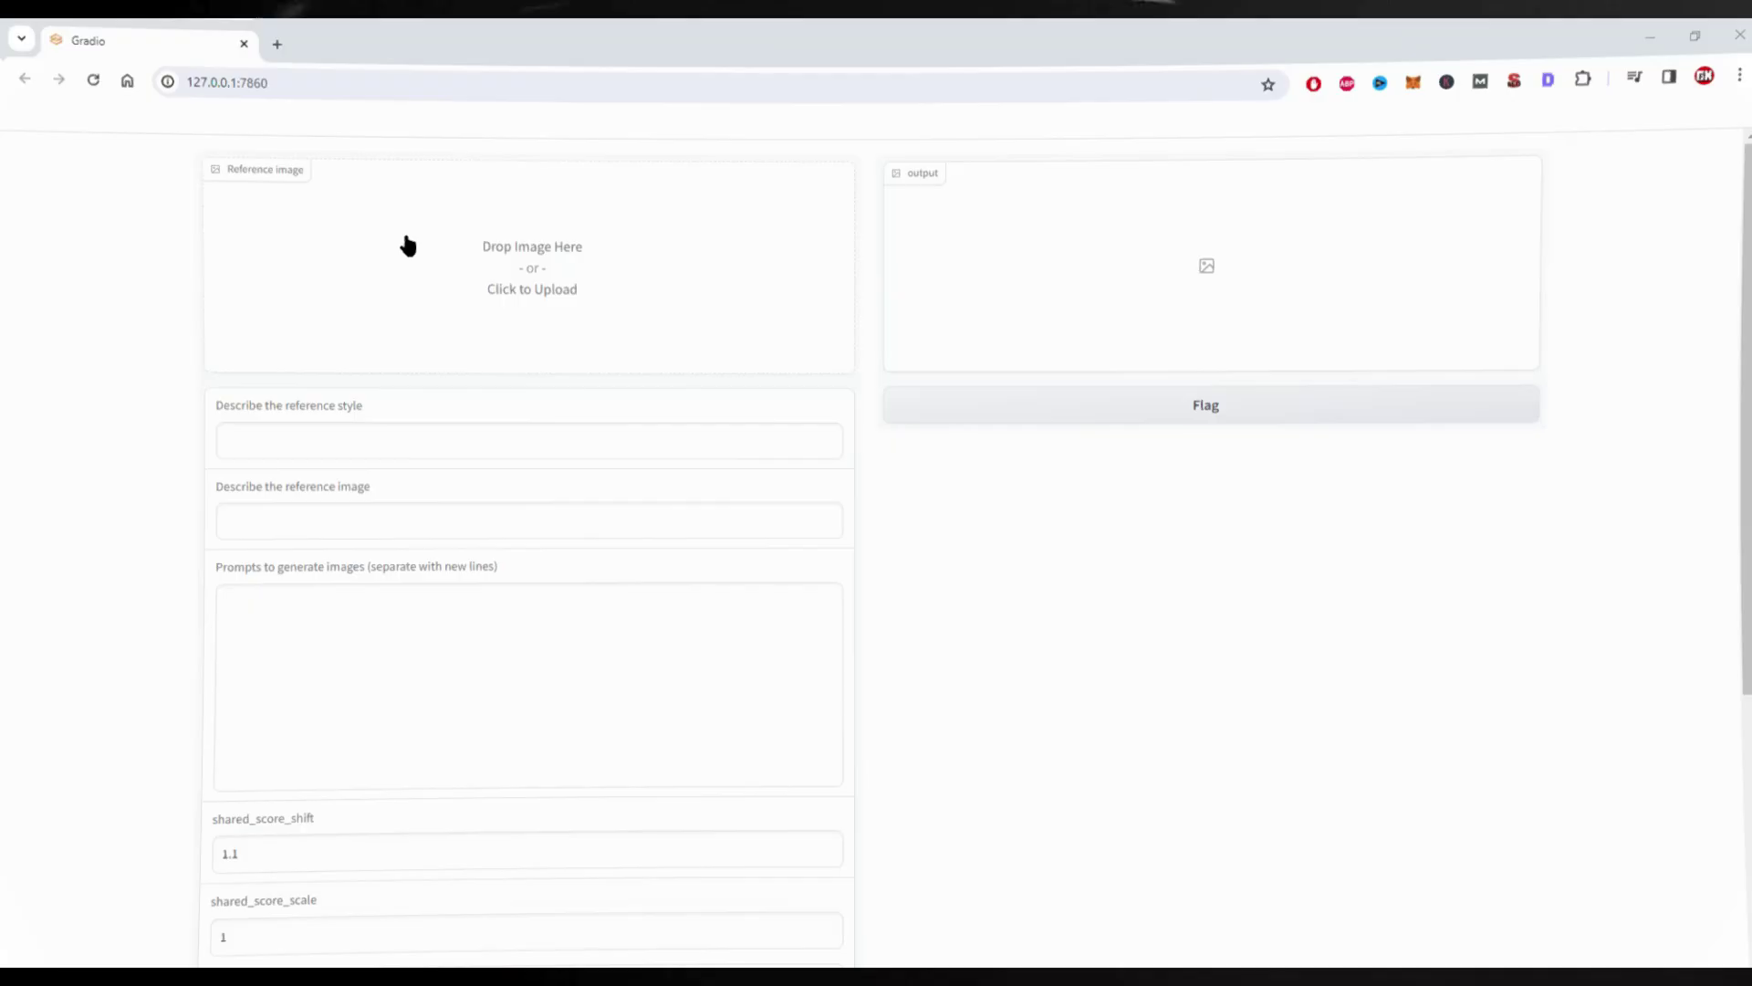
Step: Reload 127.0.0.1:7860 with /?__theme=dark appended to the address
{"action": "left_click", "coordinate": [300, 79]}
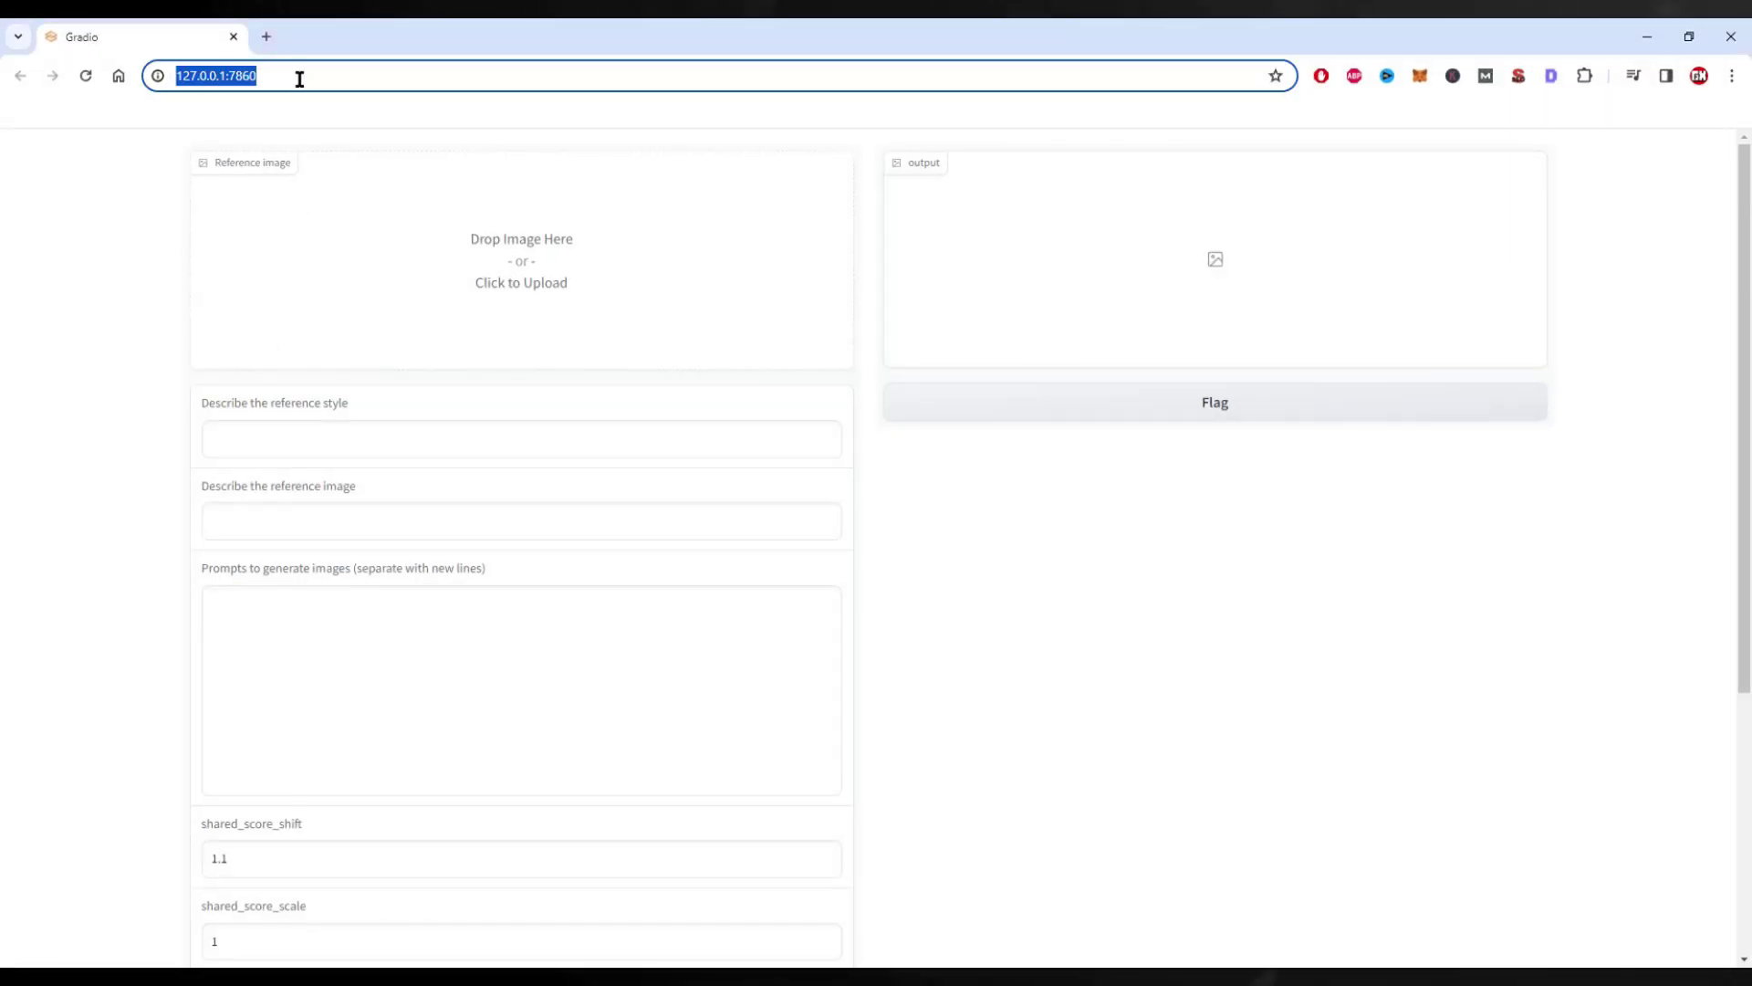
{"action": "type", "text": "/"}
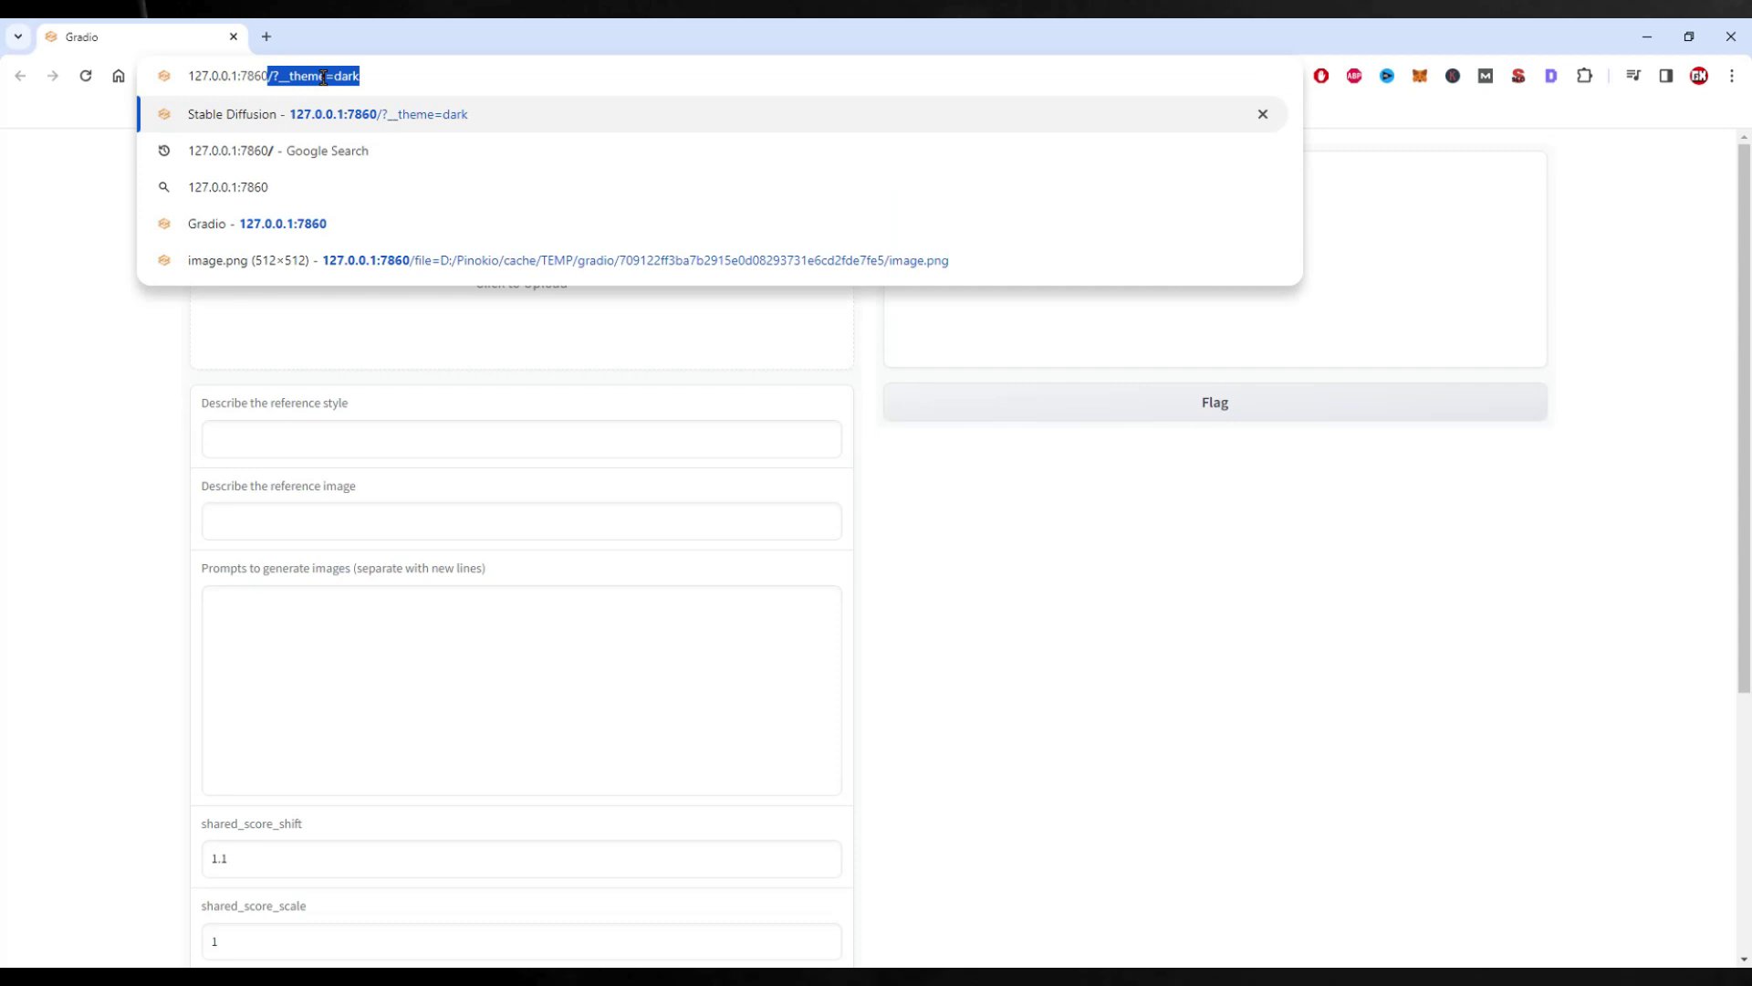
{"action": "key", "text": "Return"}
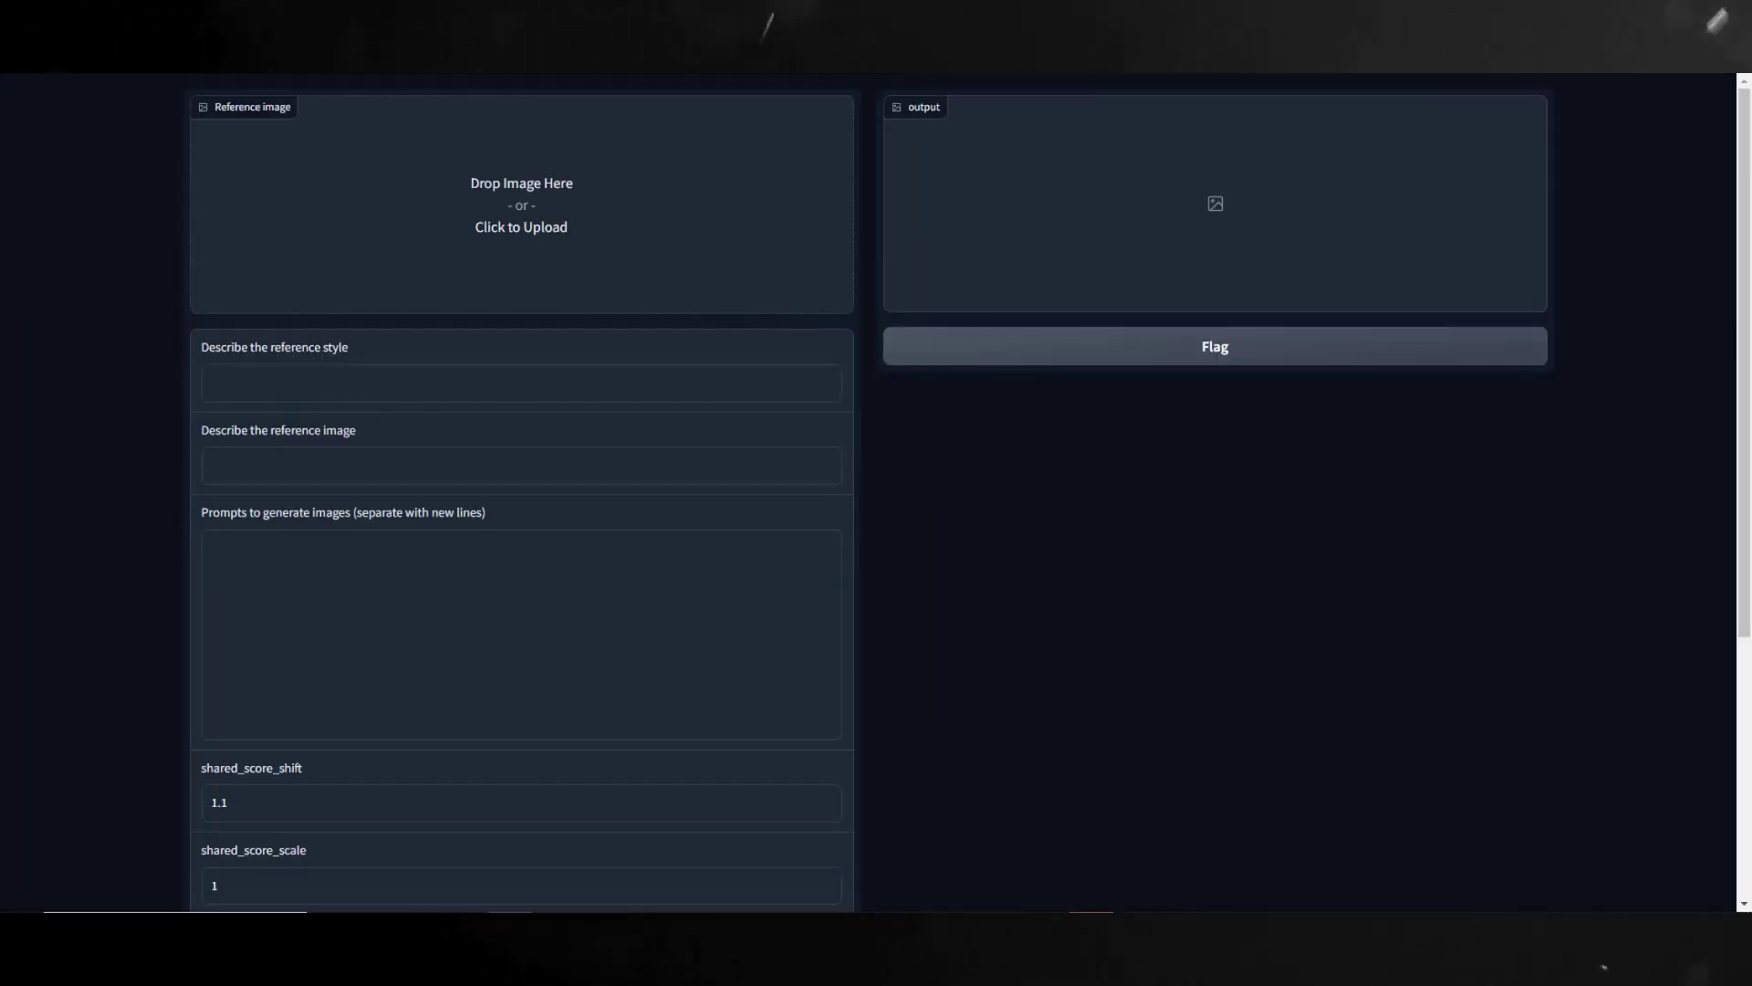
Step: Load the robot picture as the reference and enter style 'futuristic and sci-fi reference style', description 'cyborg'
{"action": "left_click_drag", "start_coordinate": [1543, 27], "coordinate": [554, 232]}
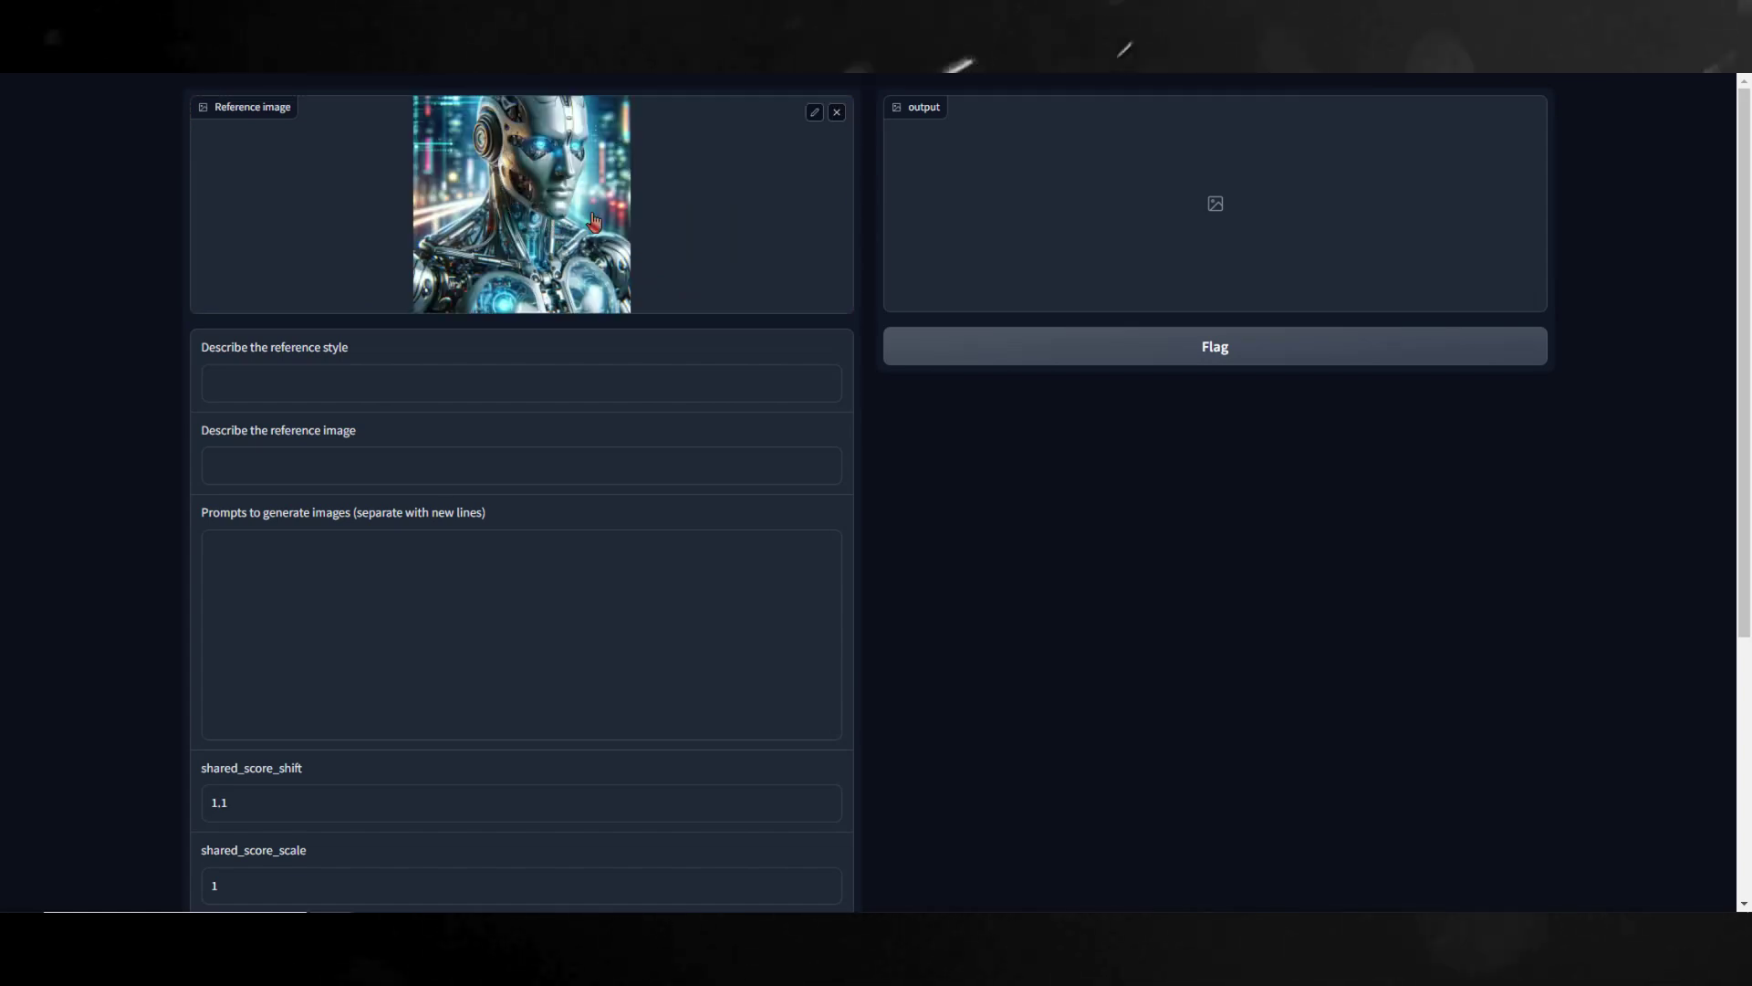
{"action": "left_click", "coordinate": [348, 353]}
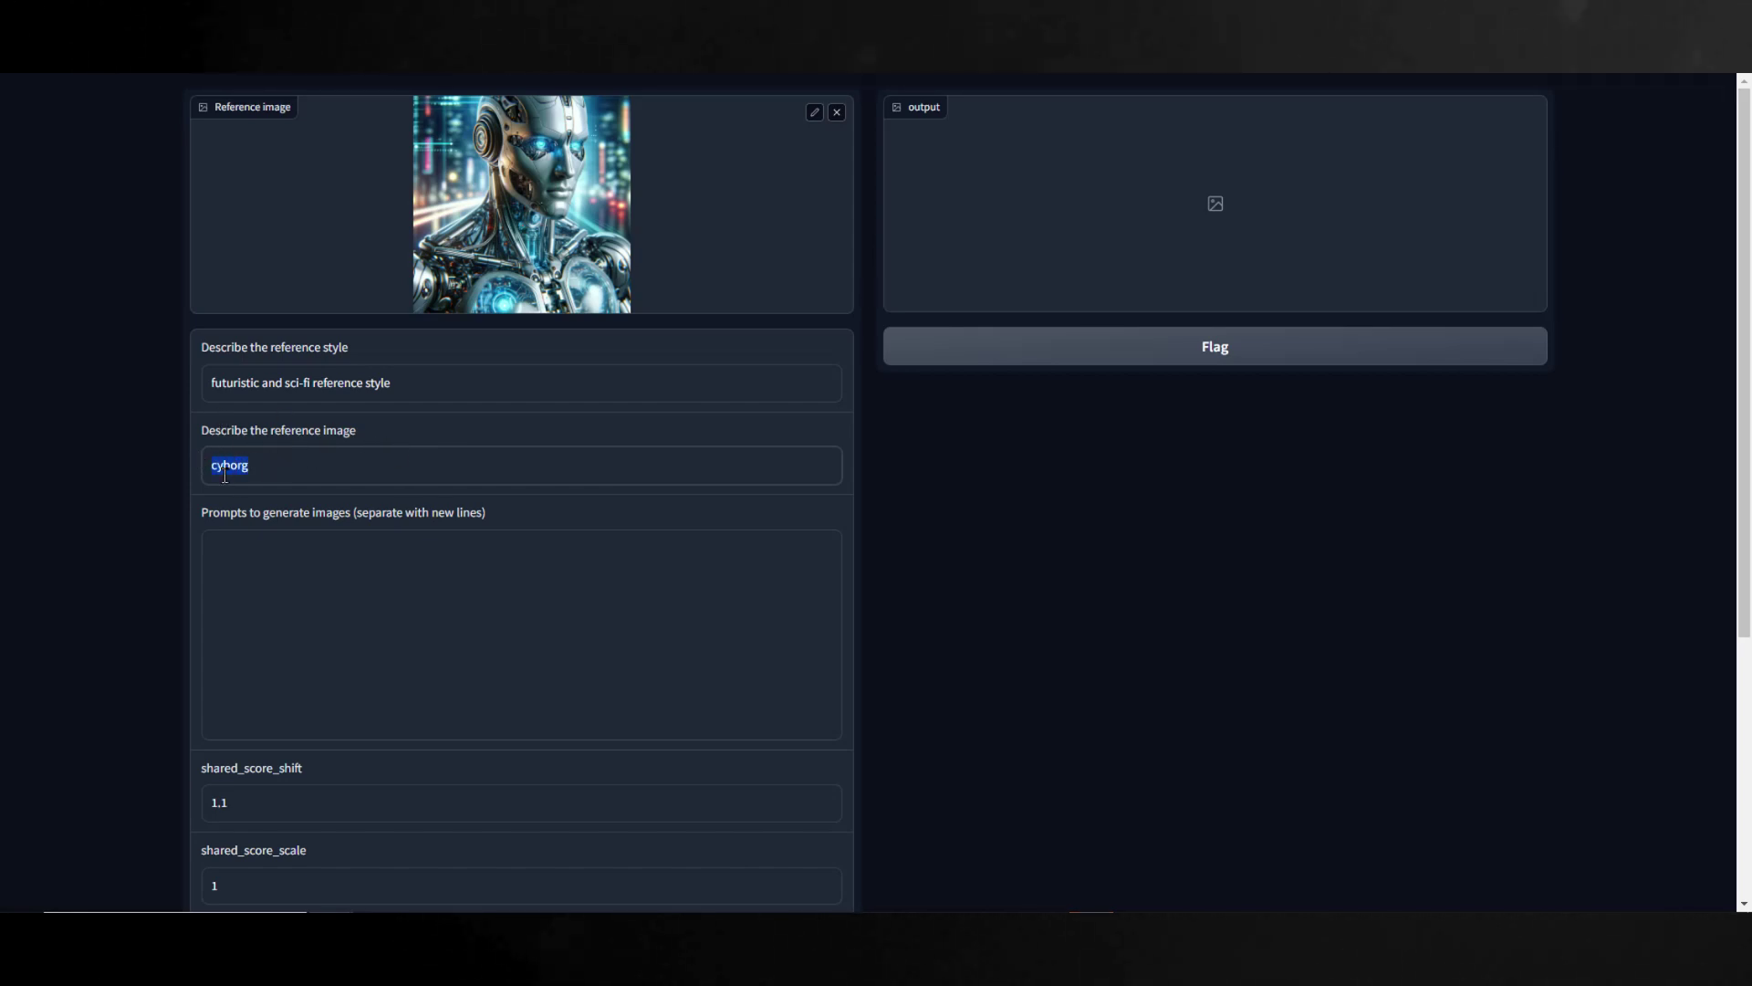
Step: Enter 'cat' and 'dog' on separate lines in the Prompts field
{"action": "scroll", "coordinate": [446, 520], "scroll_direction": "down", "scroll_amount": 1}
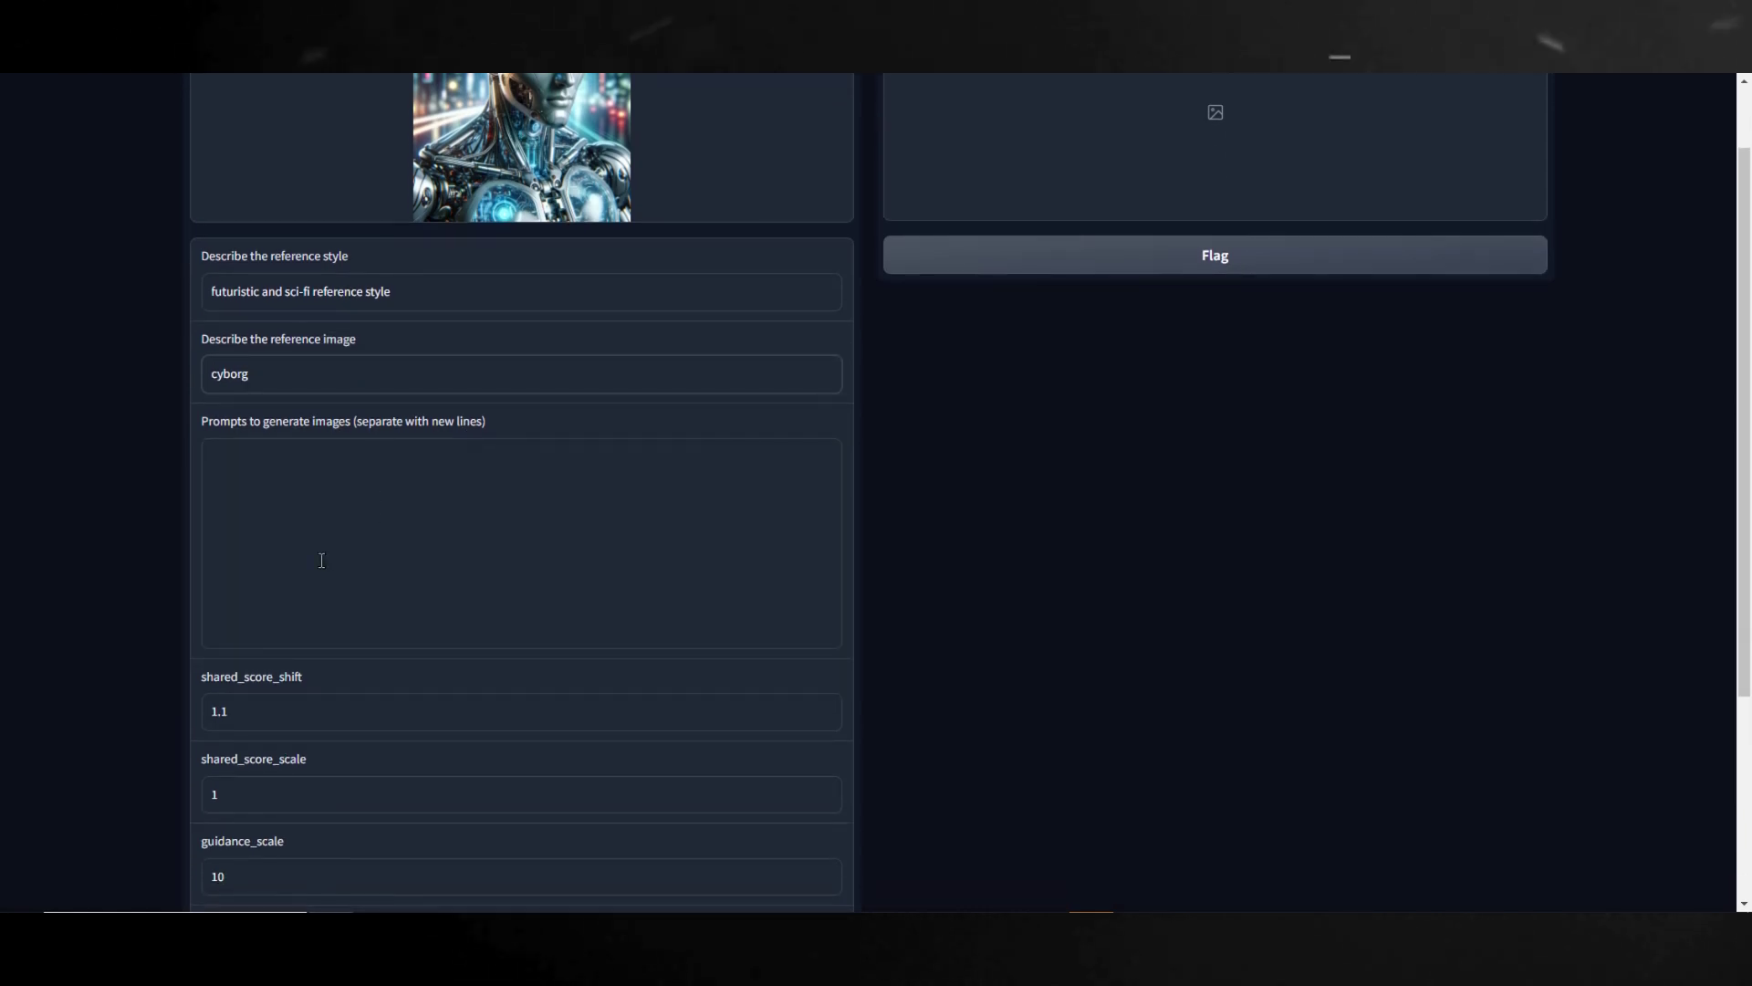
{"action": "left_click_drag", "start_coordinate": [202, 430], "coordinate": [313, 440]}
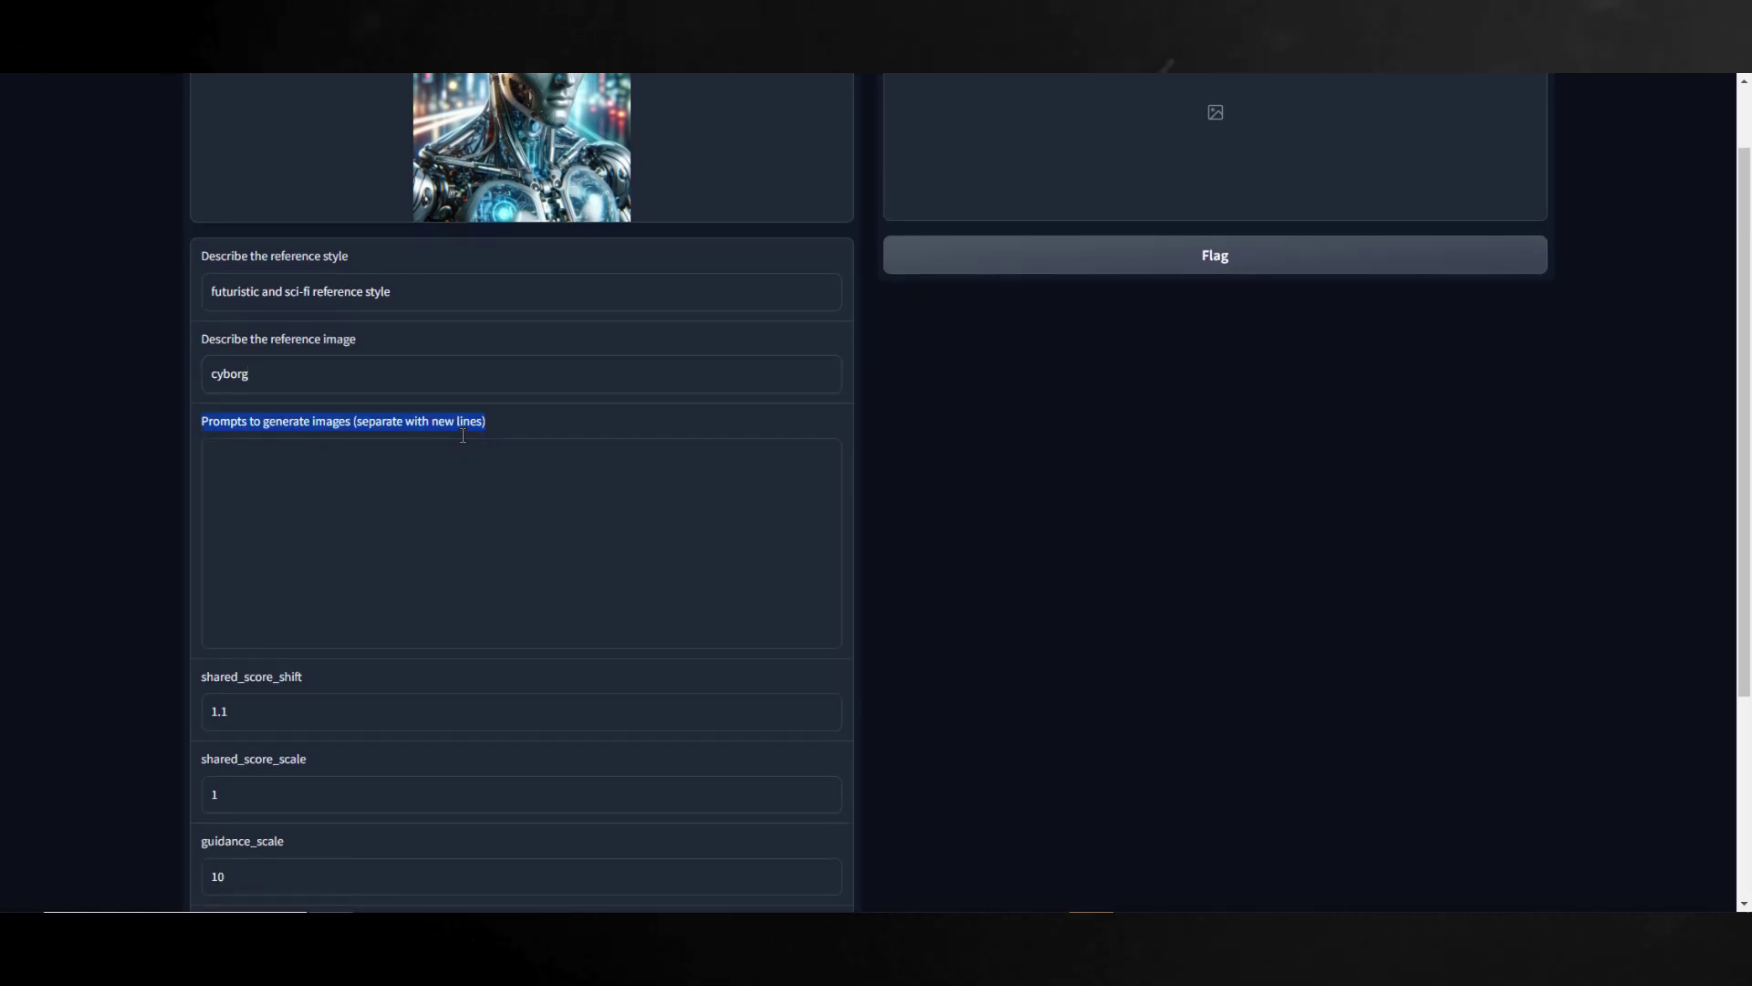
{"action": "left_click", "coordinate": [491, 424]}
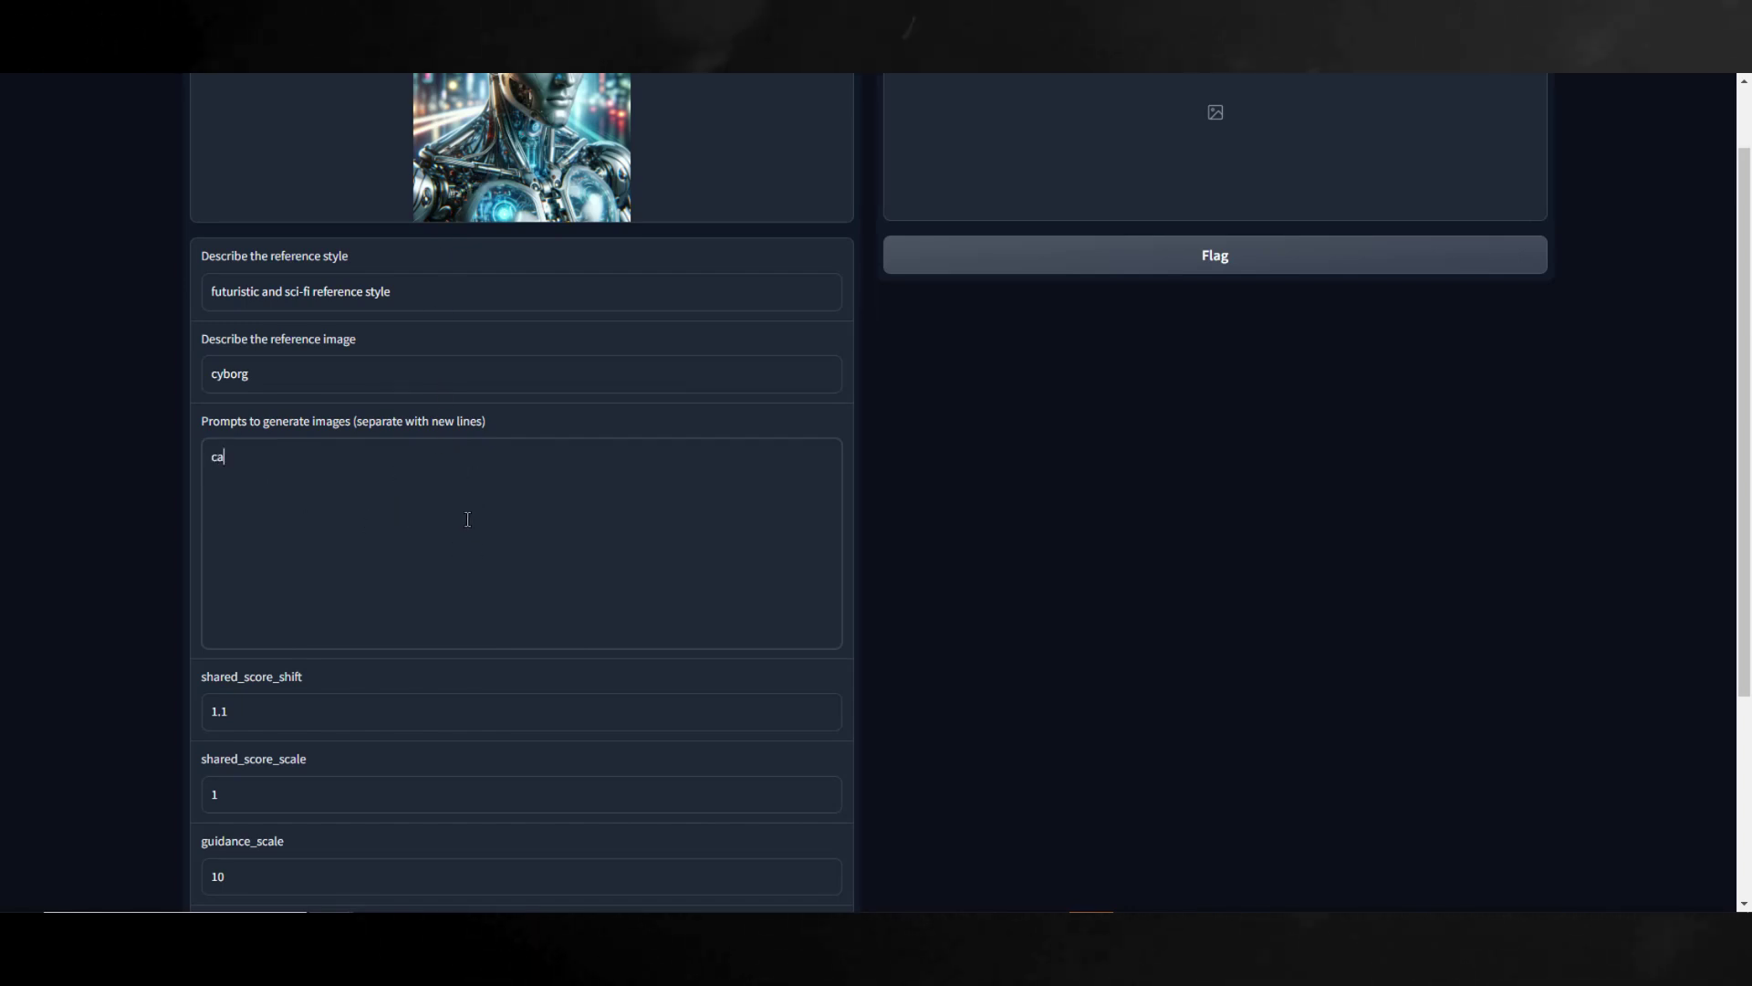
{"action": "key", "text": "Return"}
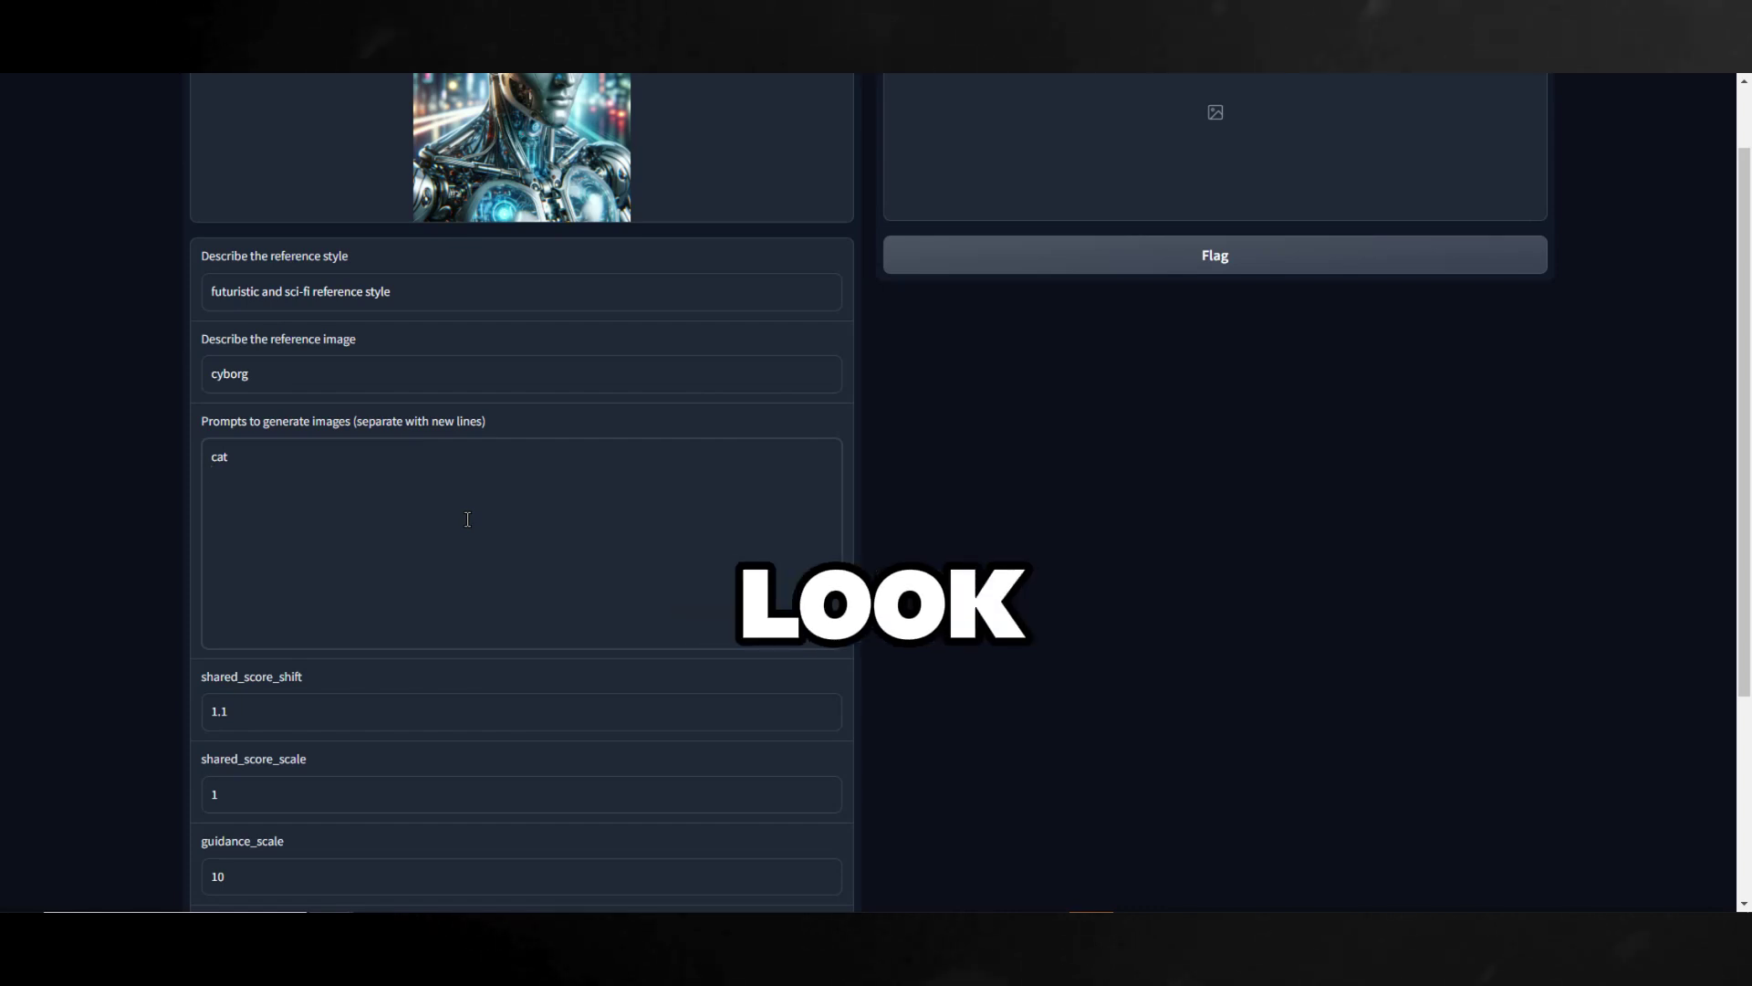
{"action": "type", "text": "dog"}
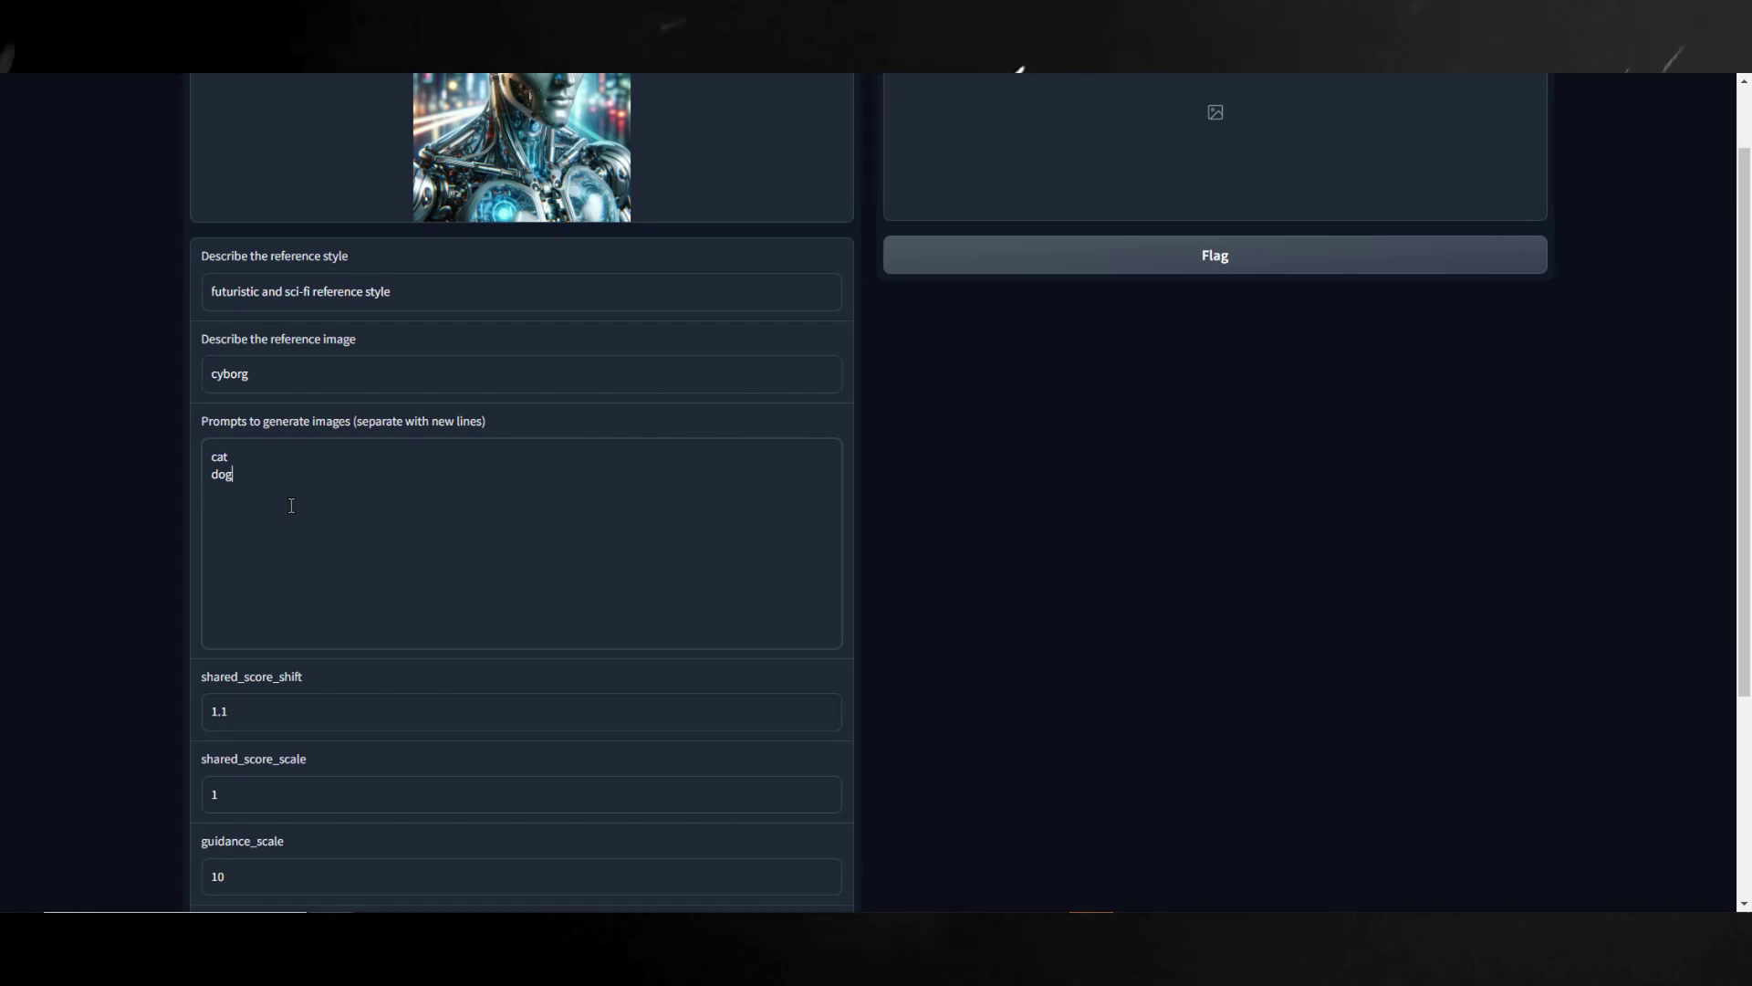
{"action": "scroll", "coordinate": [294, 539], "scroll_direction": "down", "scroll_amount": 3}
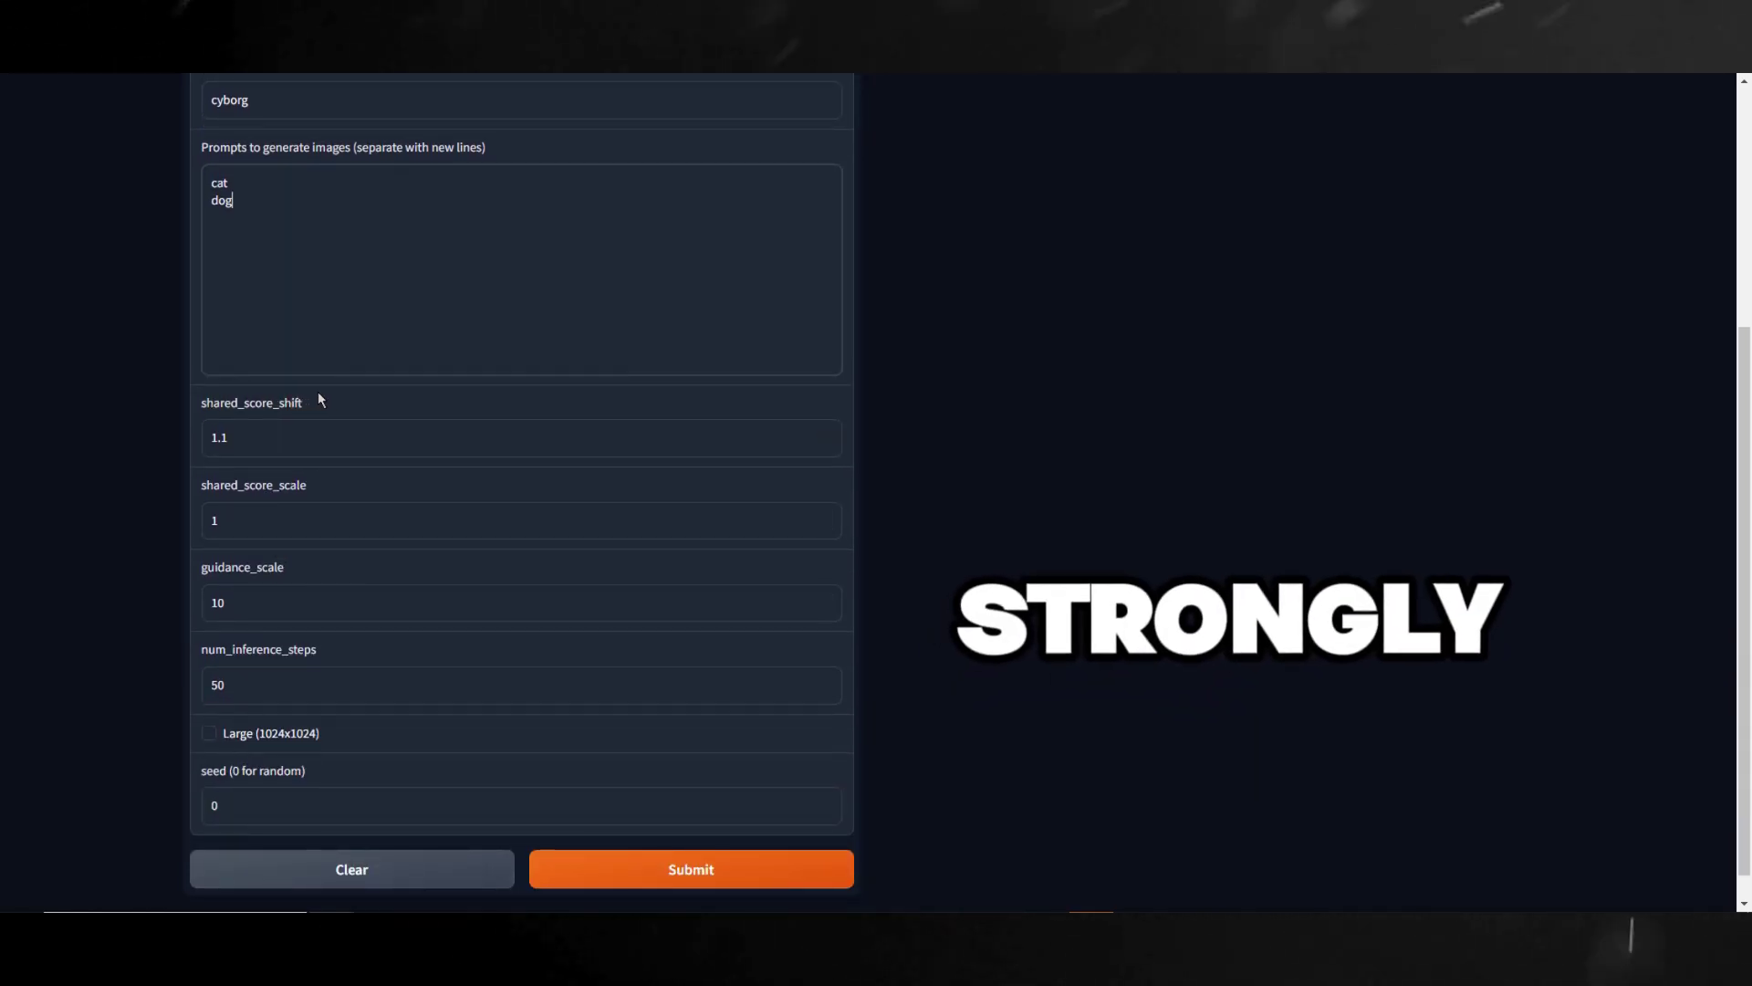
{"action": "left_click_drag", "start_coordinate": [307, 402], "coordinate": [184, 403]}
{"action": "left_click", "coordinate": [331, 407]}
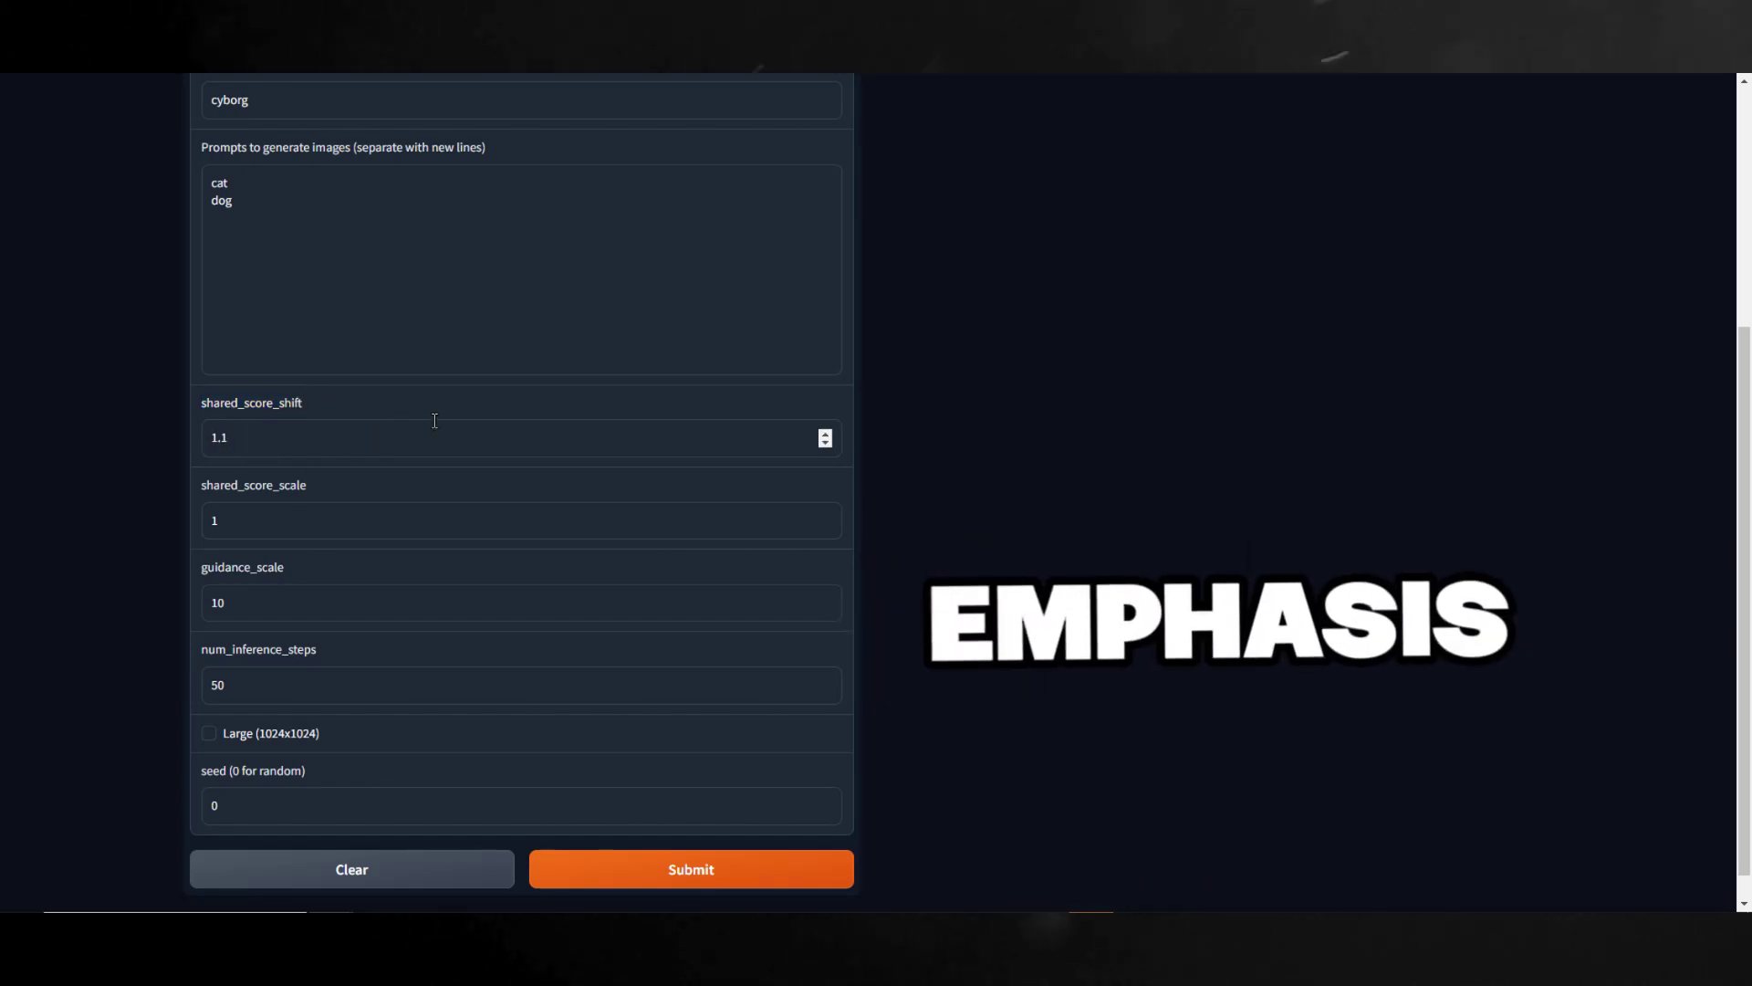
{"action": "scroll", "coordinate": [473, 492], "scroll_direction": "up", "scroll_amount": 5}
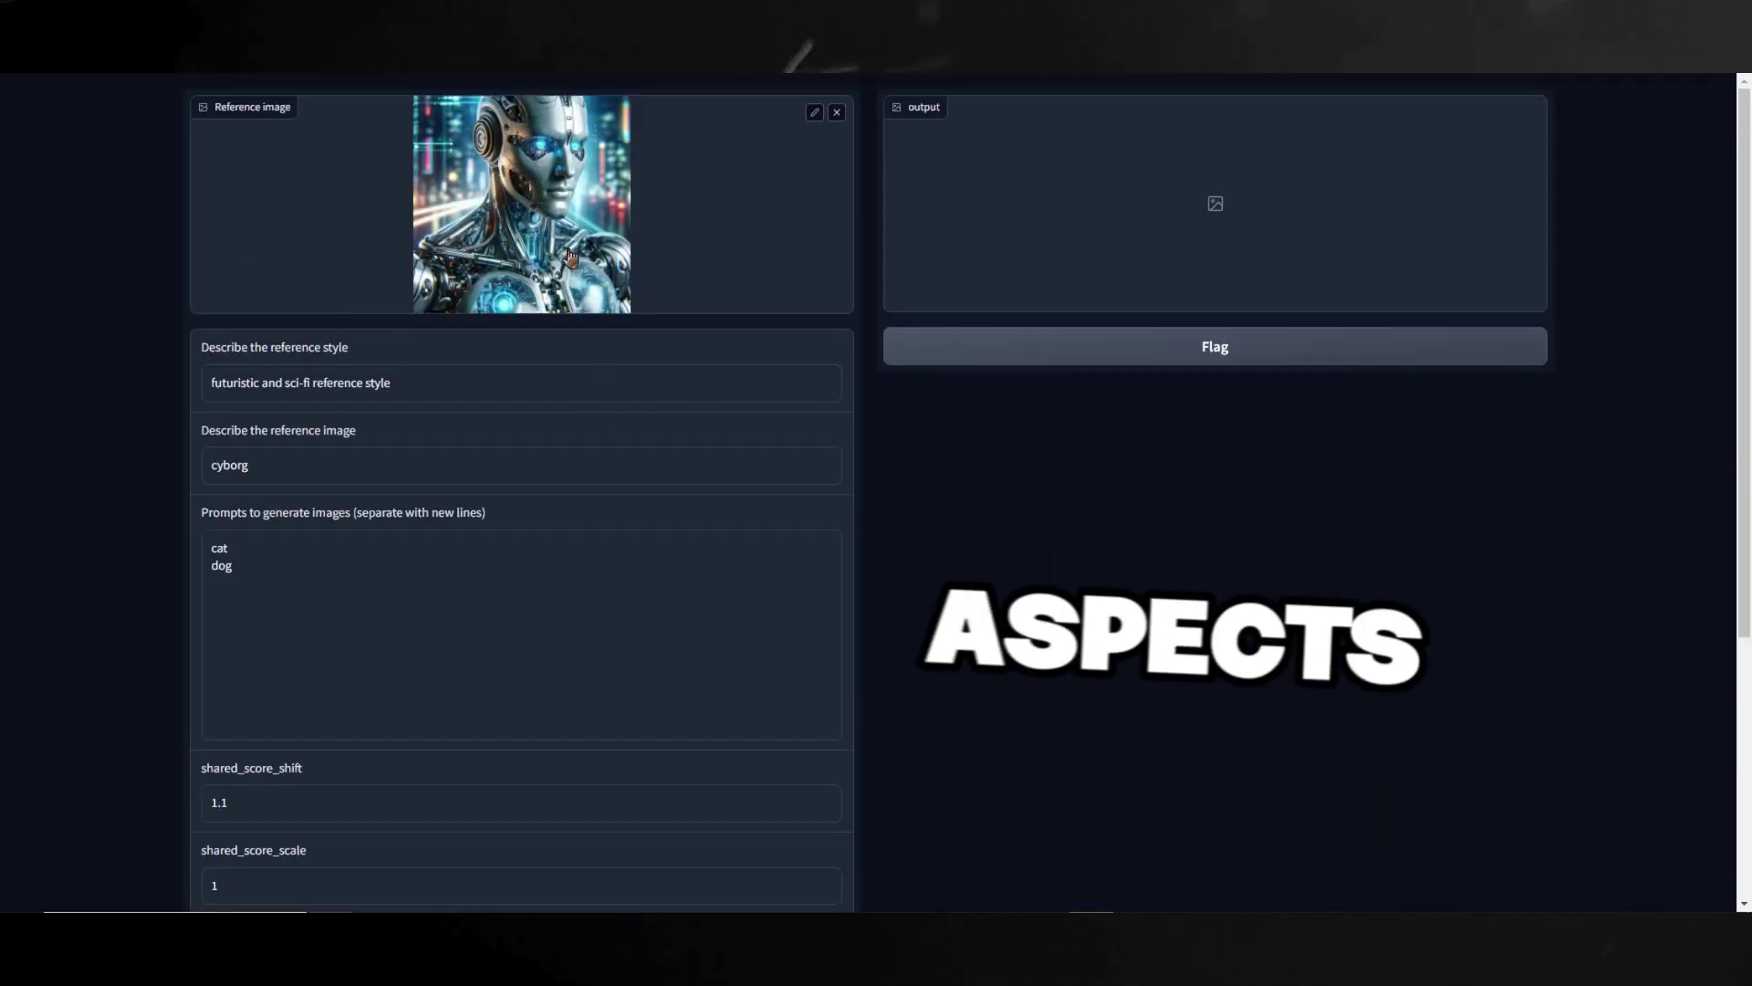
{"action": "scroll", "coordinate": [501, 413], "scroll_direction": "down", "scroll_amount": 4}
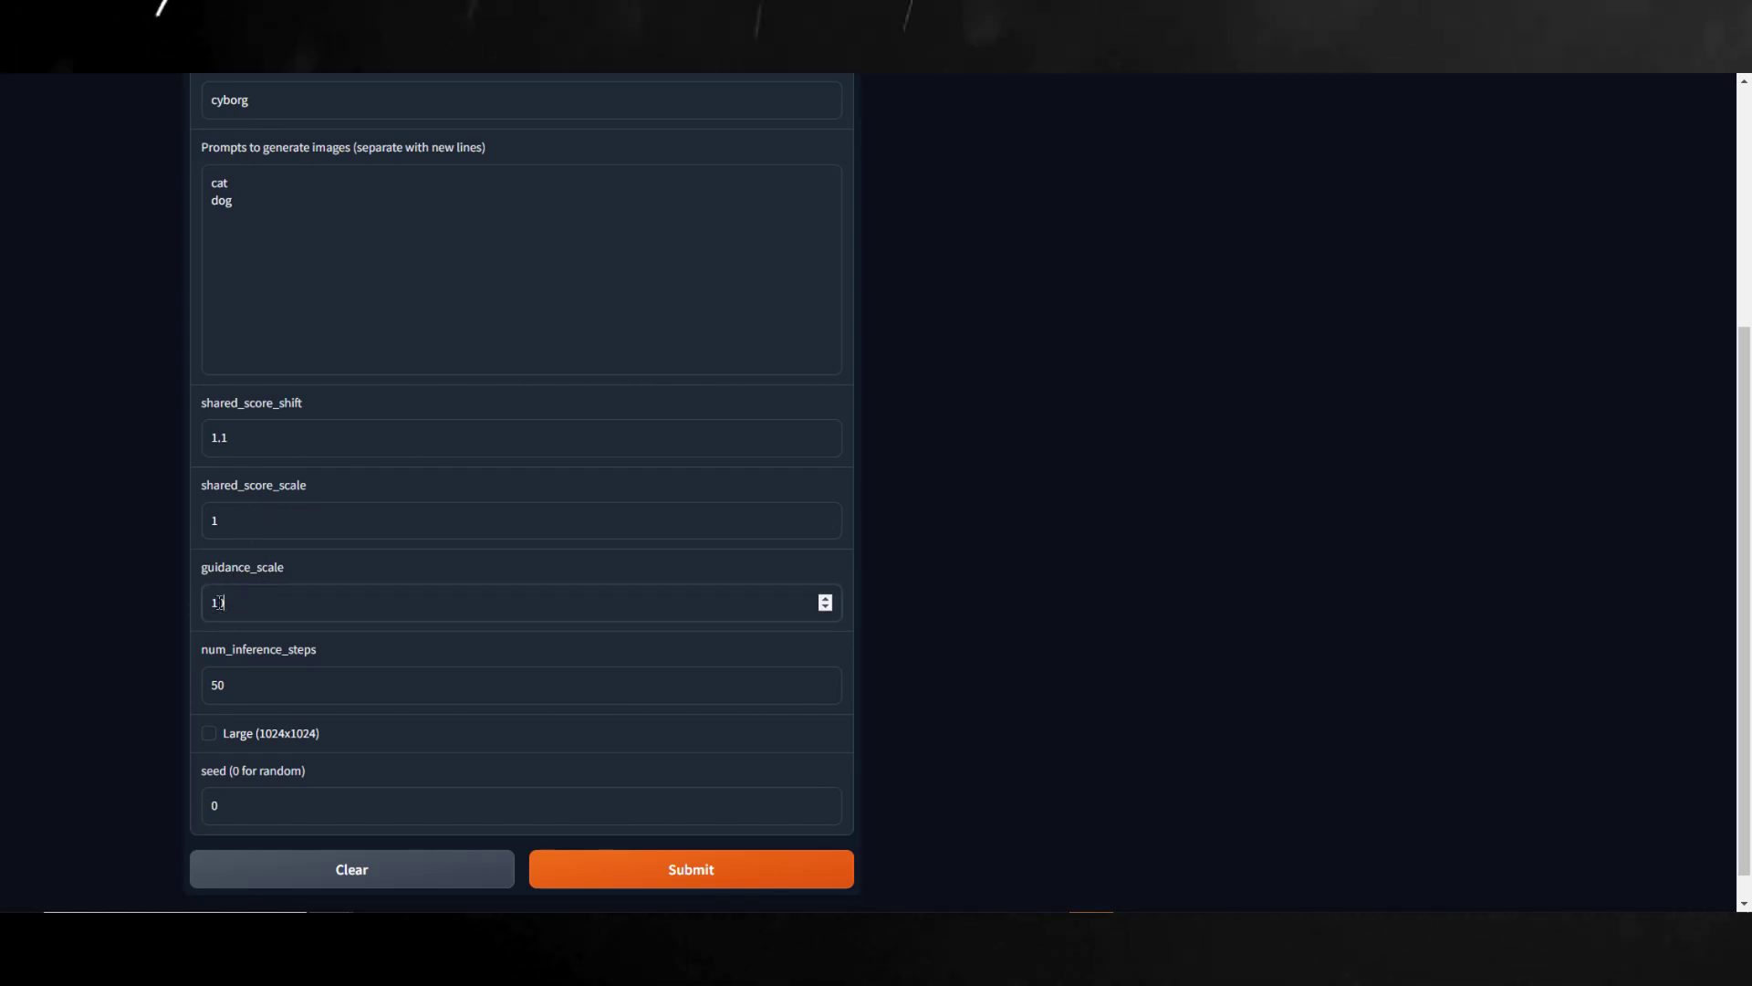
{"action": "left_click", "coordinate": [287, 603]}
{"action": "left_click_drag", "start_coordinate": [328, 649], "coordinate": [217, 656]}
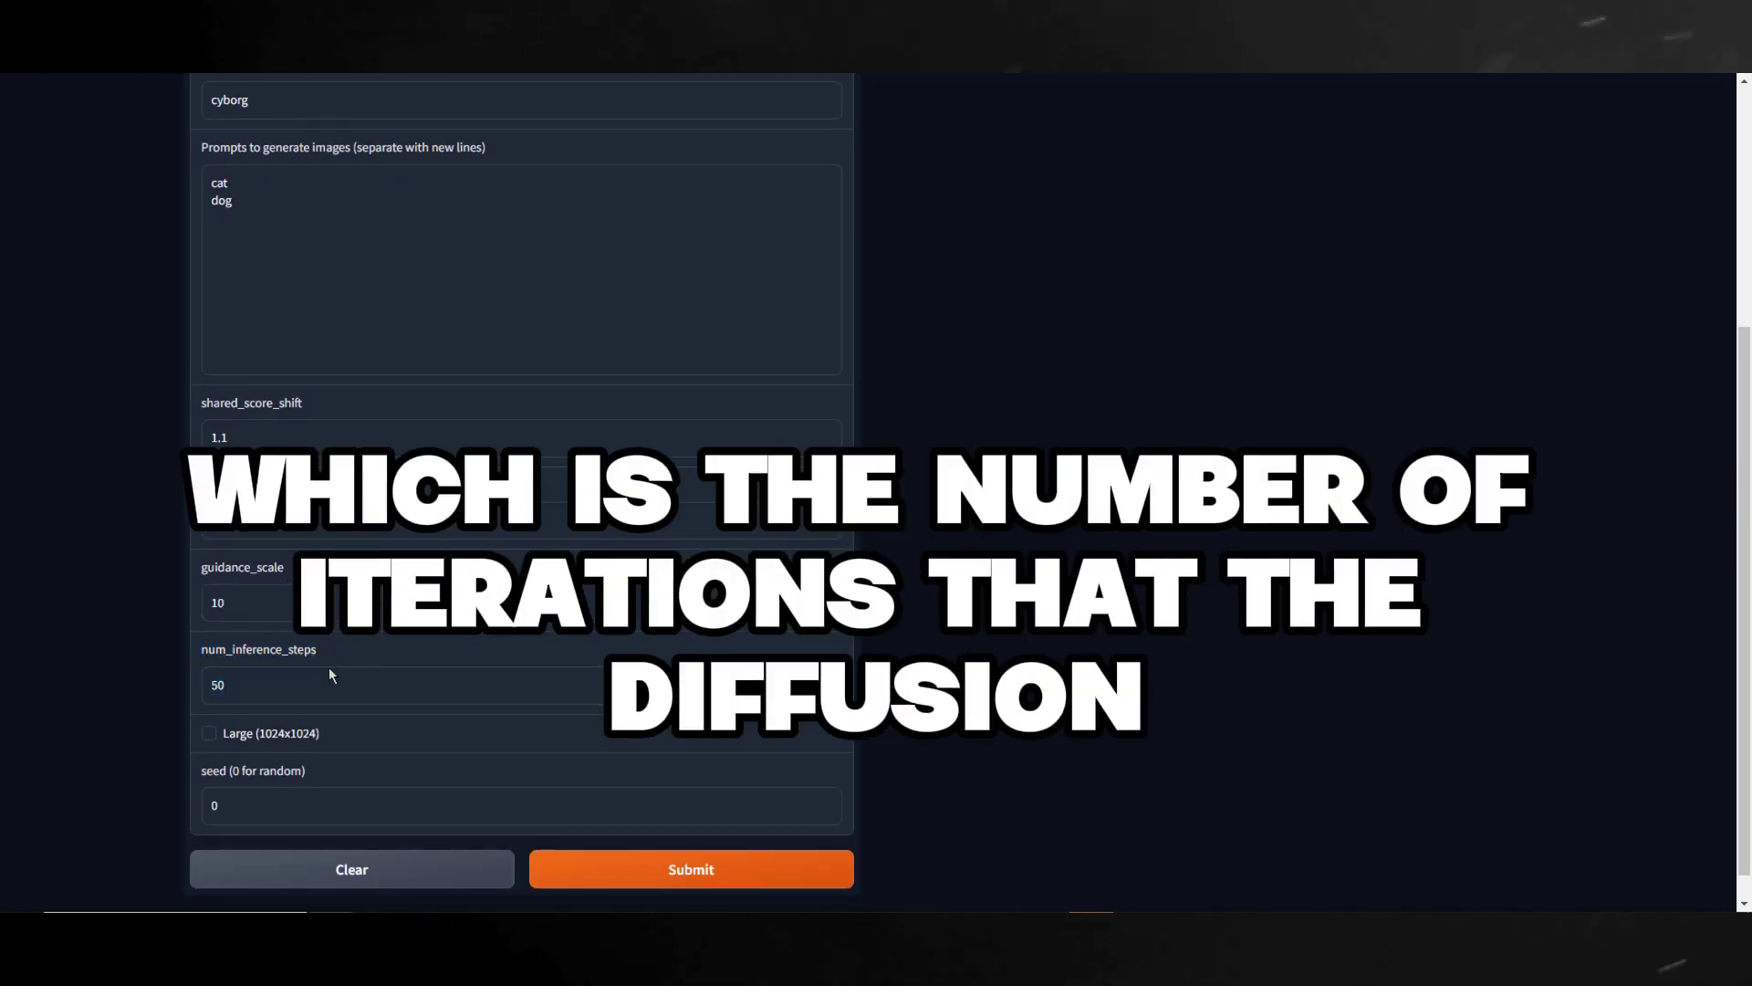
{"action": "left_click", "coordinate": [271, 672]}
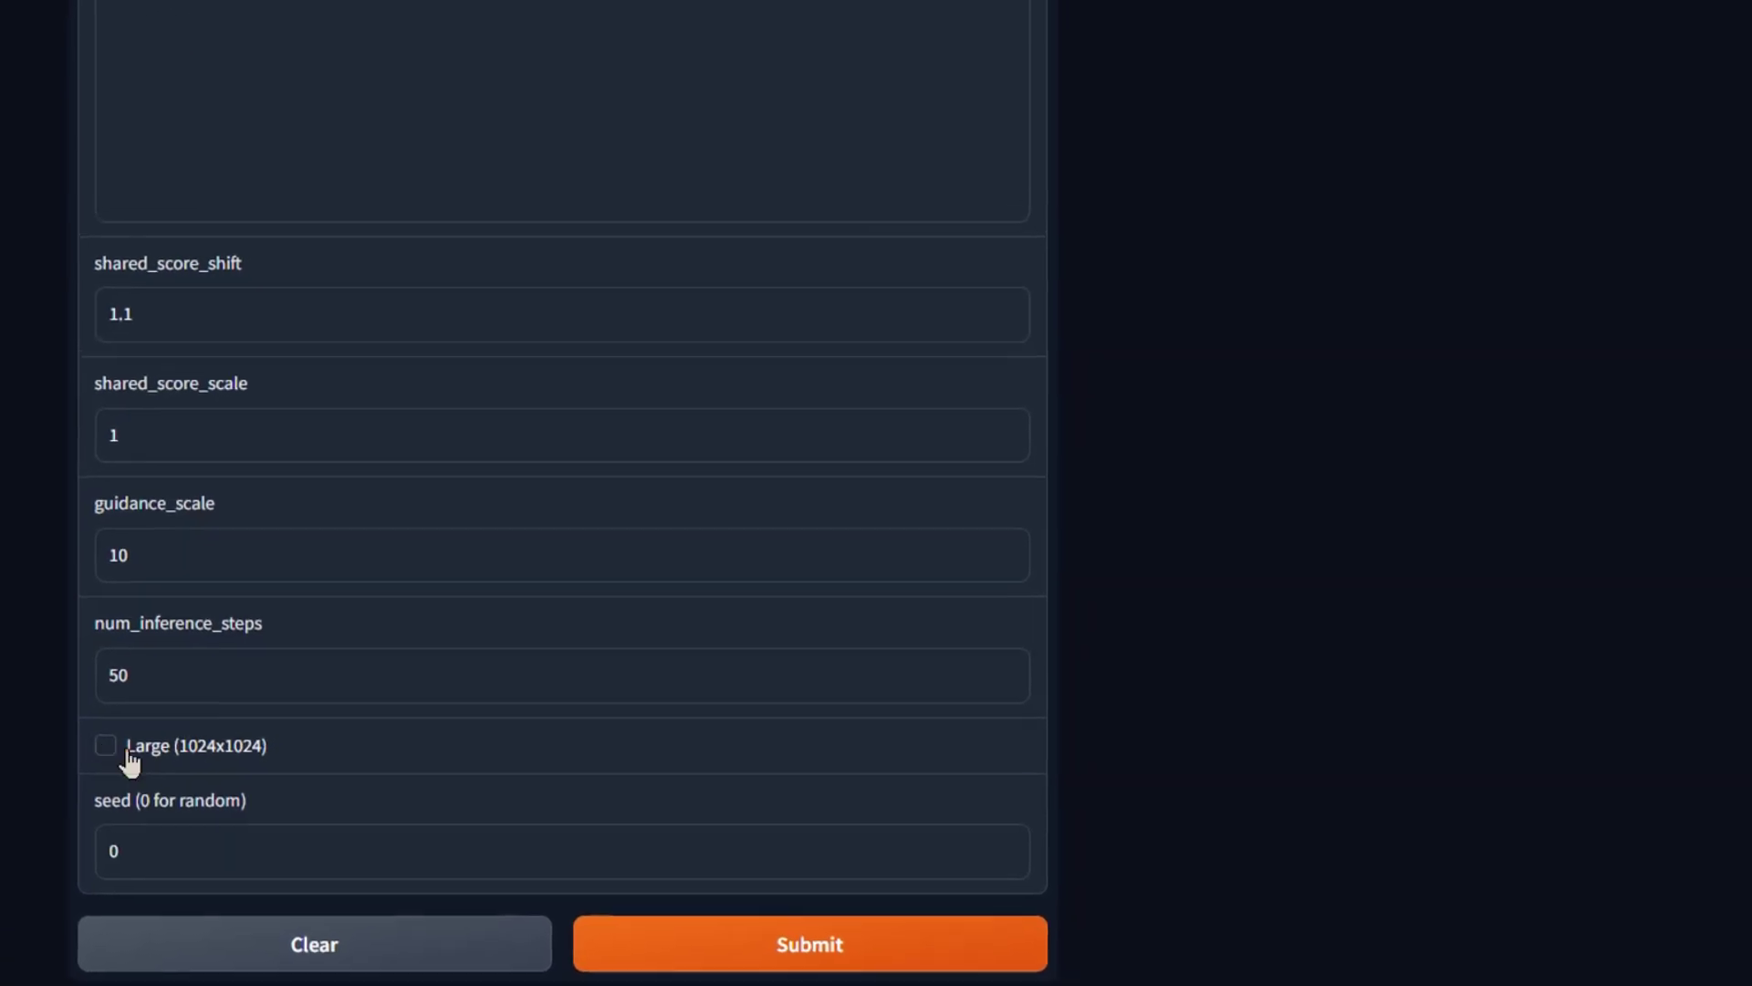
{"action": "left_click", "coordinate": [211, 735]}
{"action": "left_click", "coordinate": [18, 789]}
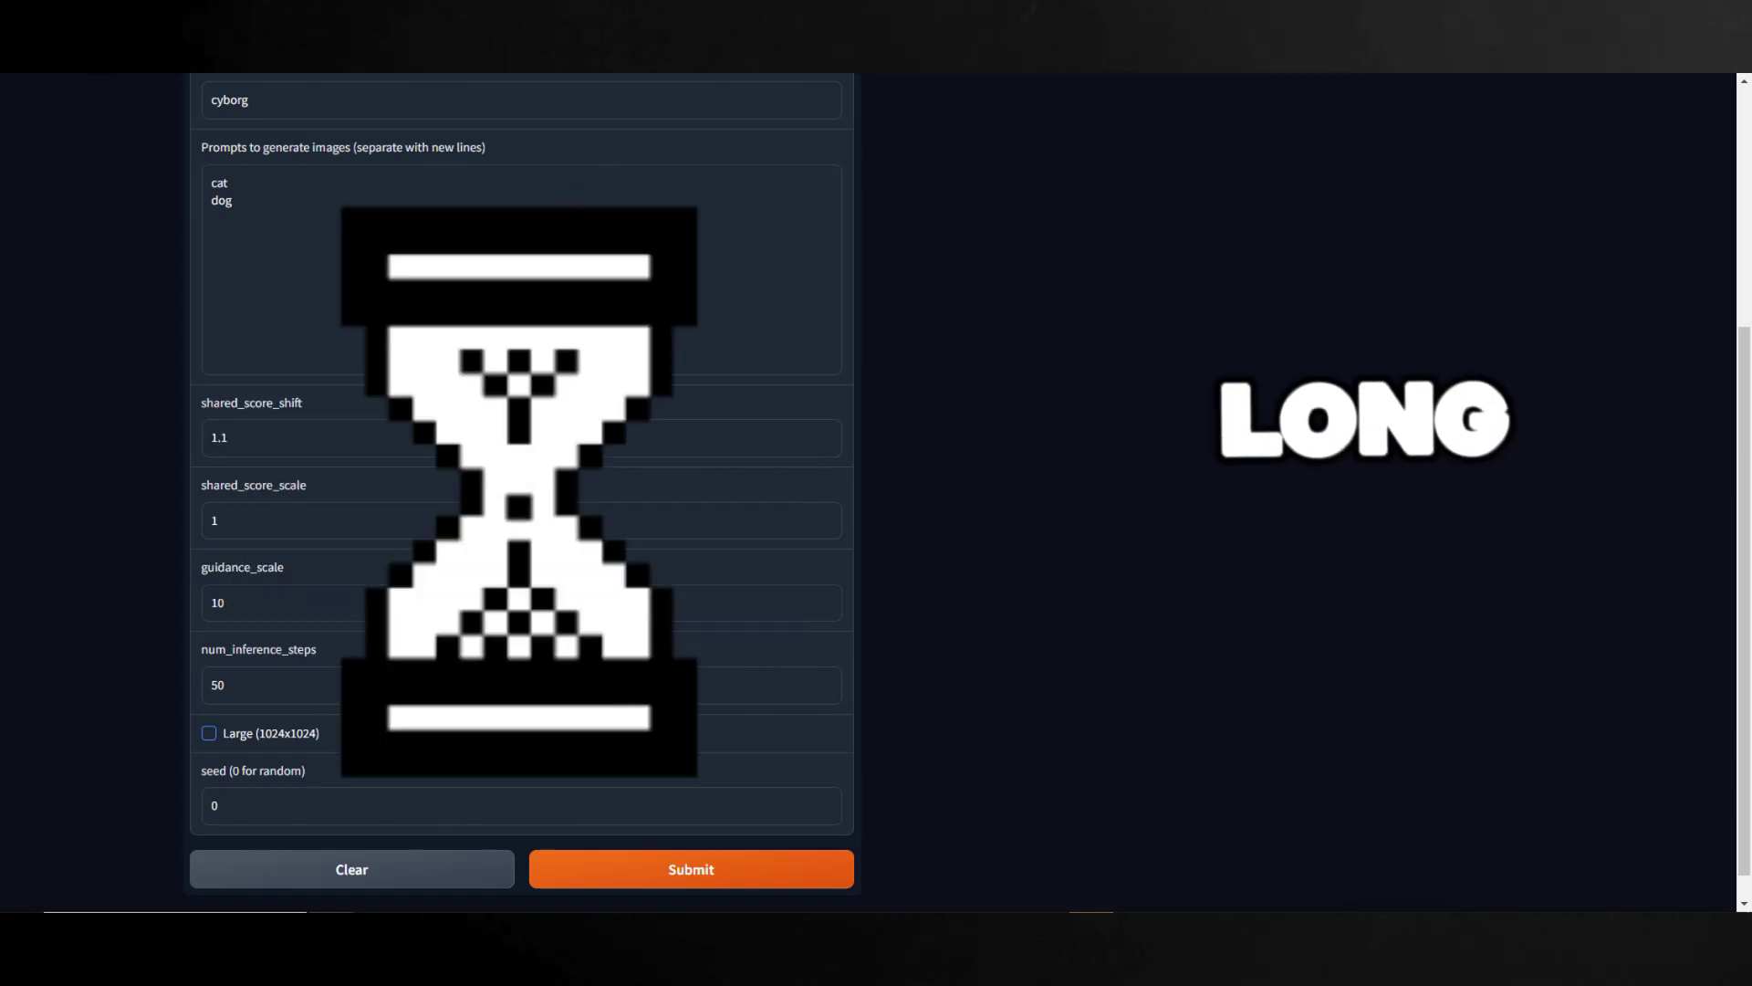
{"action": "scroll", "coordinate": [374, 702], "scroll_direction": "down", "scroll_amount": 1}
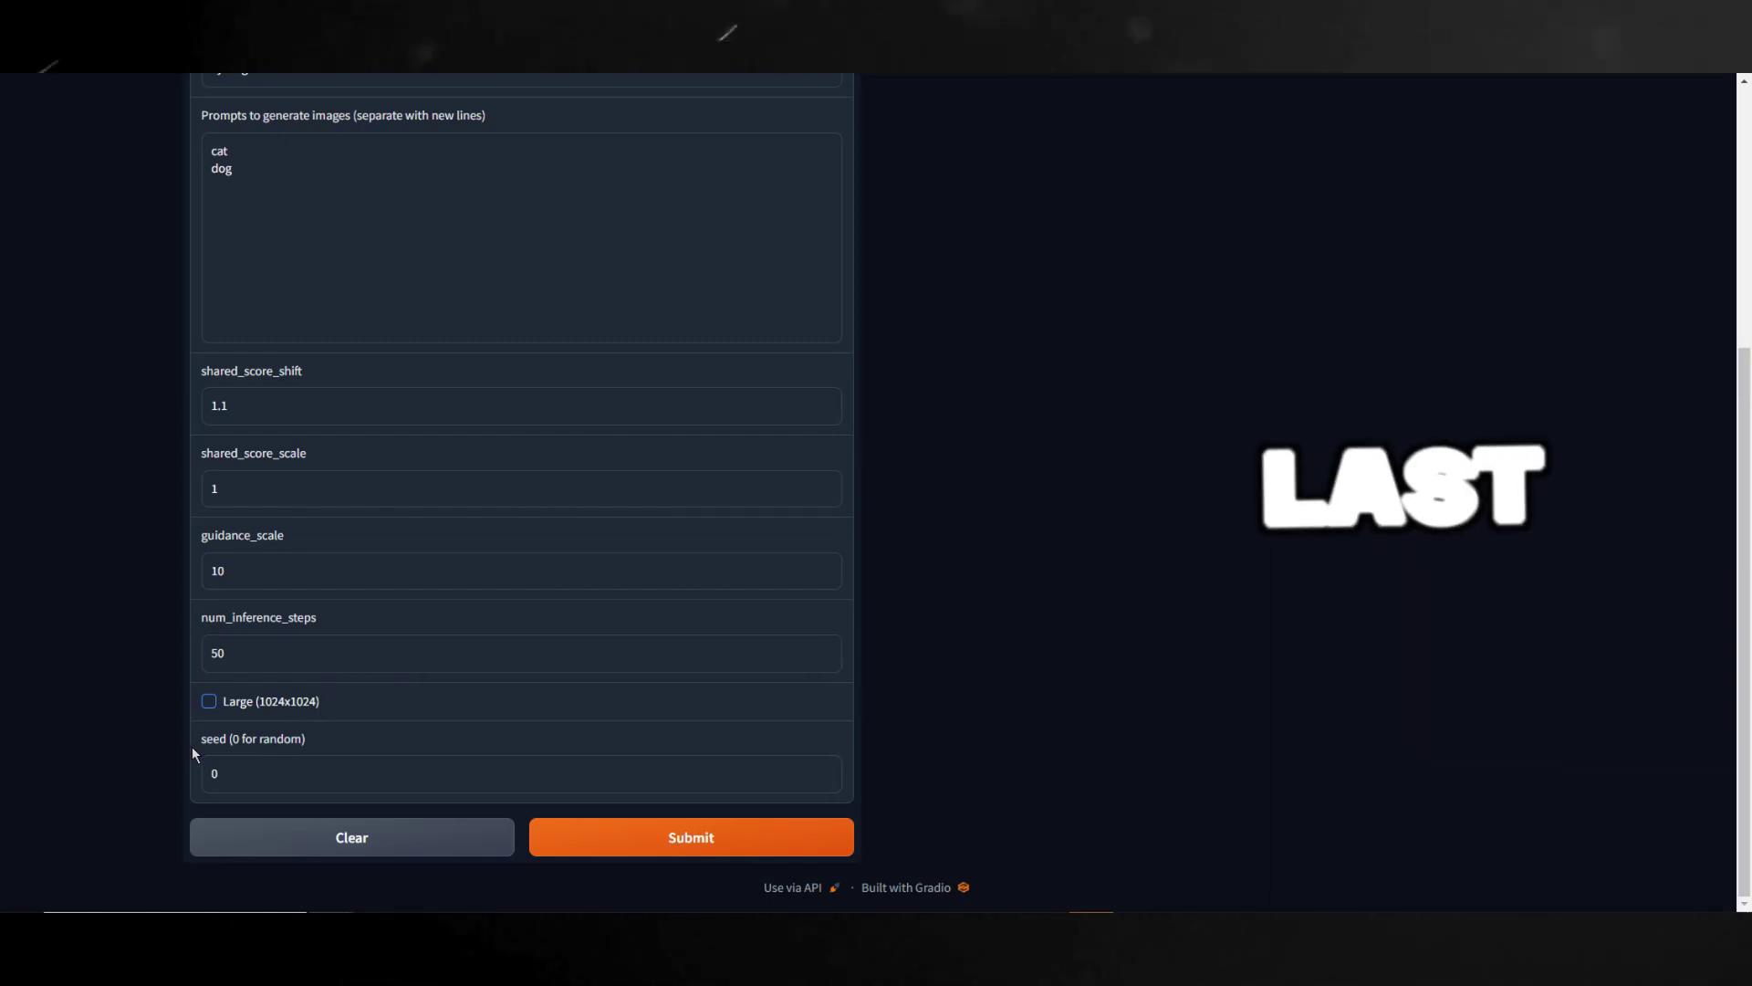
{"action": "left_click_drag", "start_coordinate": [201, 743], "coordinate": [226, 742]}
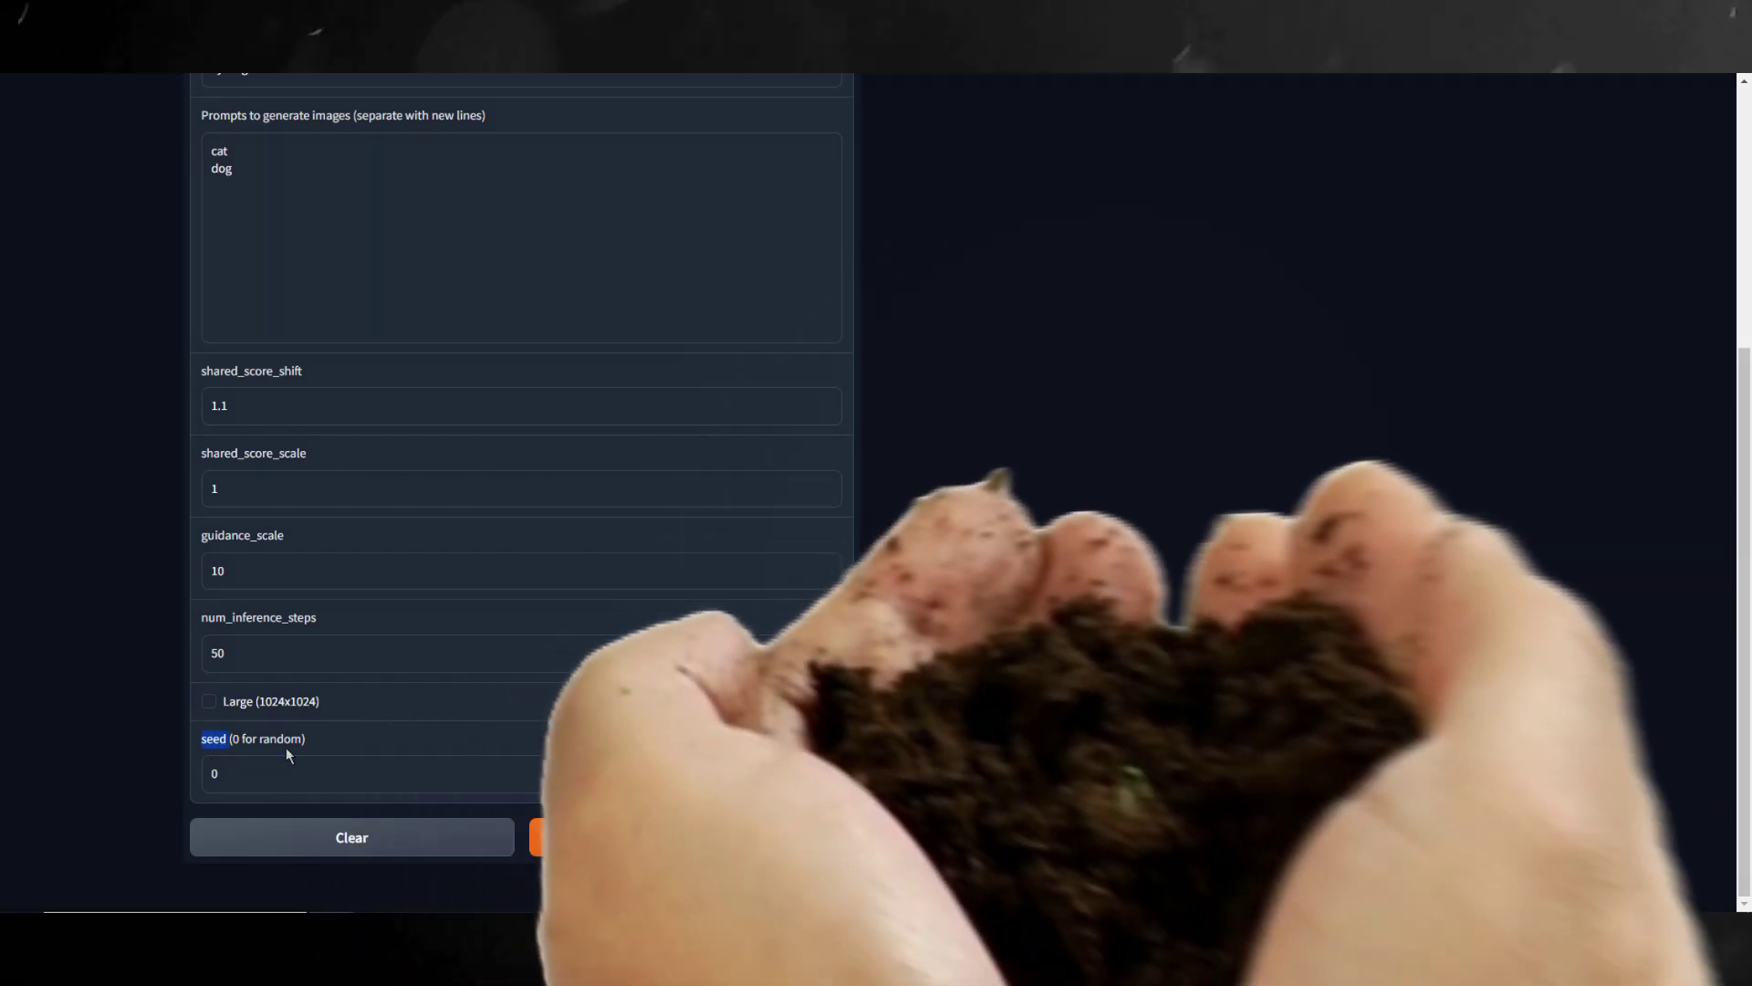
{"action": "left_click", "coordinate": [222, 789]}
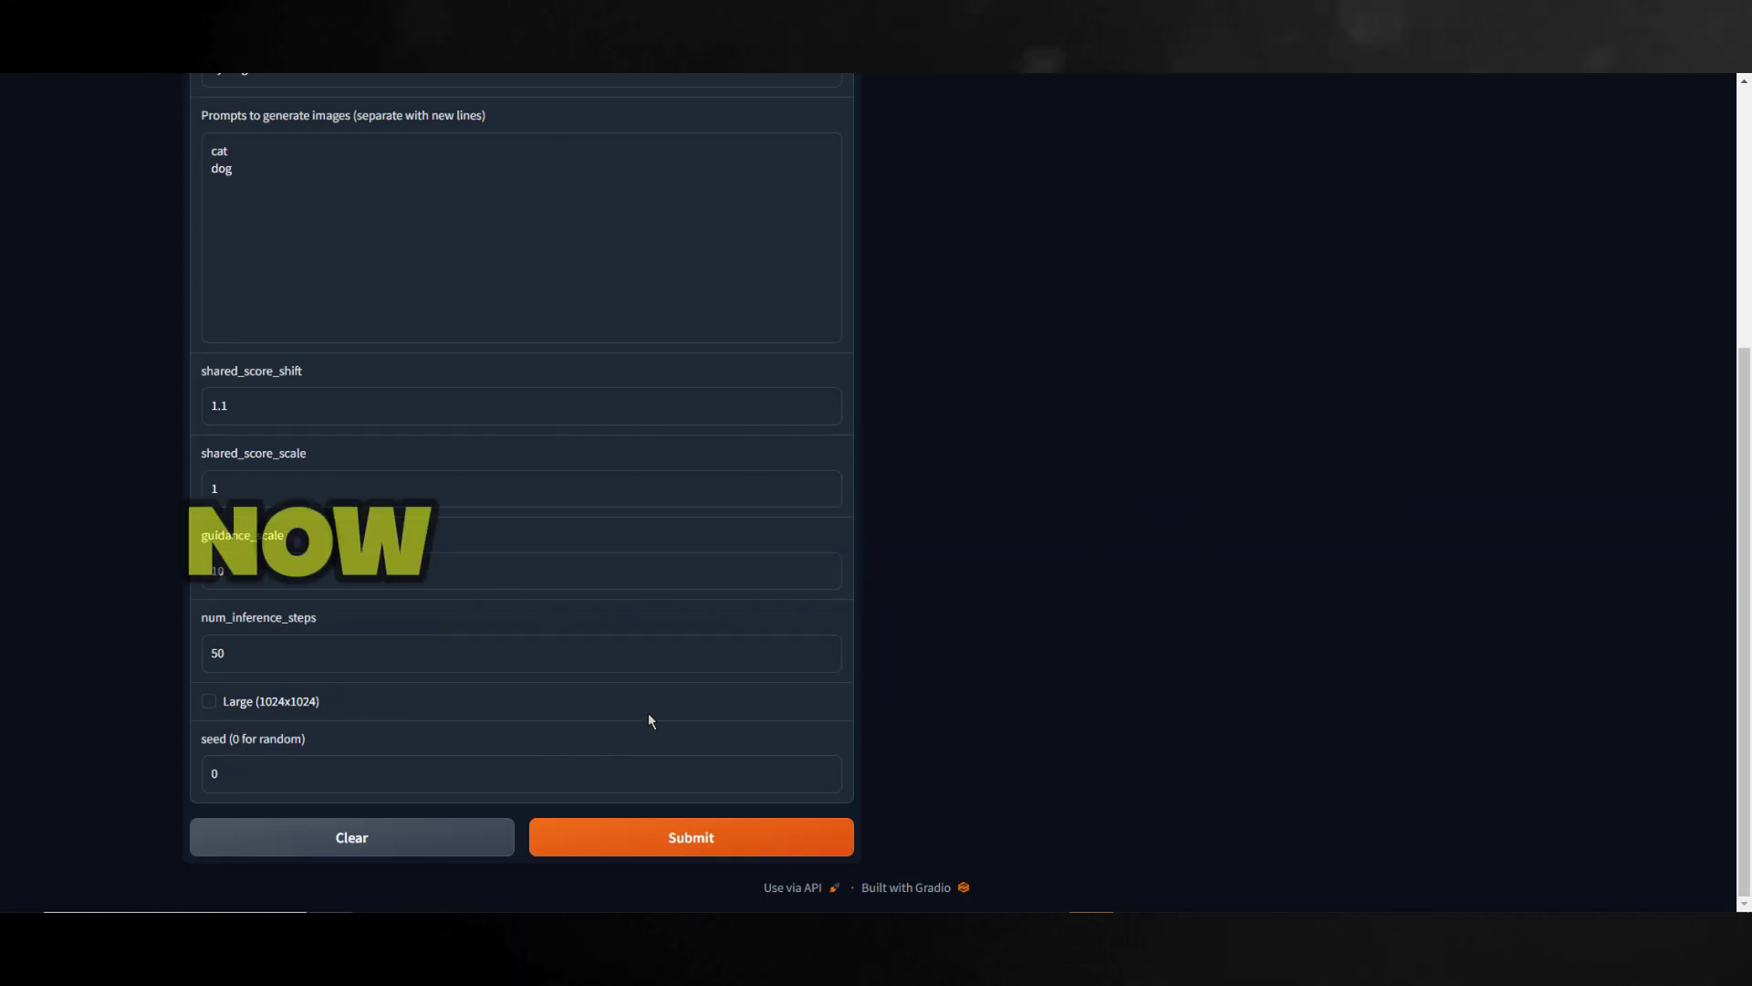
Step: Preview the cat, dog and cyborg reference thumbnails in turn, ending on the dog
{"action": "scroll", "coordinate": [648, 708], "scroll_direction": "up", "scroll_amount": 4}
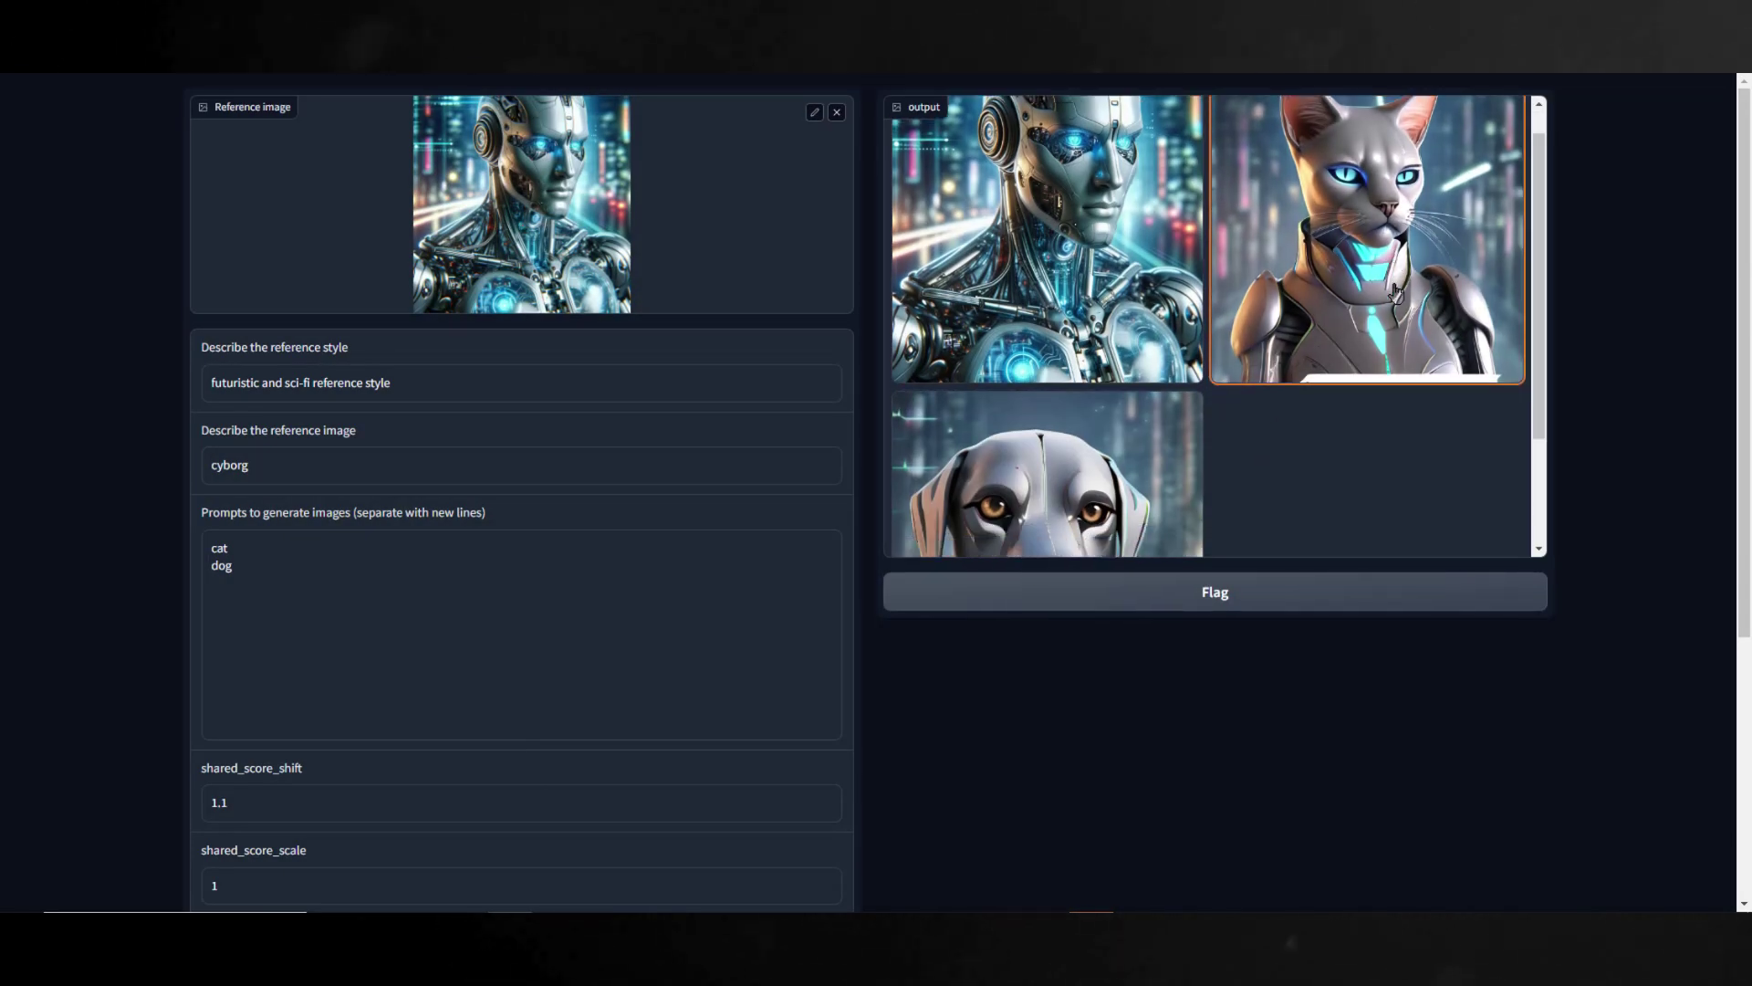
{"action": "left_click", "coordinate": [1394, 301]}
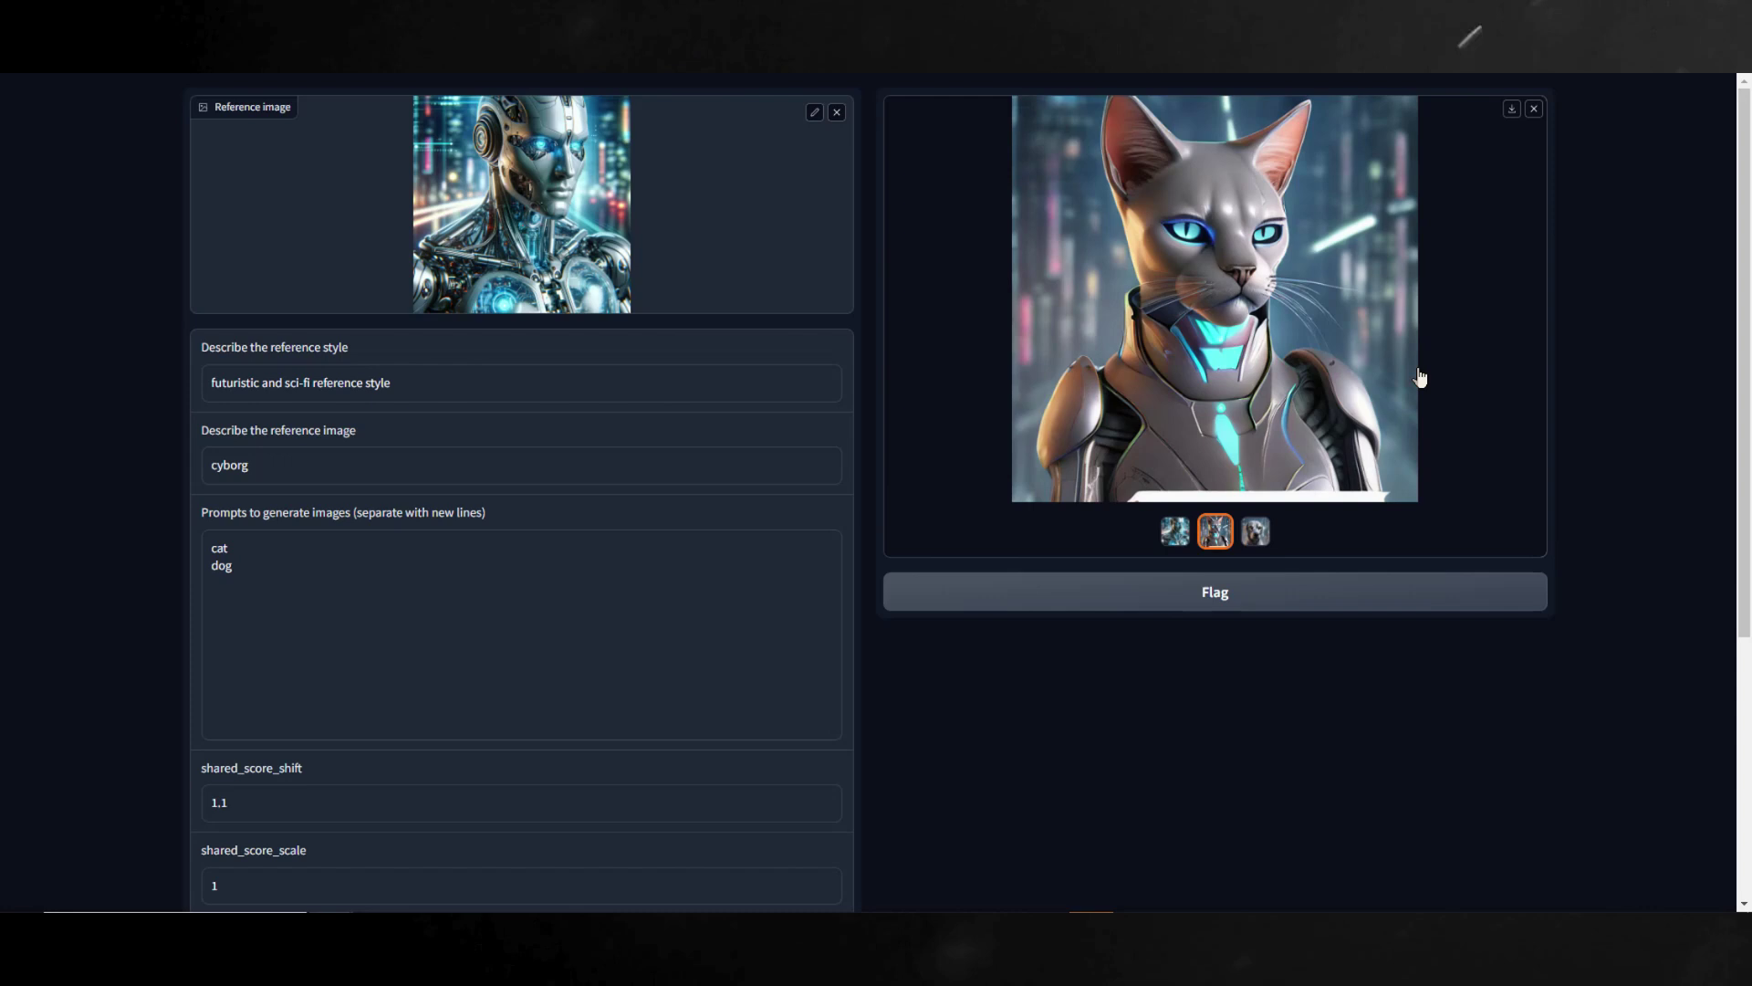
{"action": "left_click", "coordinate": [1261, 535]}
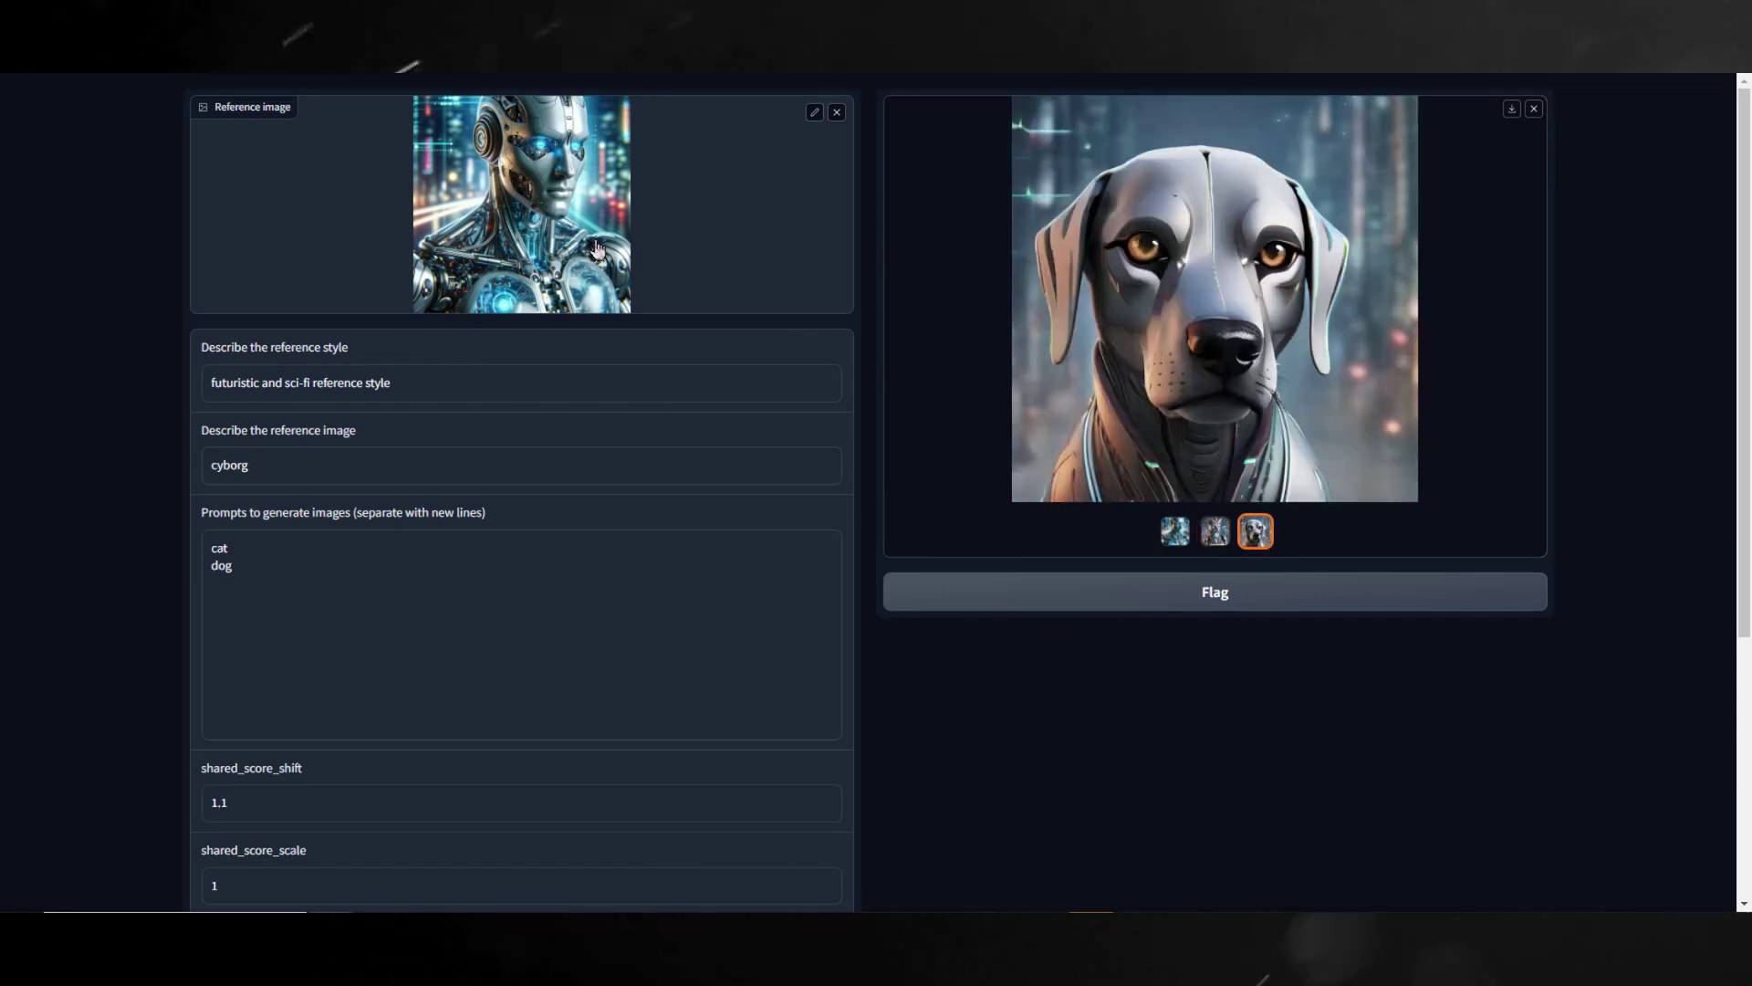
{"action": "left_click", "coordinate": [1176, 530]}
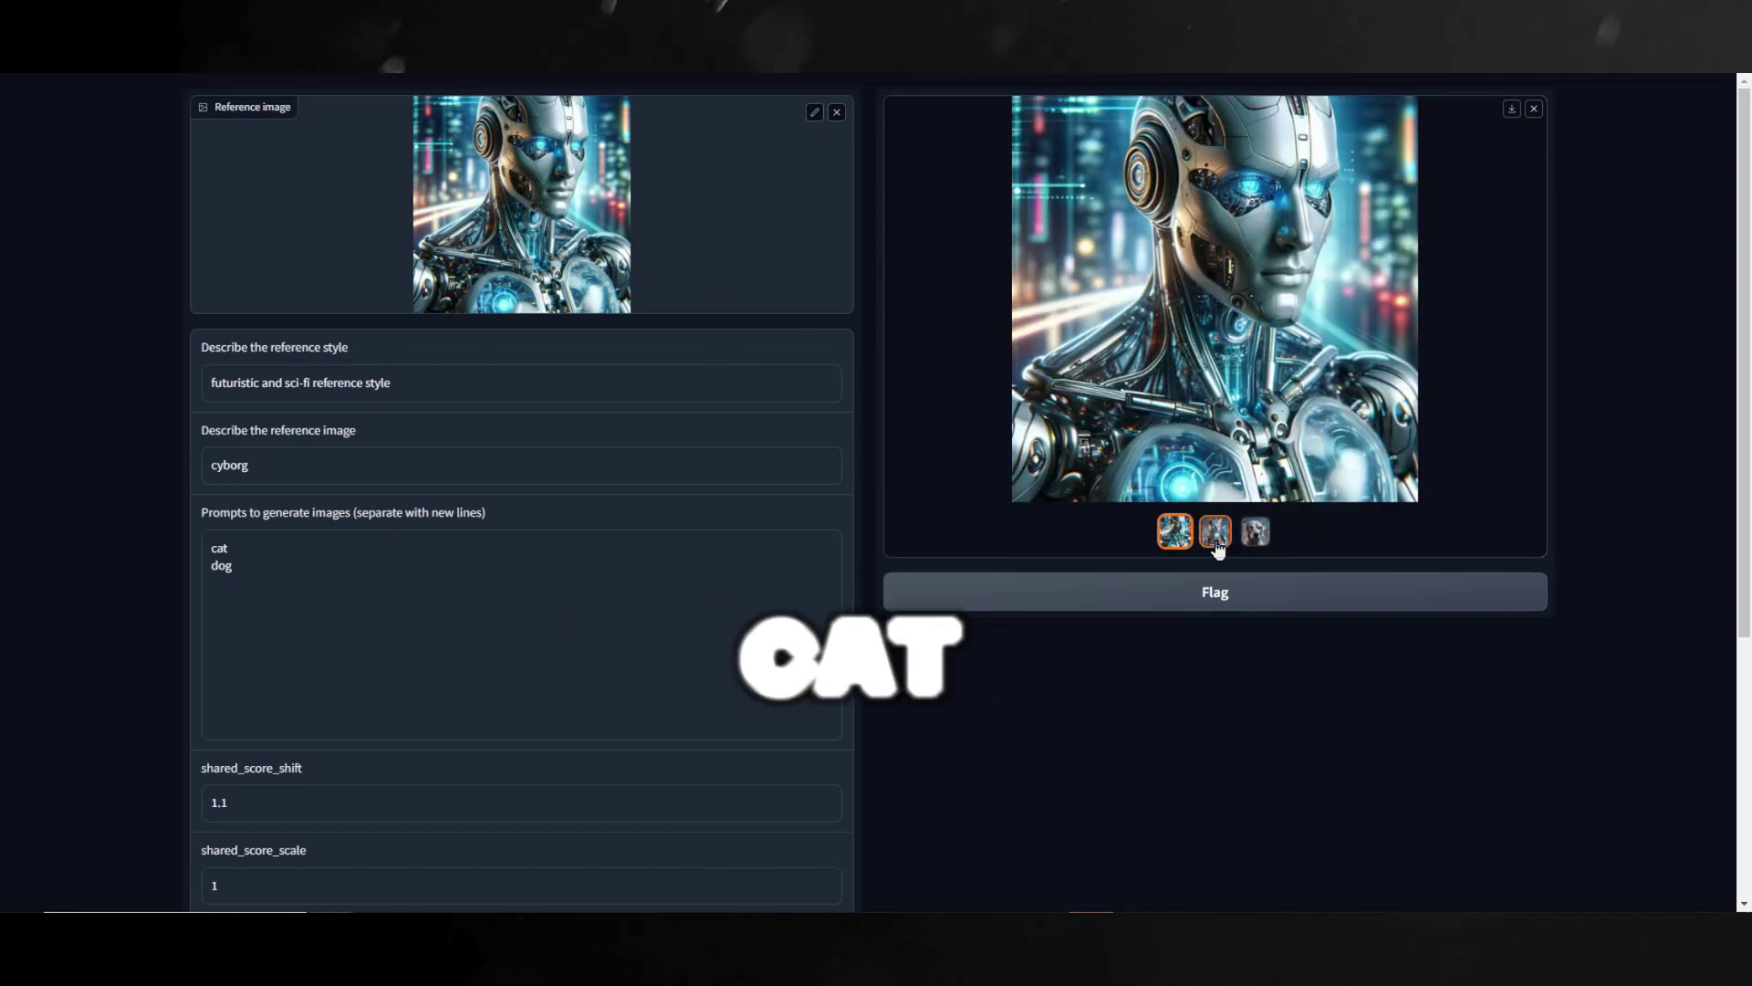
{"action": "left_click", "coordinate": [285, 586]}
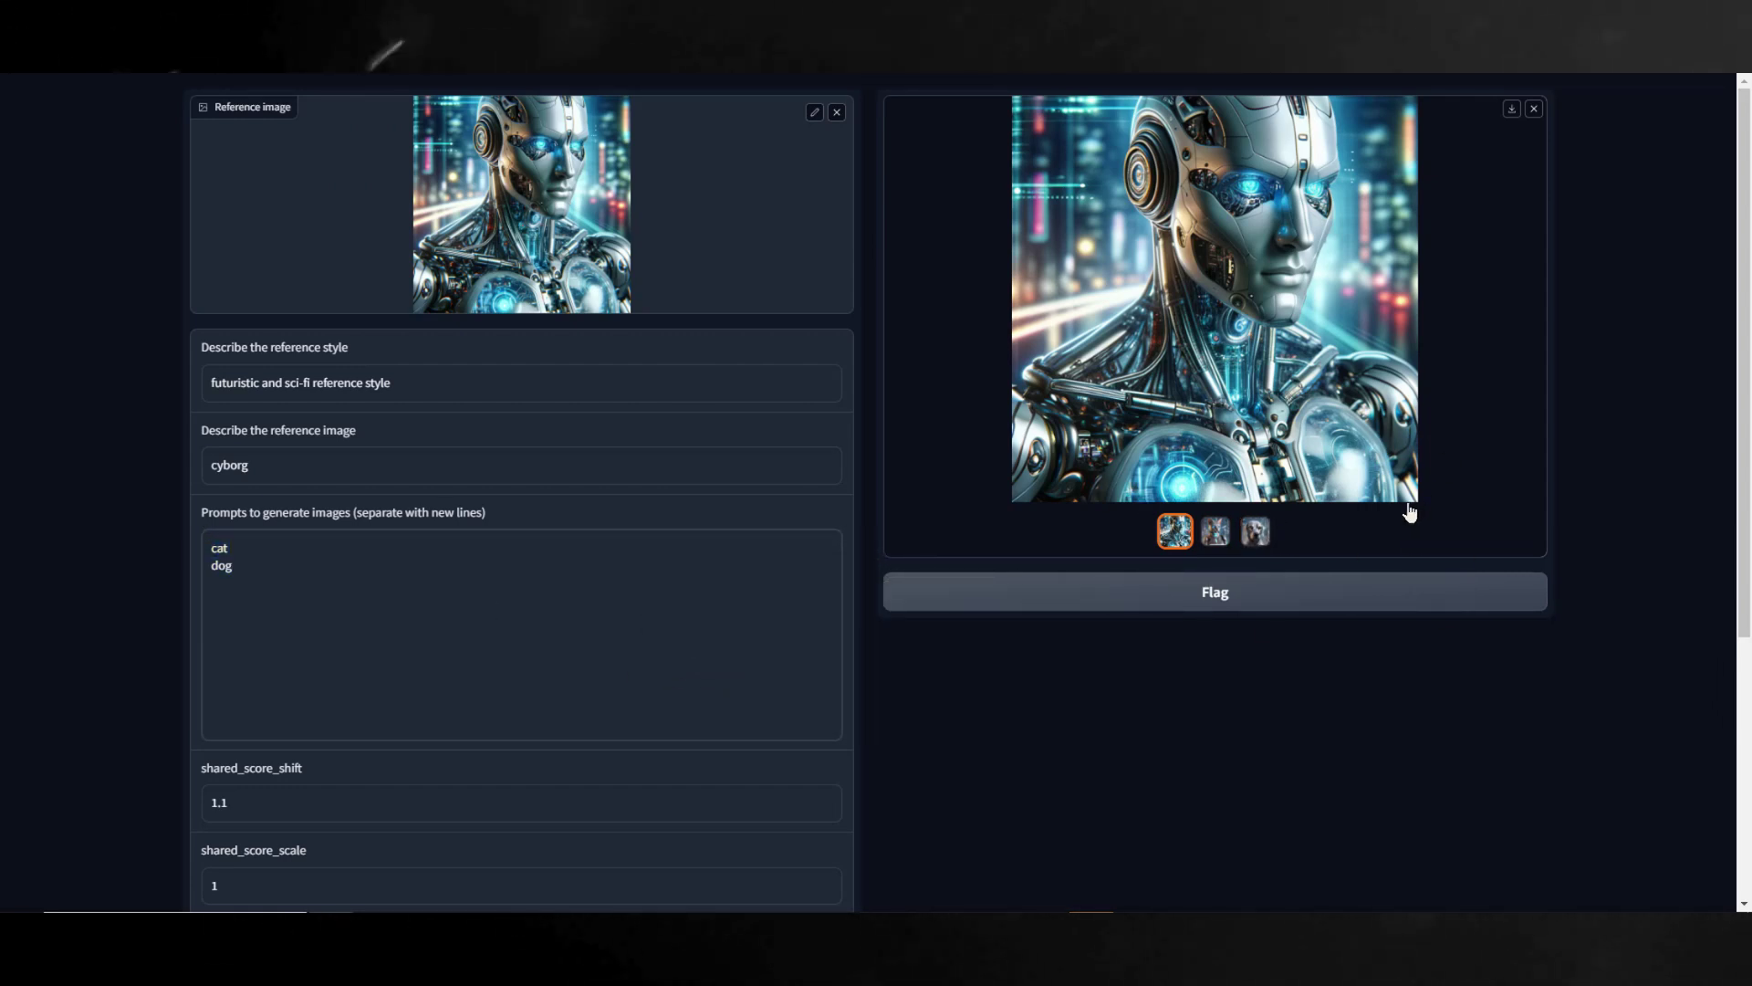
{"action": "left_click", "coordinate": [1229, 537]}
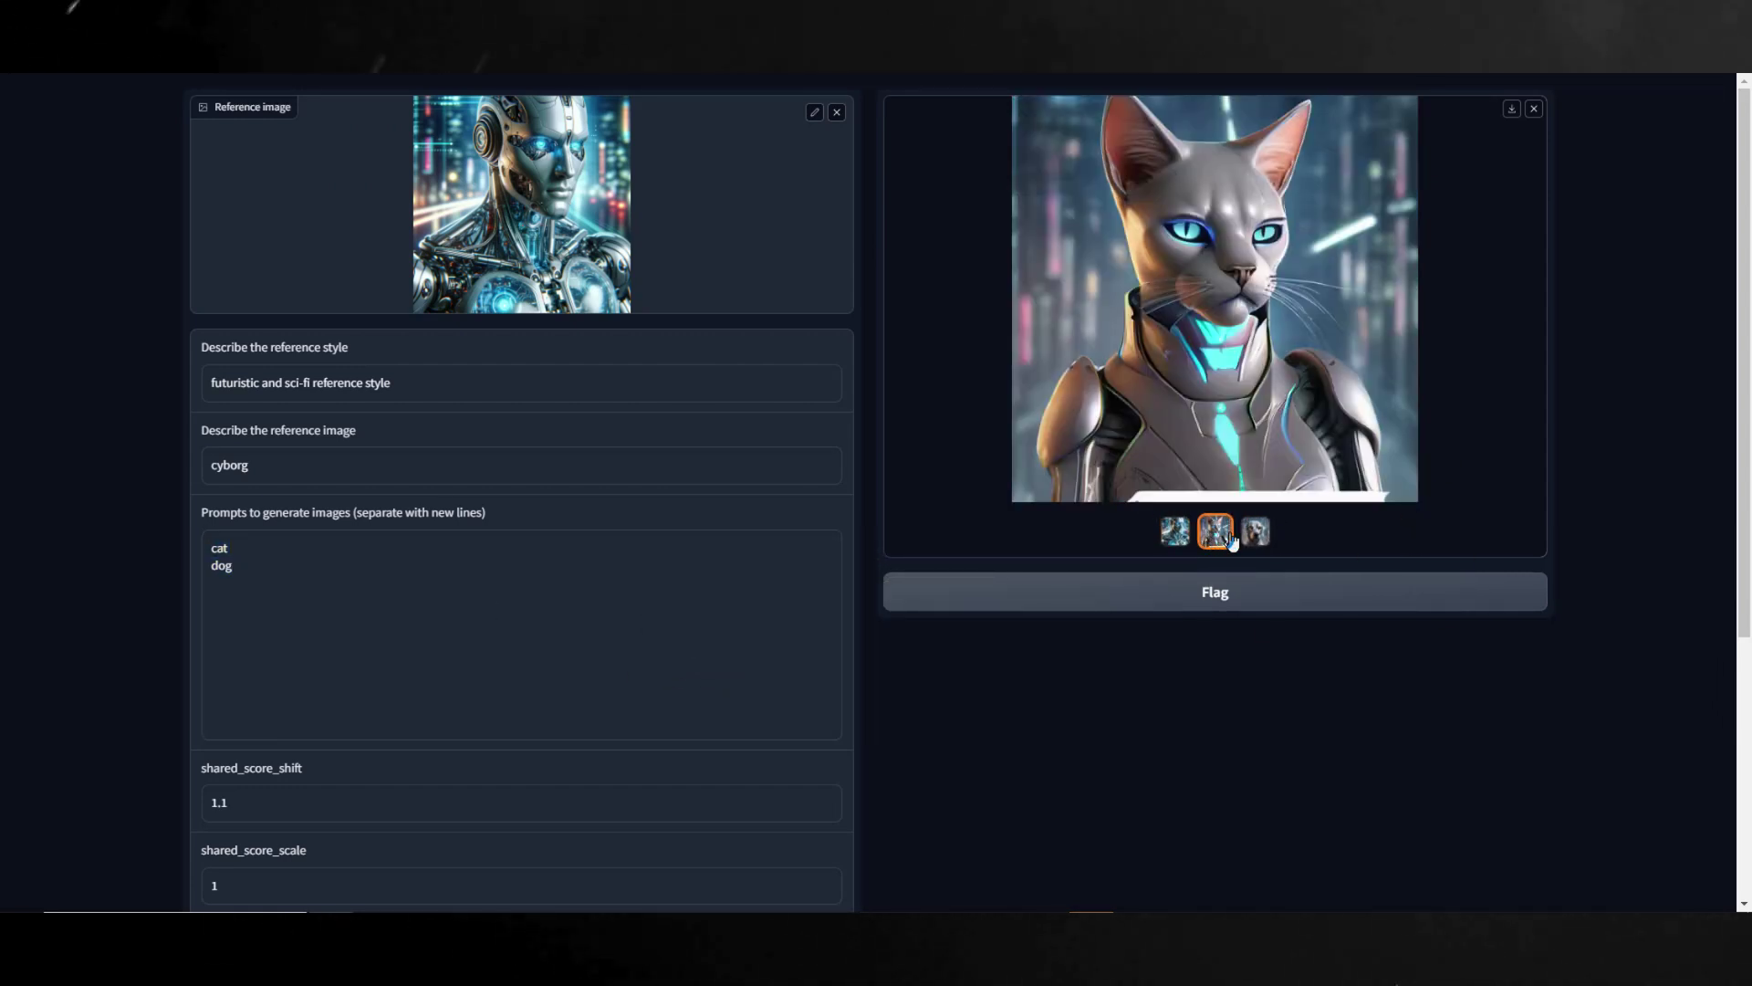
{"action": "left_click", "coordinate": [1264, 537]}
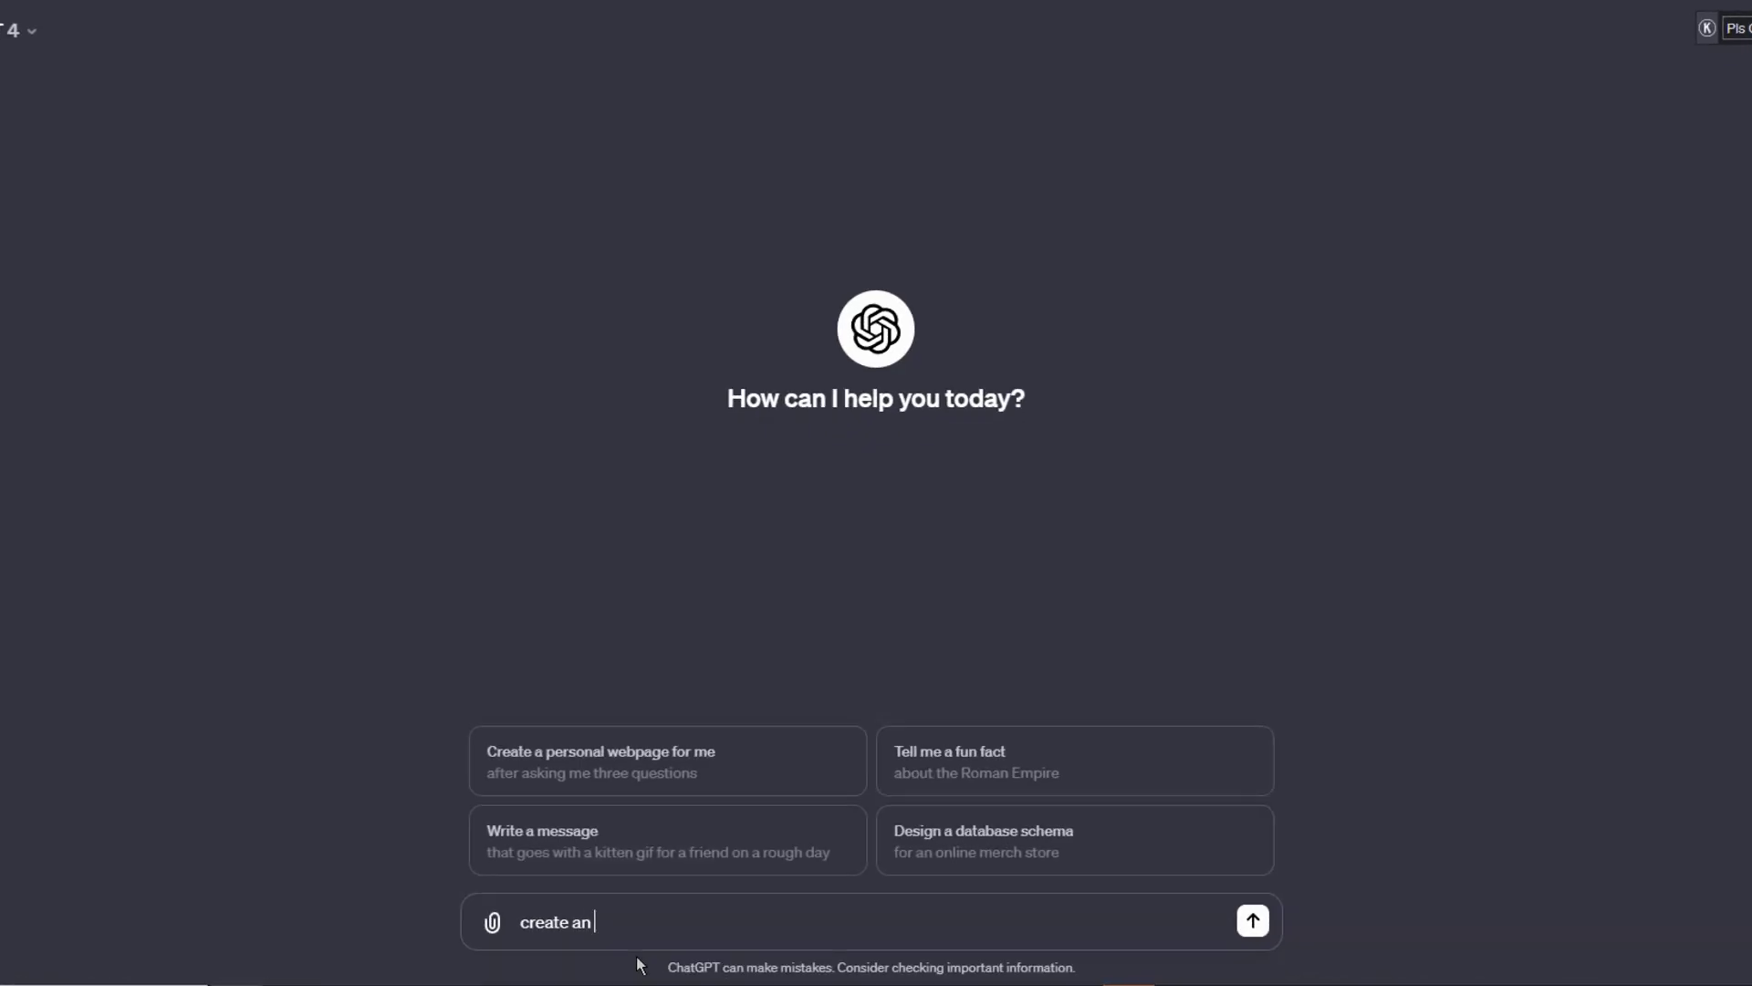
Step: Ask ChatGPT for an image of a tiger, close up shot, highly detailed
{"action": "type", "text": "image of a tiger, close up"}
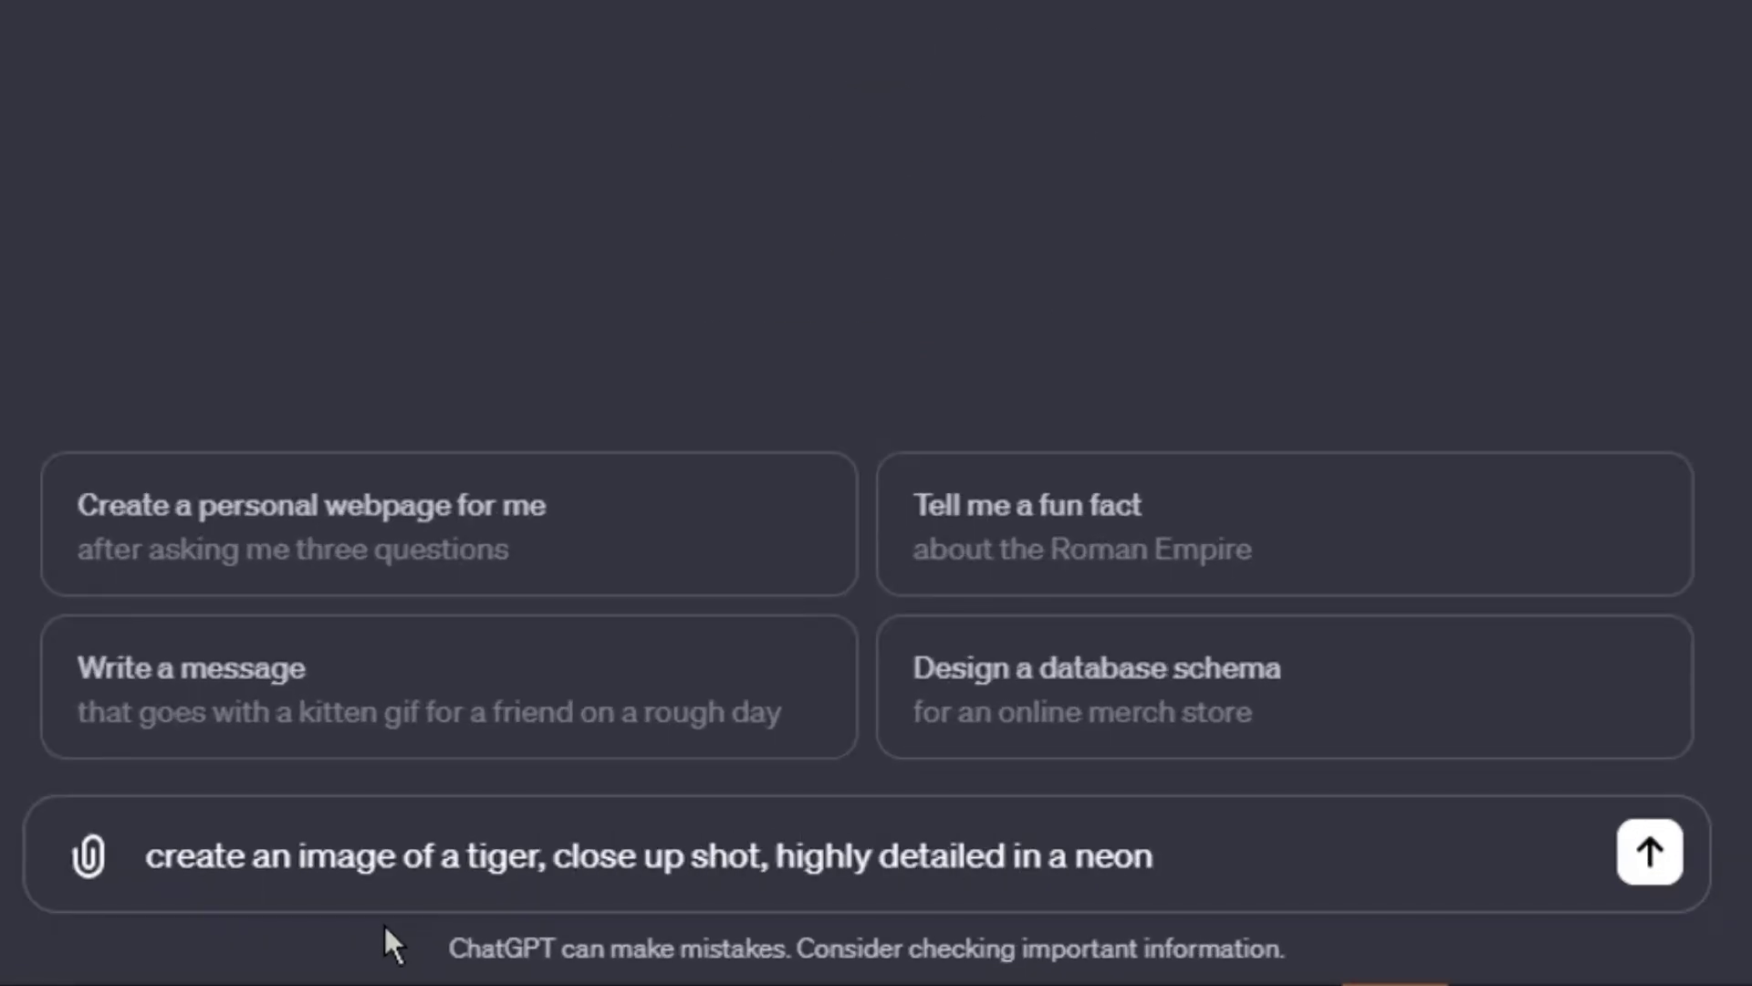
{"action": "type", "text": " shot, highly detailed in a"}
{"action": "key", "text": "BackSpace"}
{"action": "key", "text": "BackSpace"}
{"action": "key", "text": "BackSpace"}
{"action": "key", "text": "BackSpace"}
{"action": "key", "text": "BackSpace"}
{"action": "key", "text": "BackSpace"}
{"action": "key", "text": "Return"}
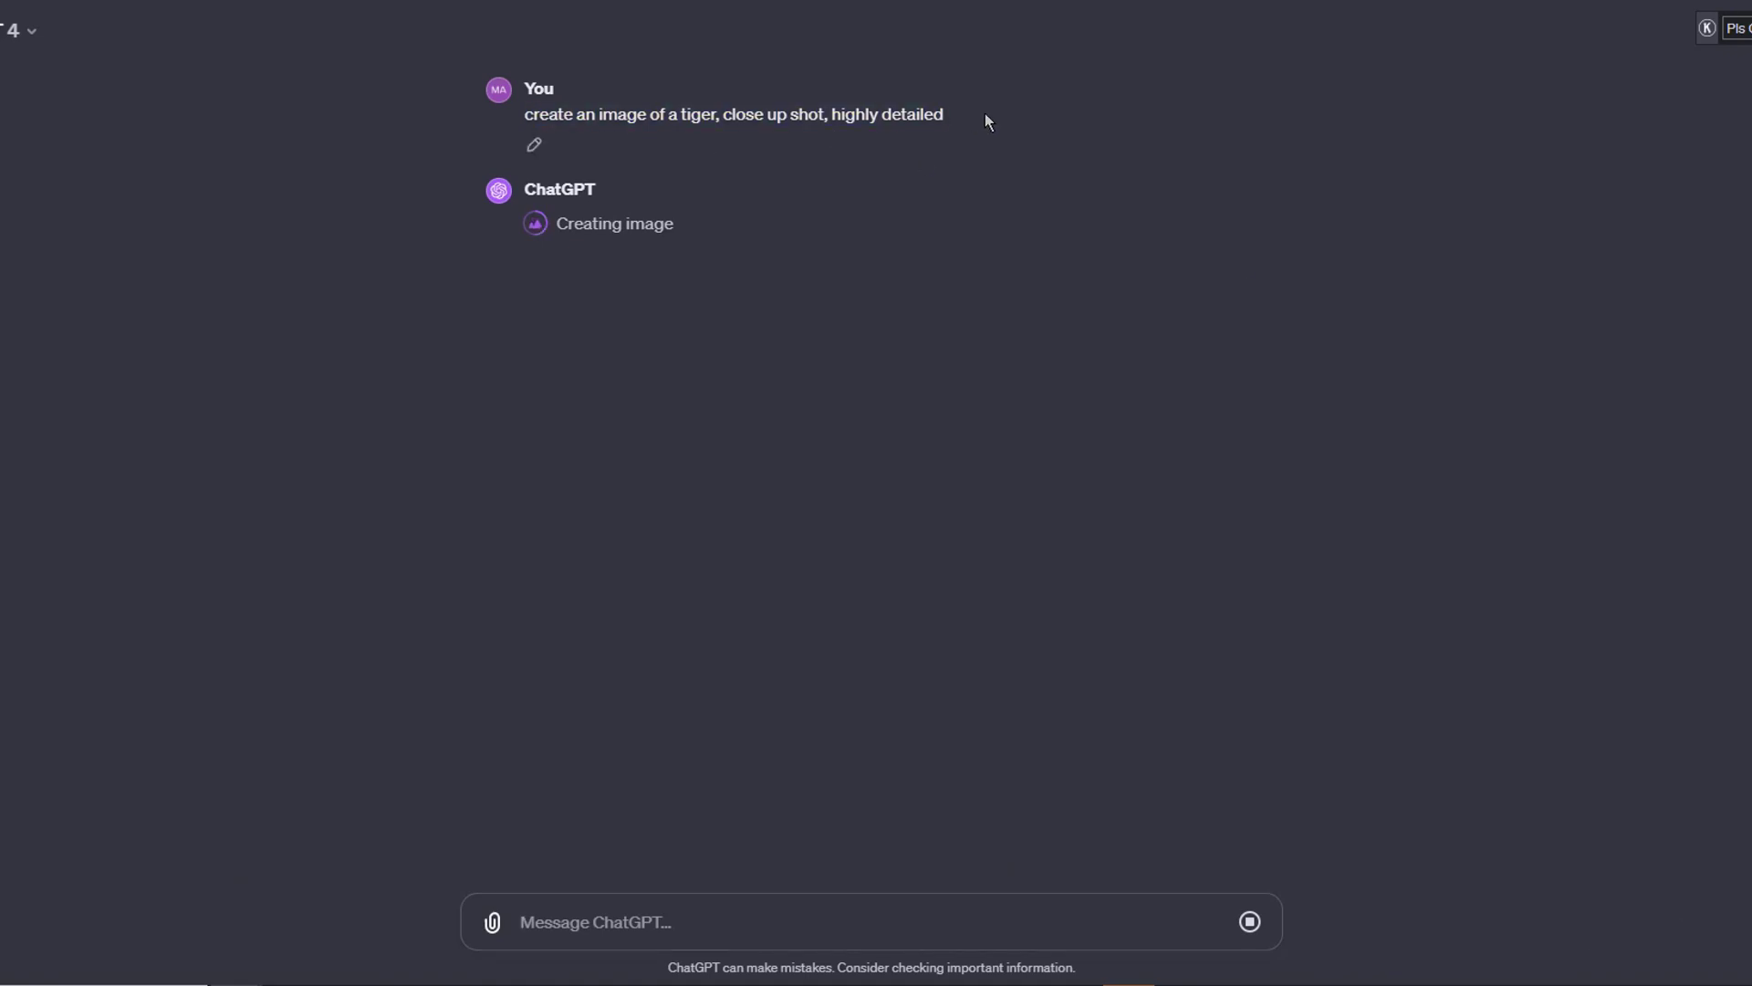
Step: Have ChatGPT describe the tiger image's style and copy 'photorealistic style'
{"action": "left_click", "coordinate": [949, 575]}
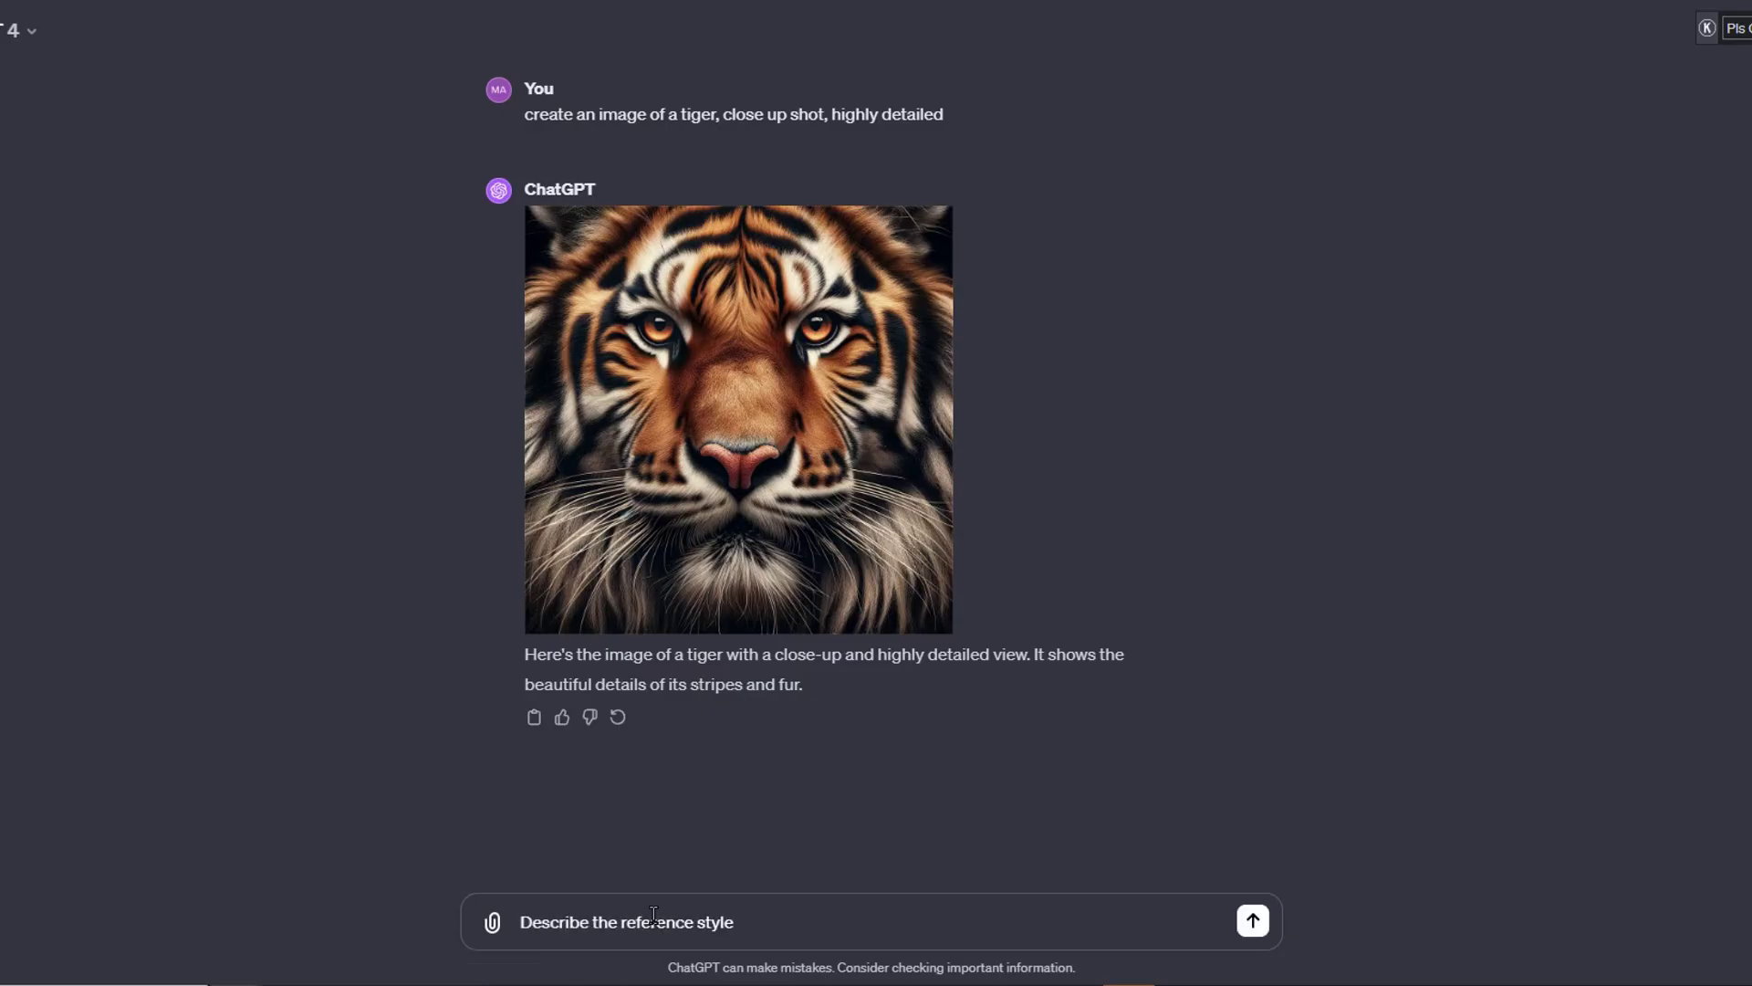
{"action": "type", "text": "of this image."}
{"action": "key", "text": "Return"}
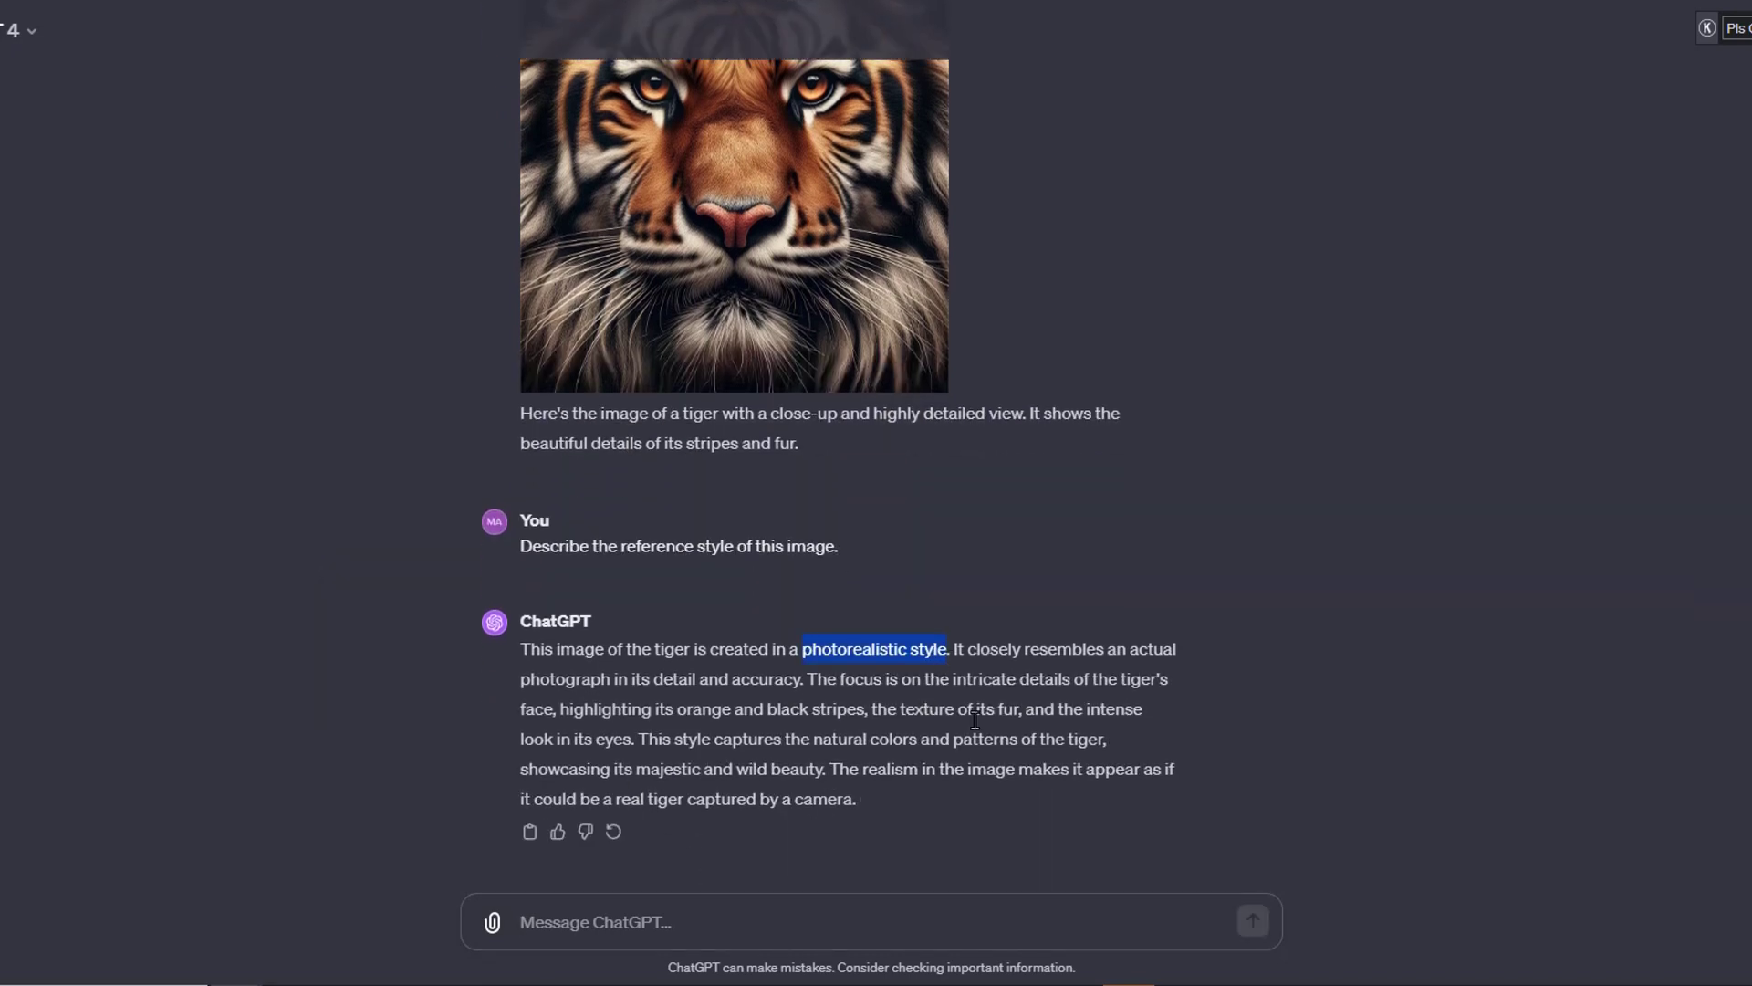
{"action": "right_click", "coordinate": [910, 653]}
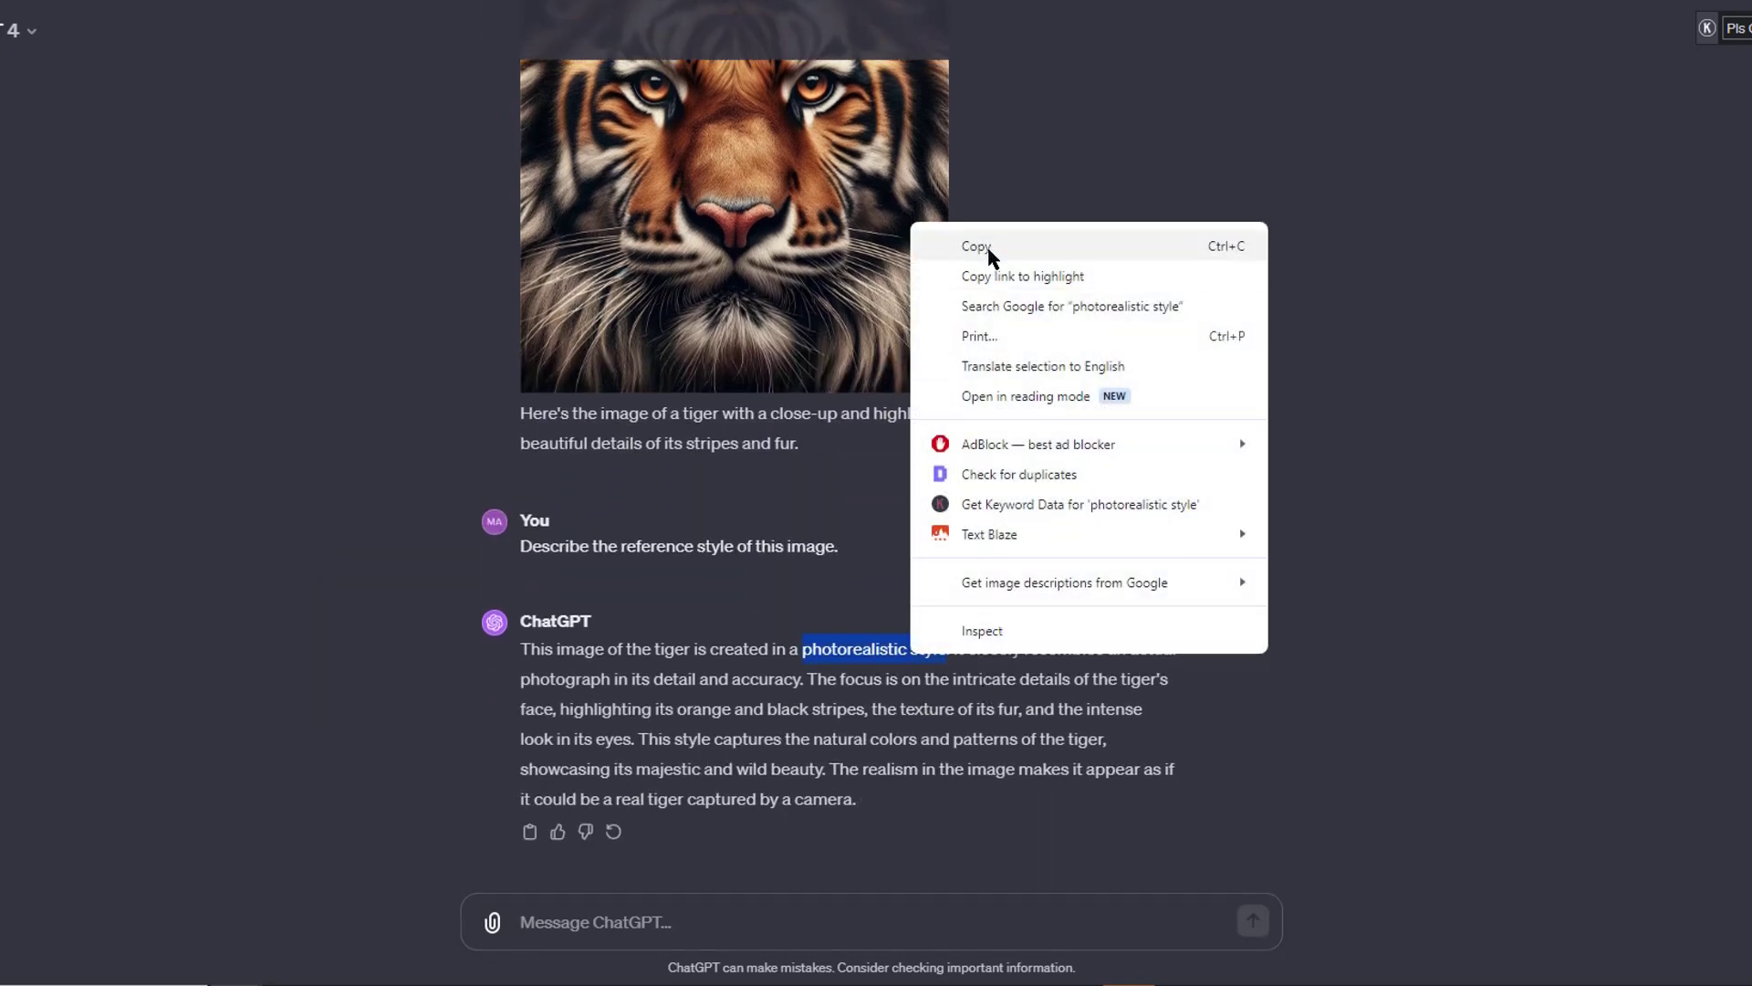
{"action": "left_click", "coordinate": [990, 246]}
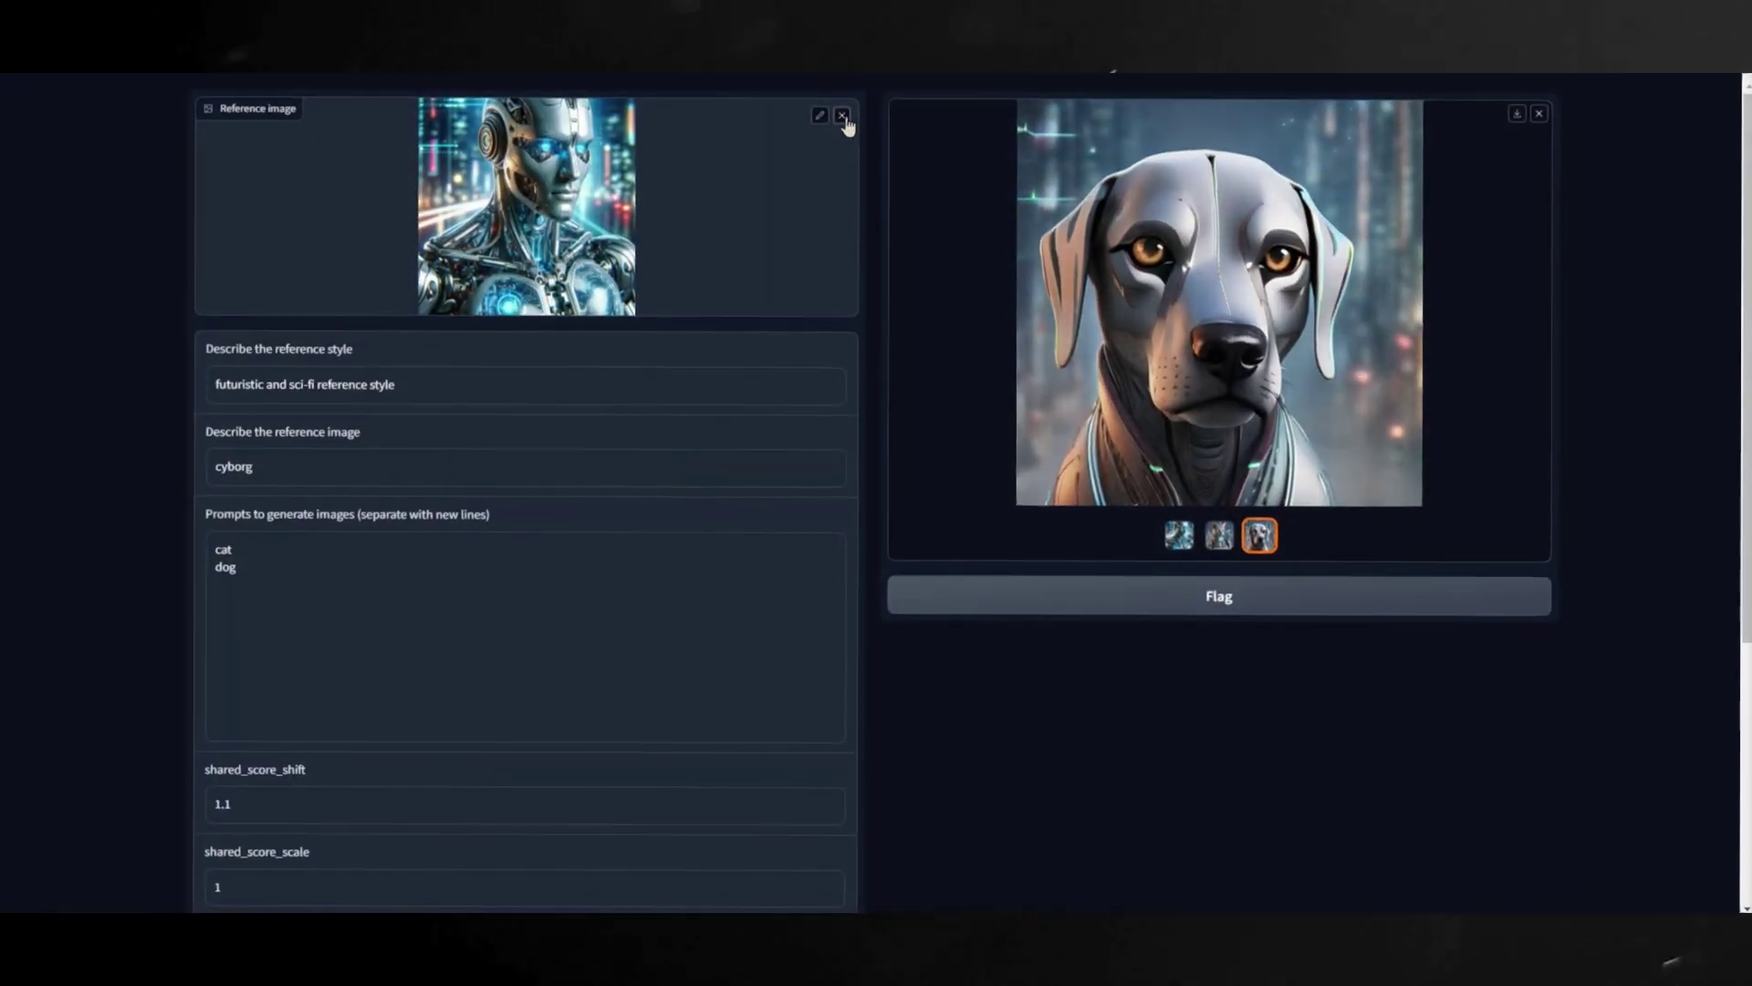
Step: Replace the cyborg reference with the tiger image and set its style to 'photorealistic style'
{"action": "left_click", "coordinate": [843, 121]}
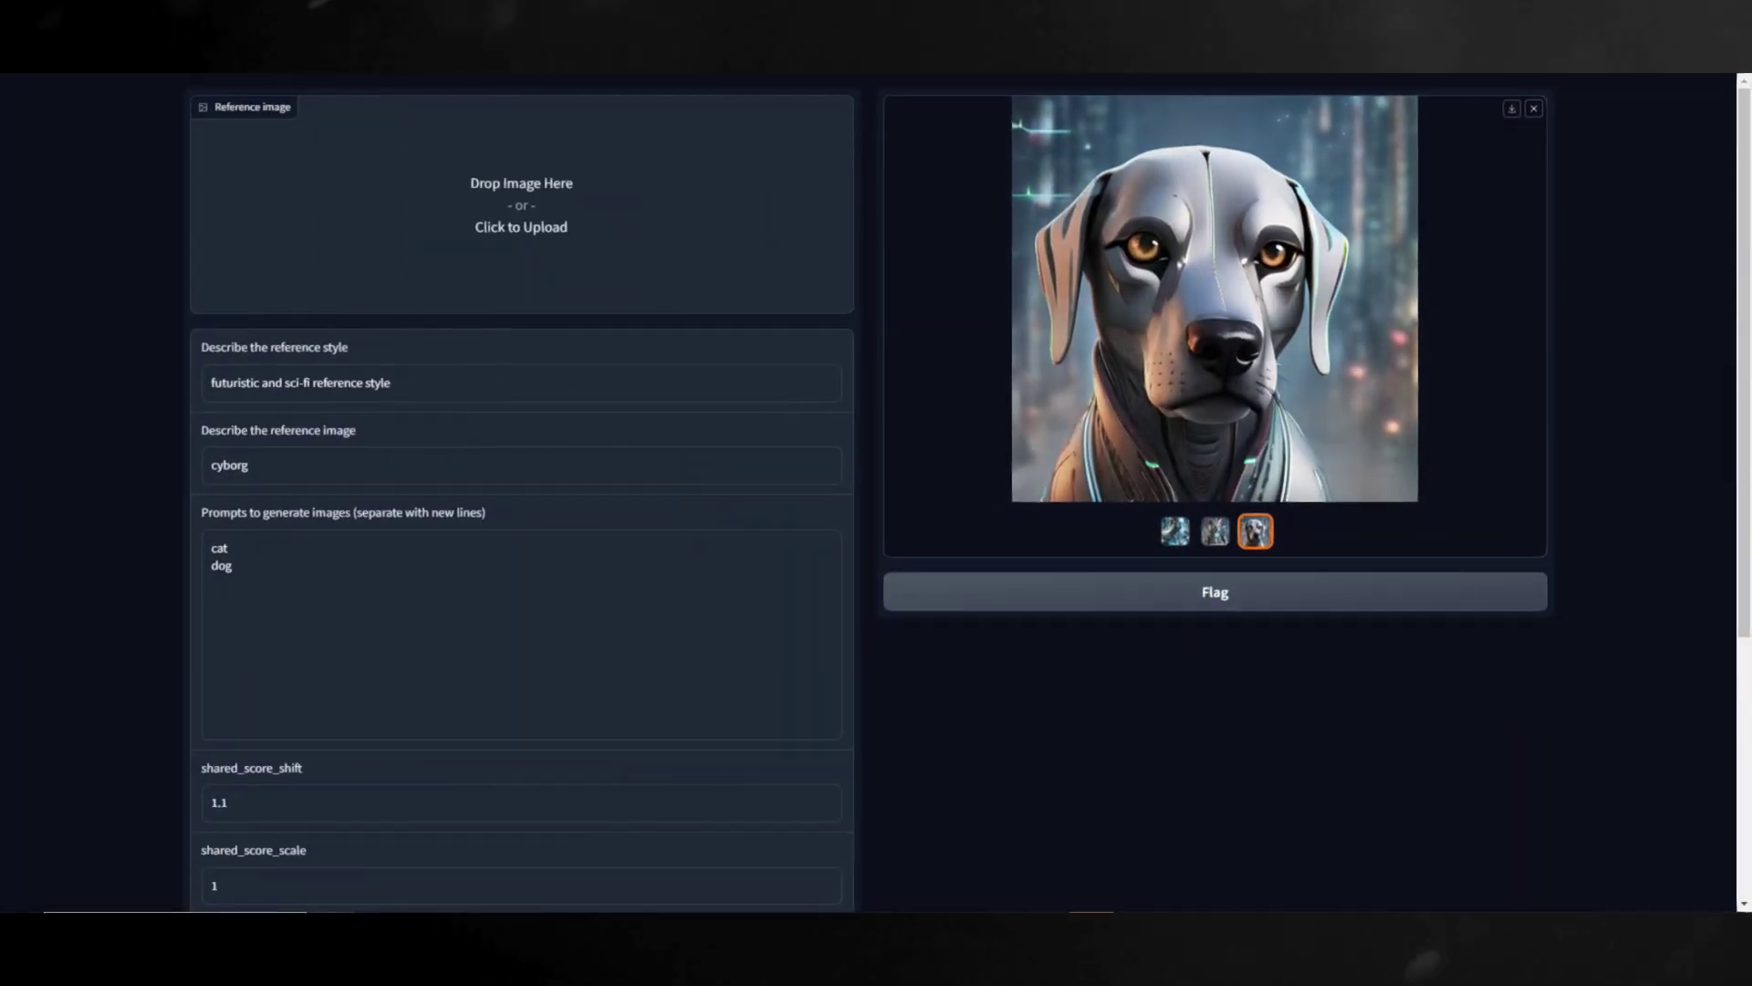
{"action": "left_click_drag", "start_coordinate": [245, 66], "coordinate": [442, 235]}
{"action": "left_click", "coordinate": [429, 380]}
{"action": "left_click_drag", "start_coordinate": [429, 380], "coordinate": [133, 383]}
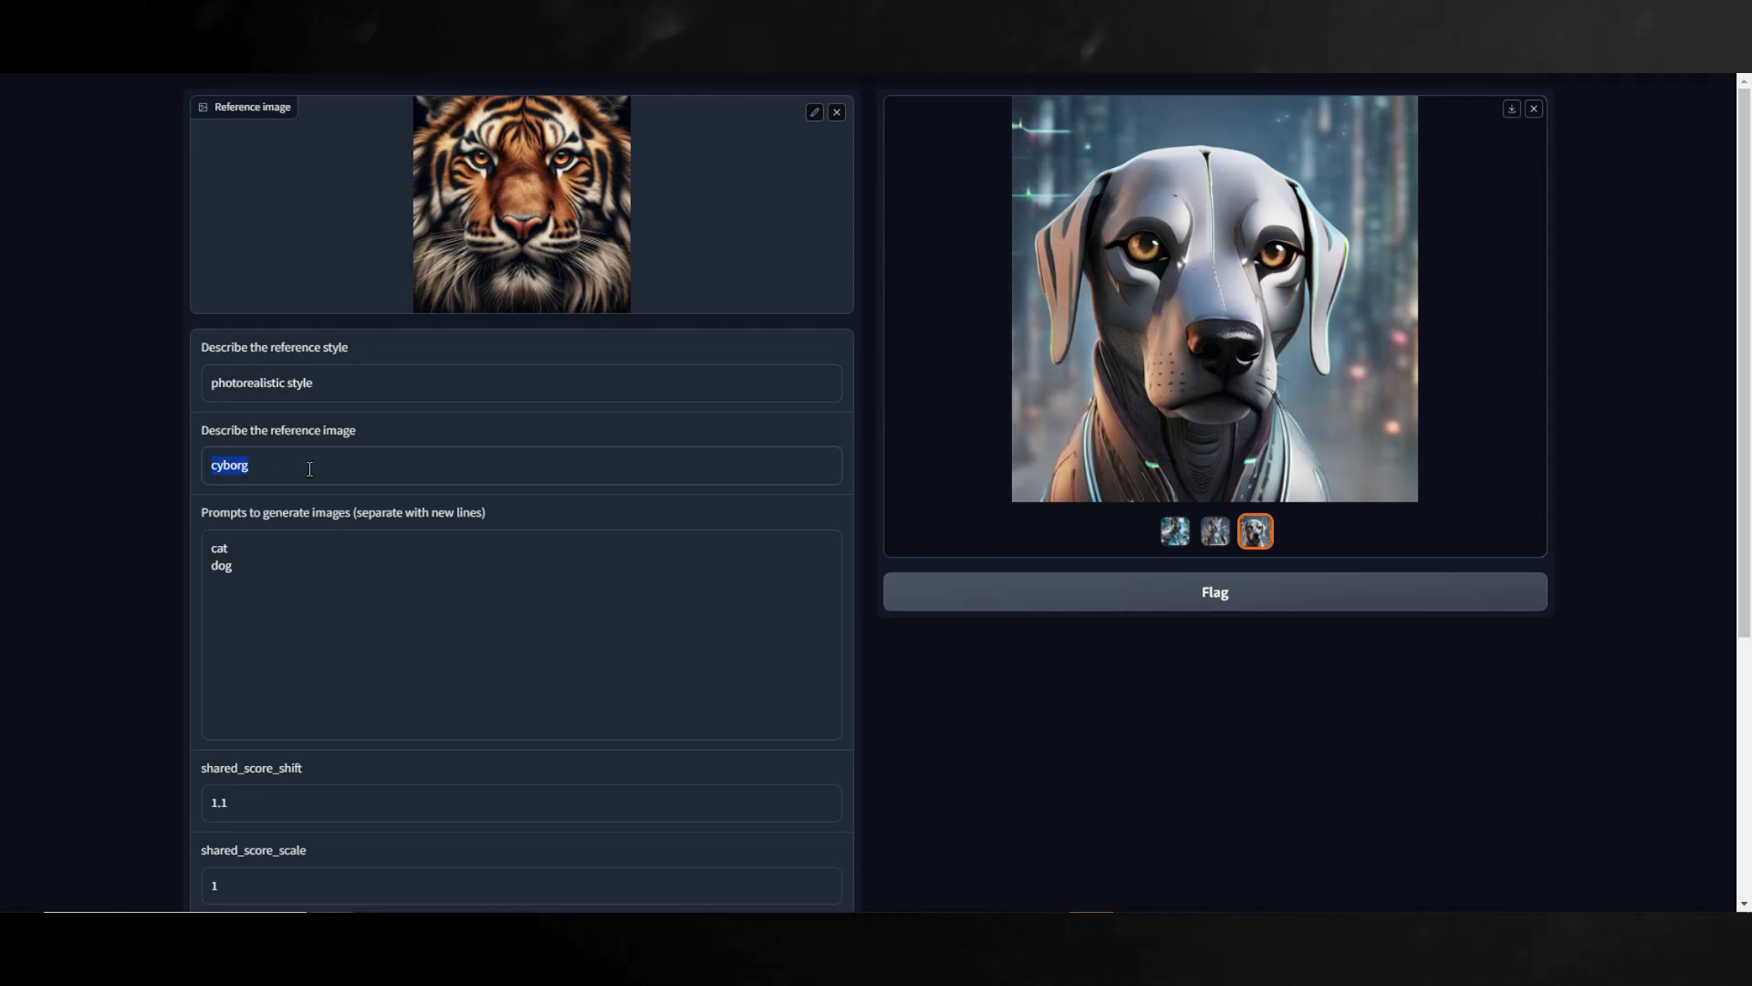
Step: Describe the reference as 'tiger', enter bear and shark prompts, and generate
{"action": "type", "text": "tiger"}
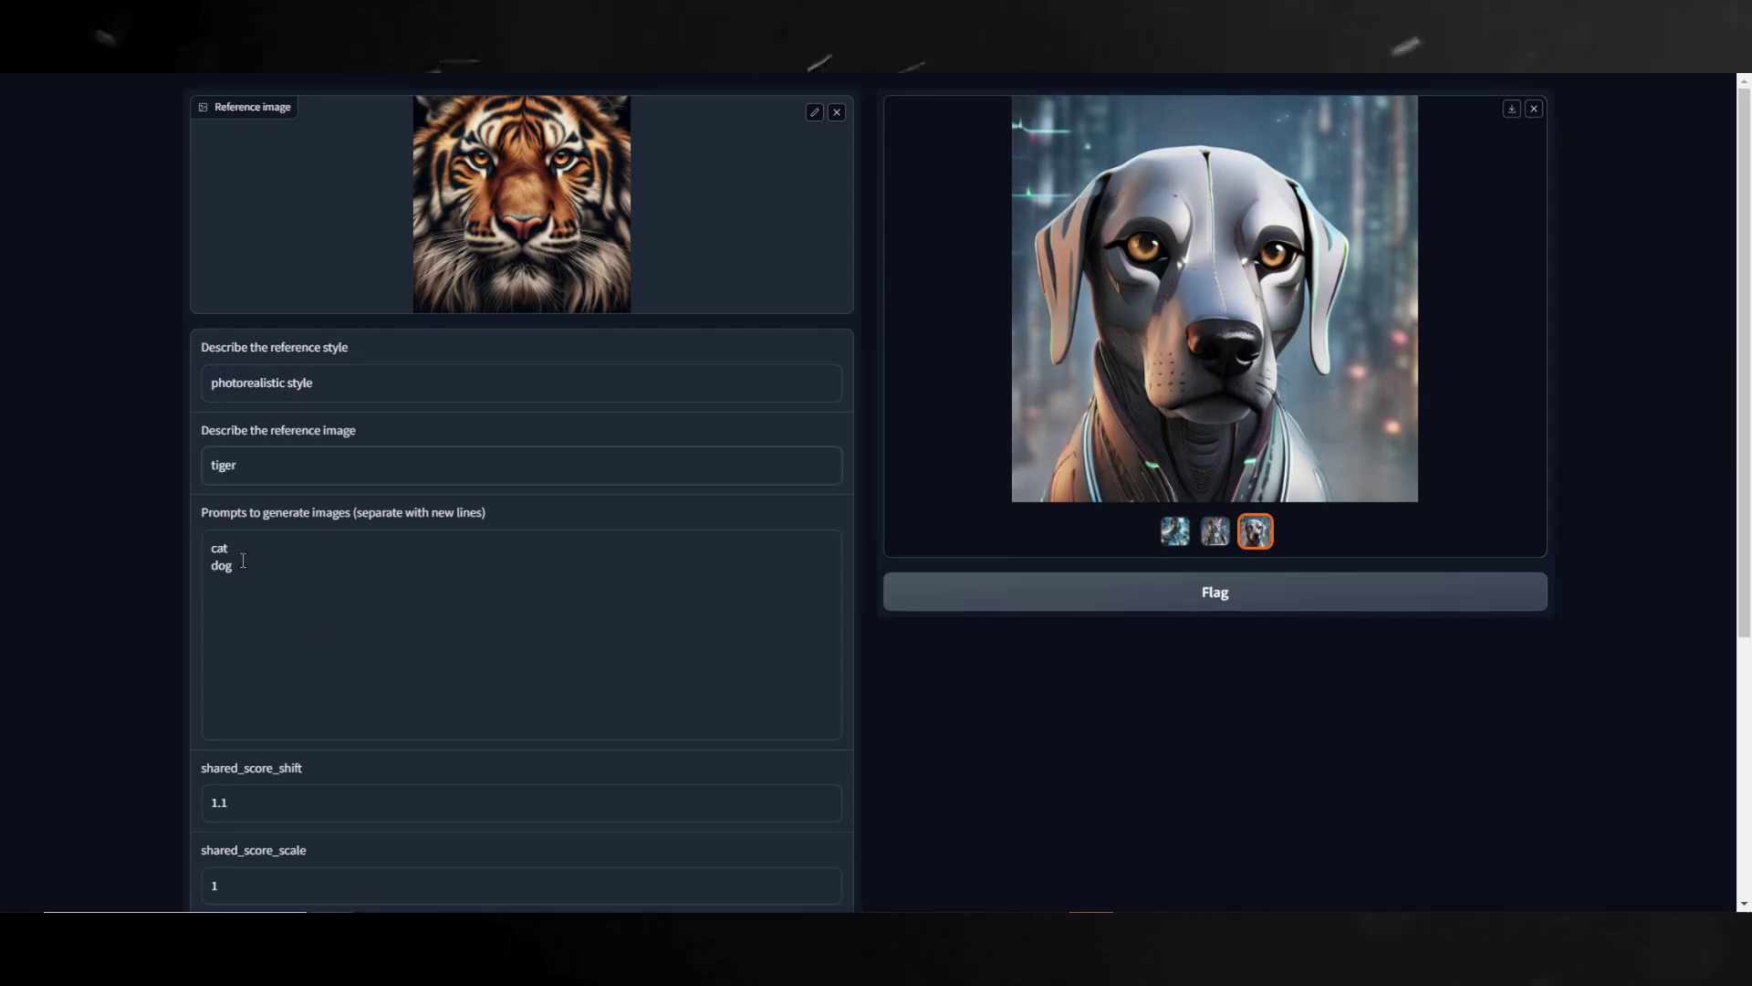
{"action": "type", "text": "bear"}
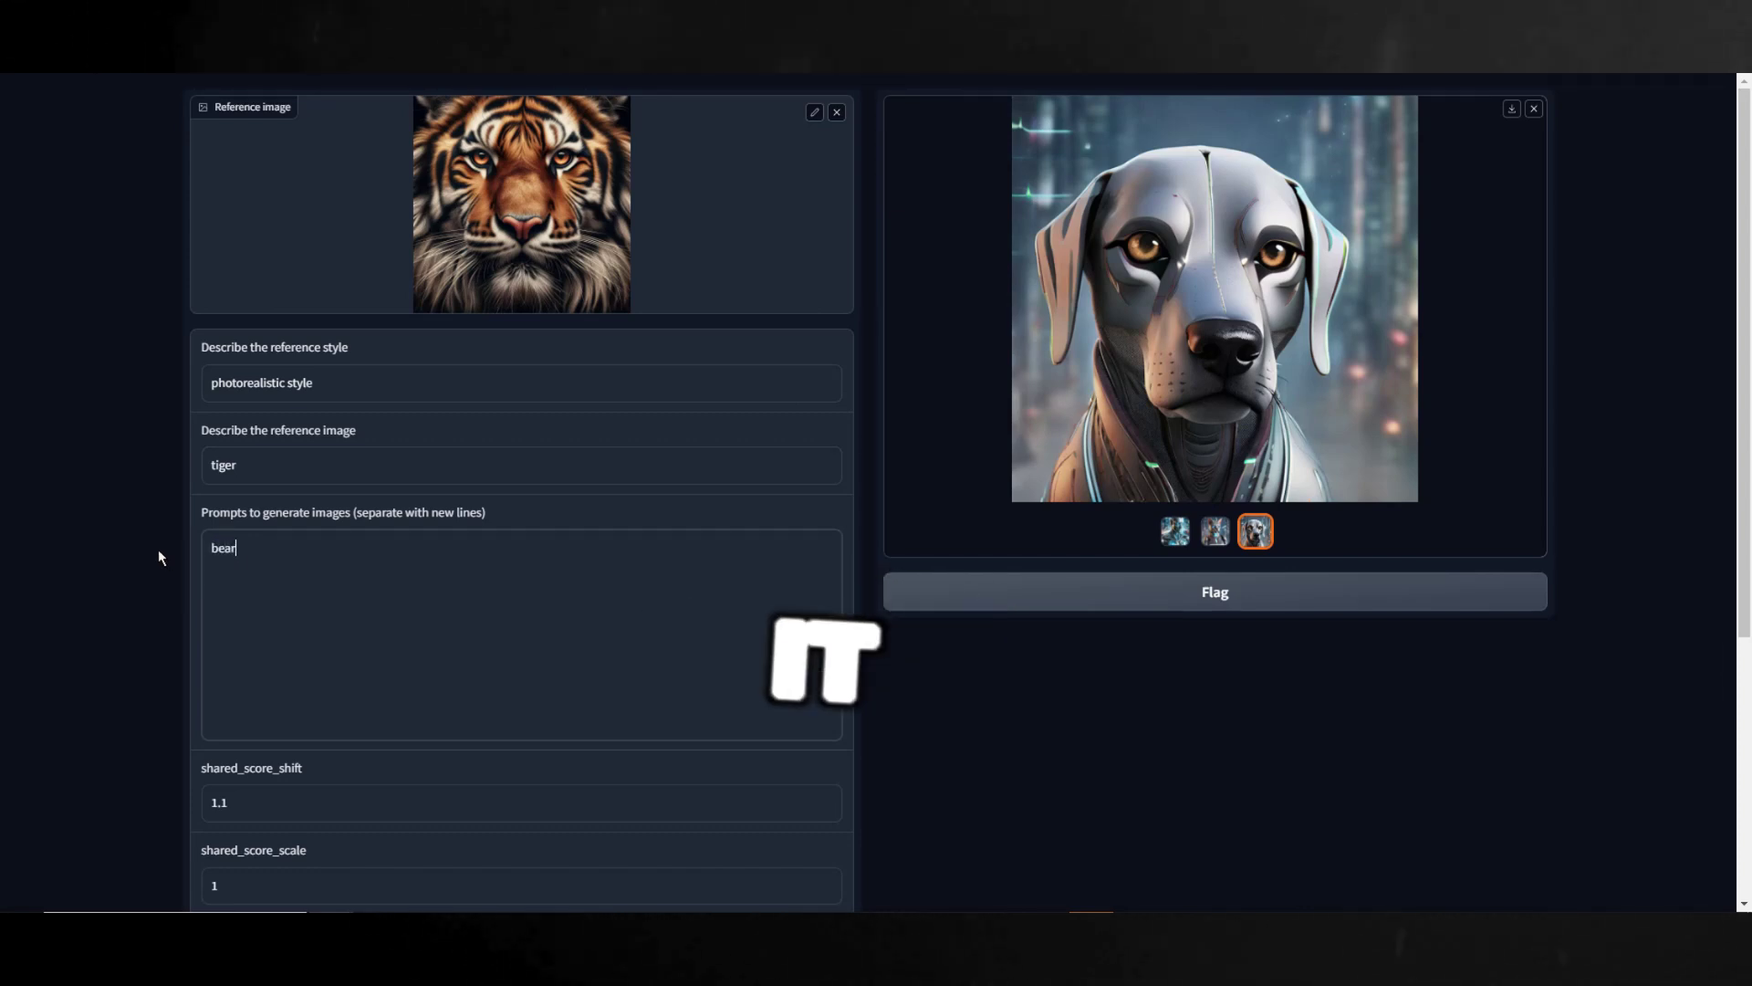
{"action": "key", "text": "Return"}
{"action": "type", "text": "shark"}
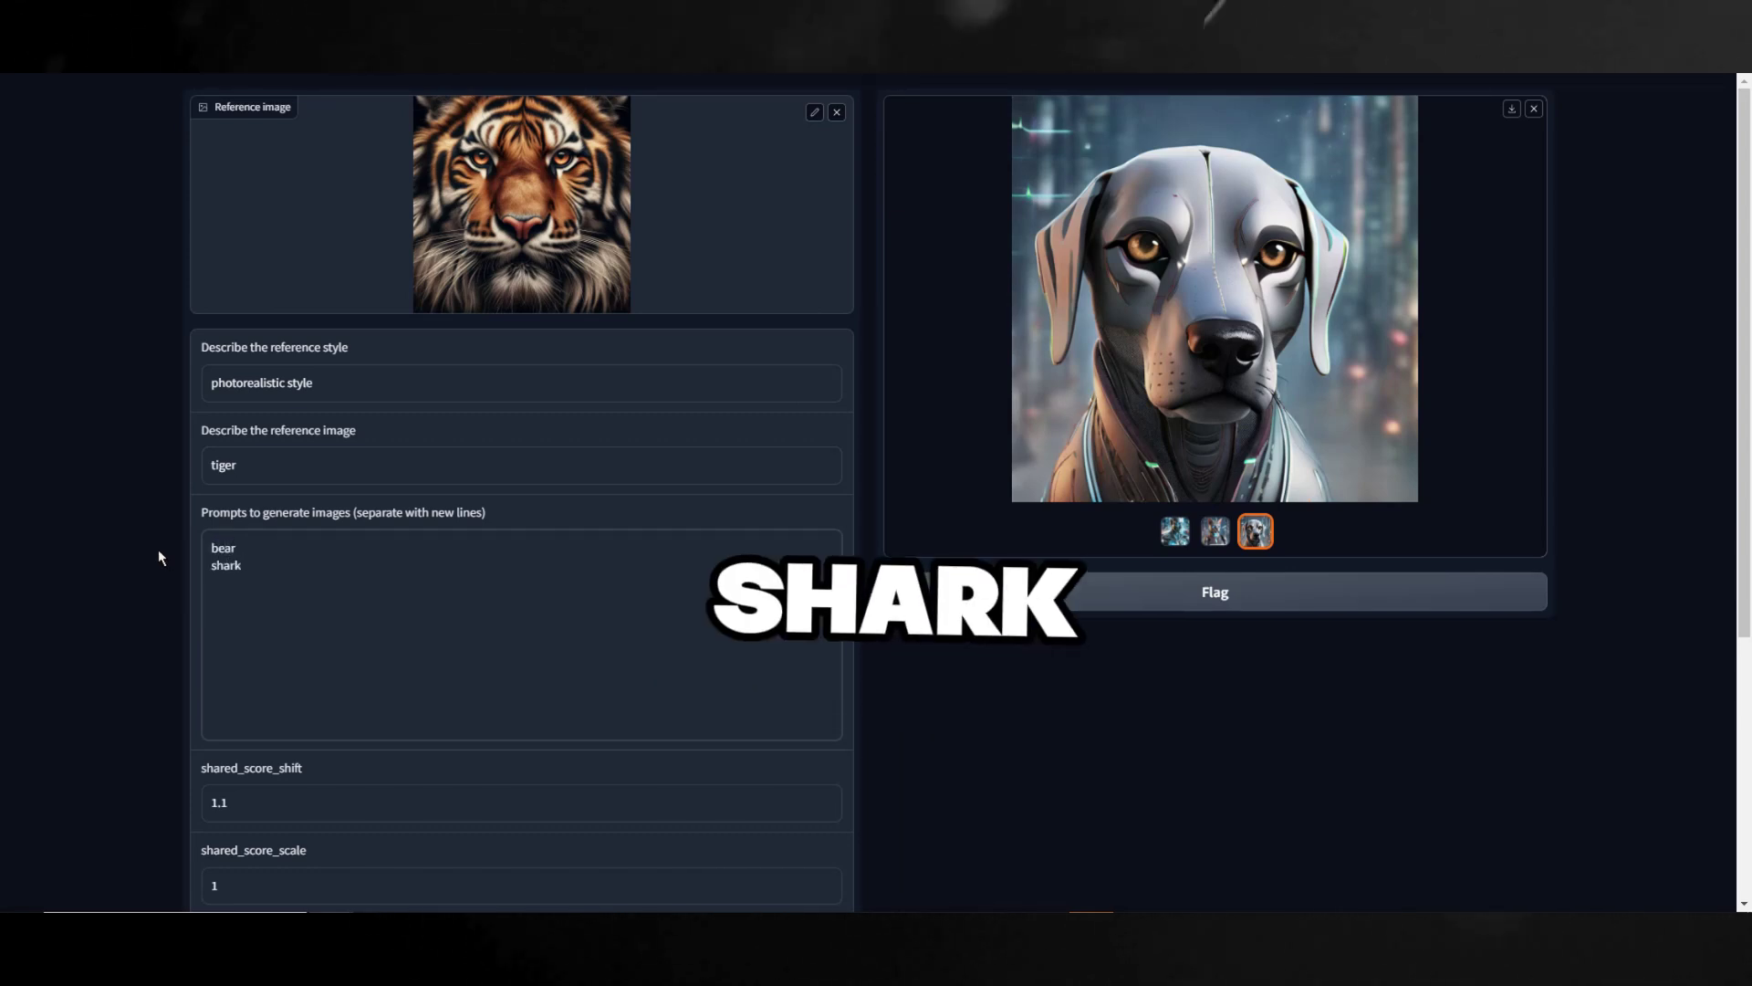
{"action": "scroll", "coordinate": [1025, 726], "scroll_direction": "down", "scroll_amount": 4}
{"action": "left_click", "coordinate": [609, 833]}
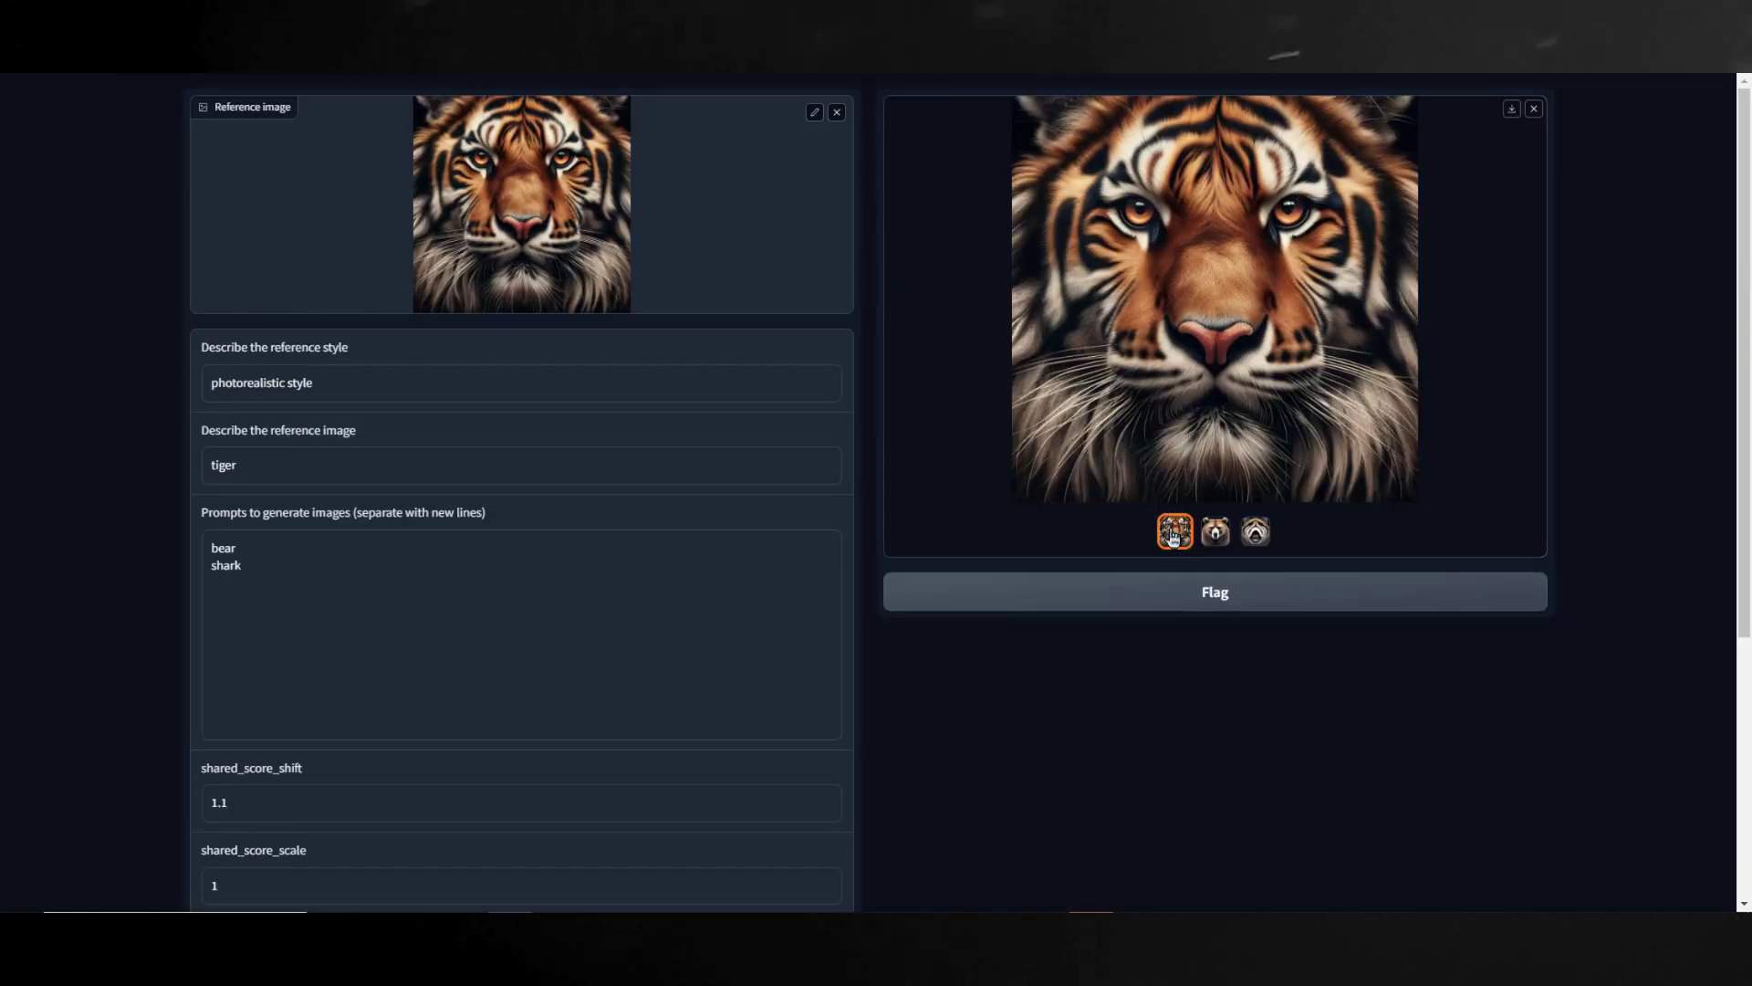
Step: Switch between the bear and shark previews twice, ending on the striped shark
{"action": "left_click", "coordinate": [1212, 538]}
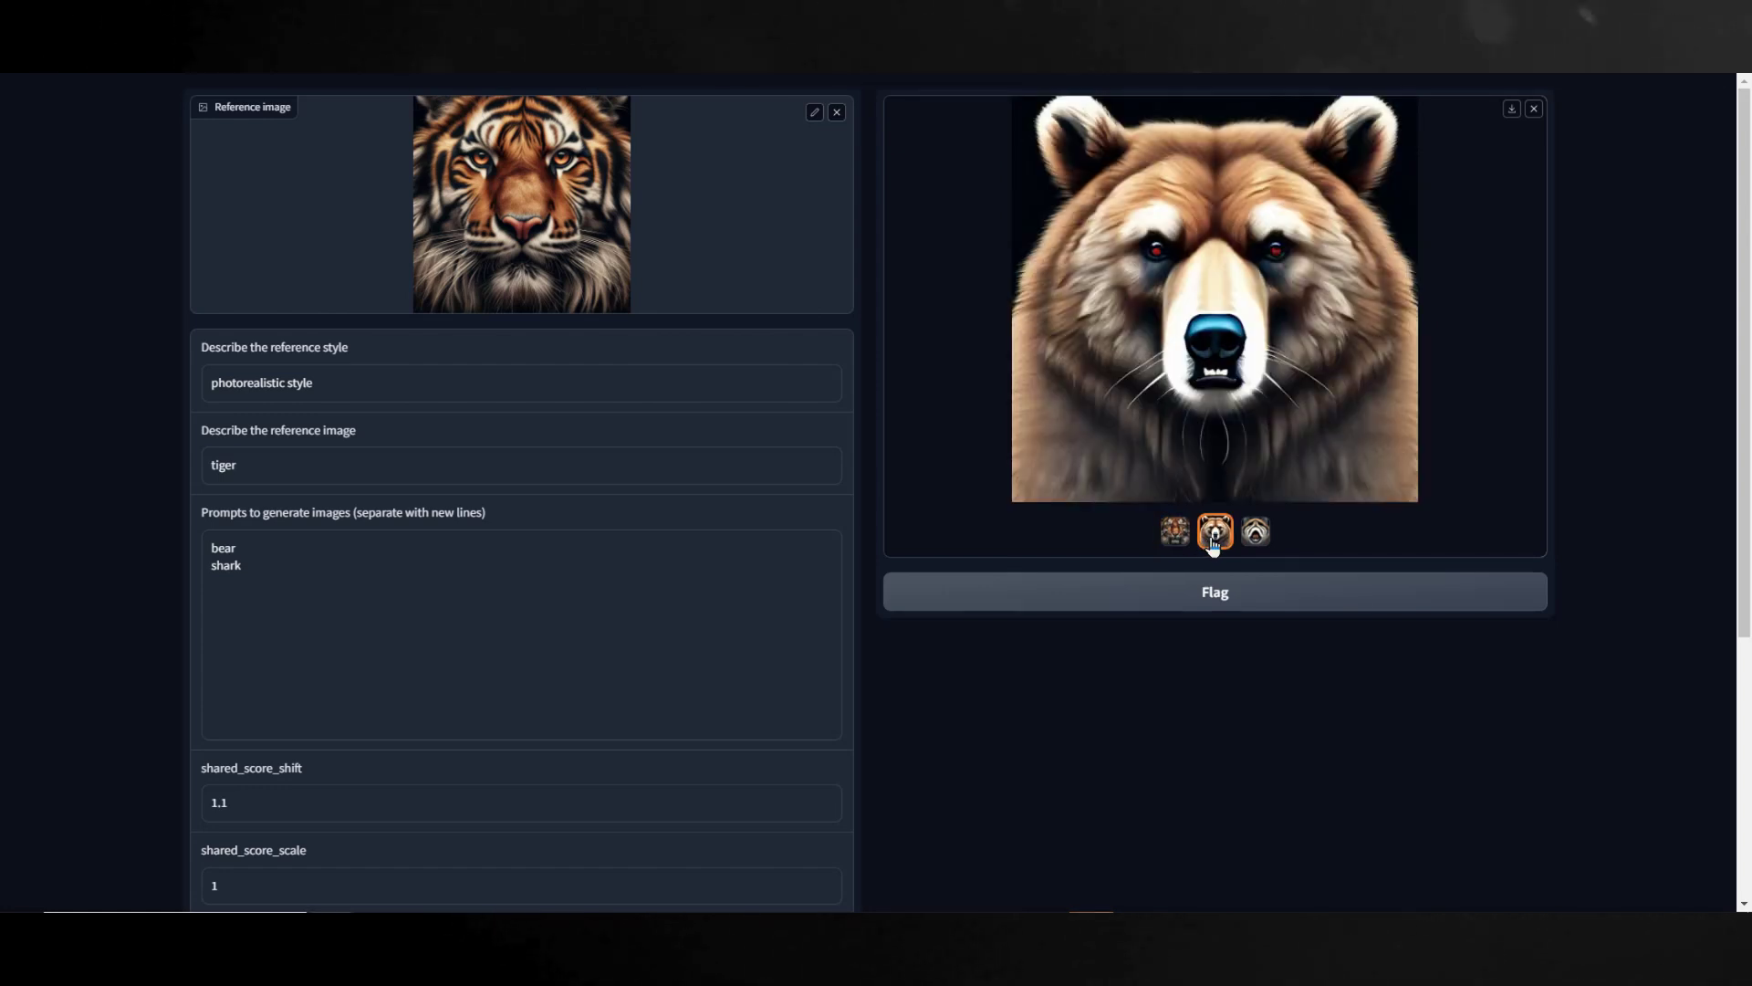
{"action": "left_click", "coordinate": [1257, 539]}
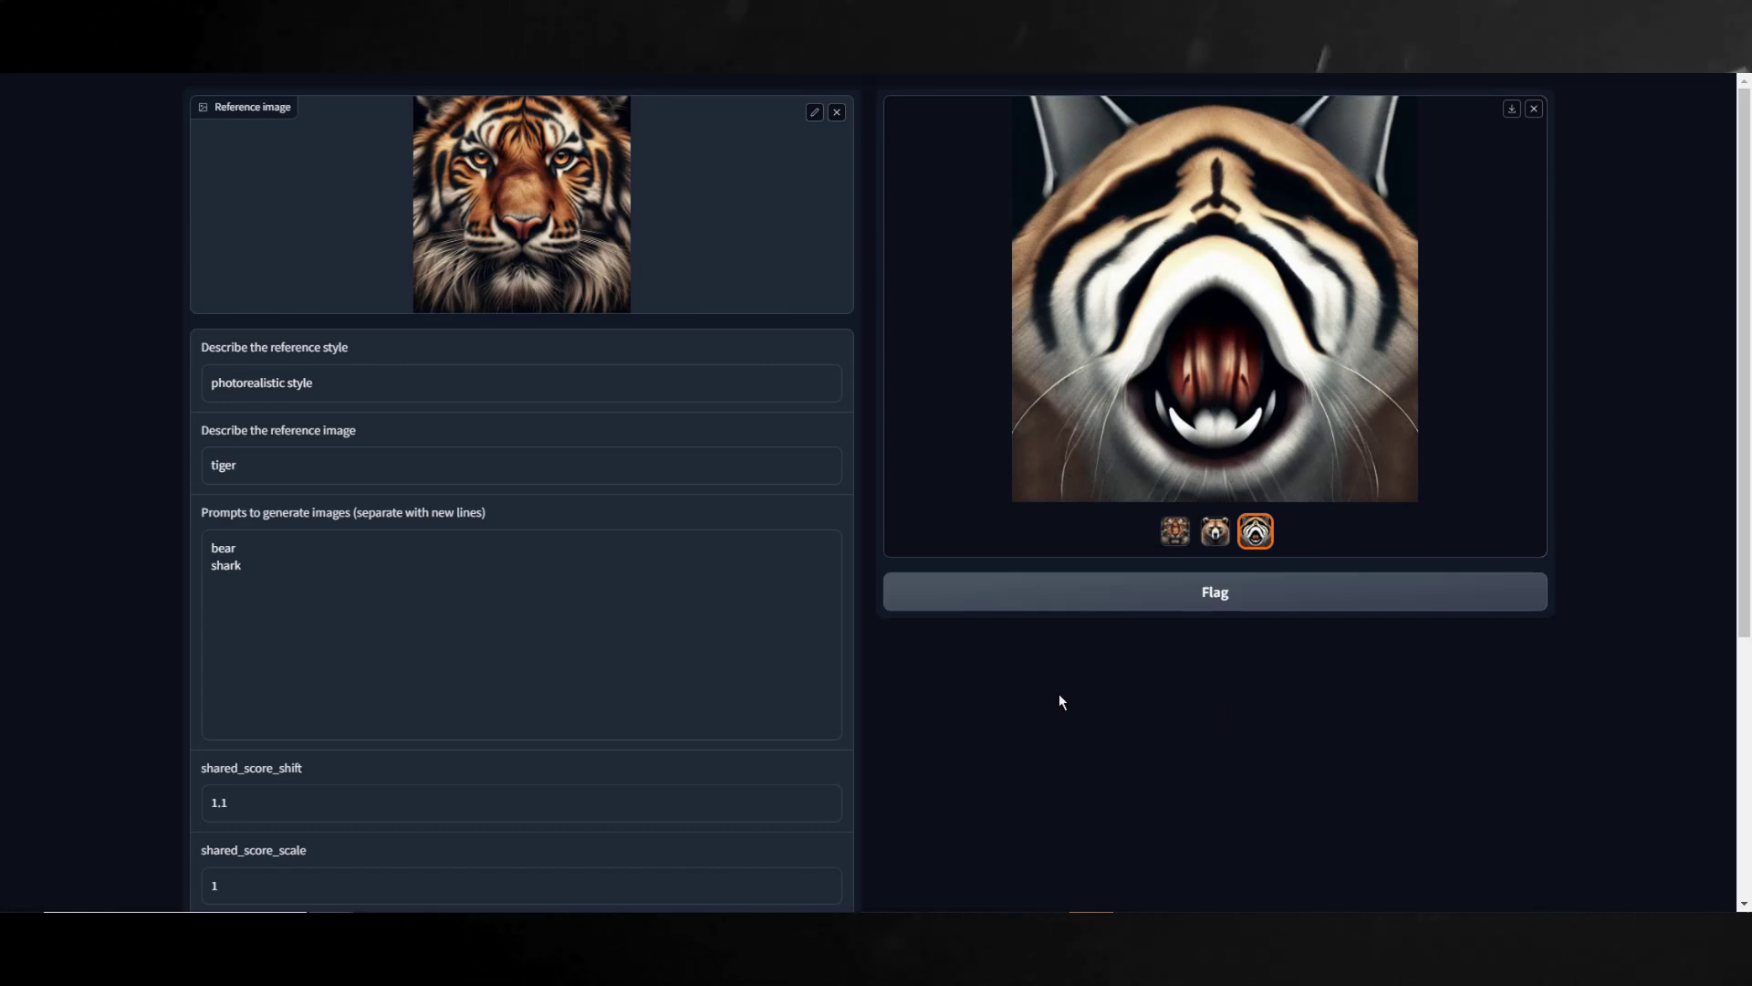
{"action": "left_click", "coordinate": [1210, 538]}
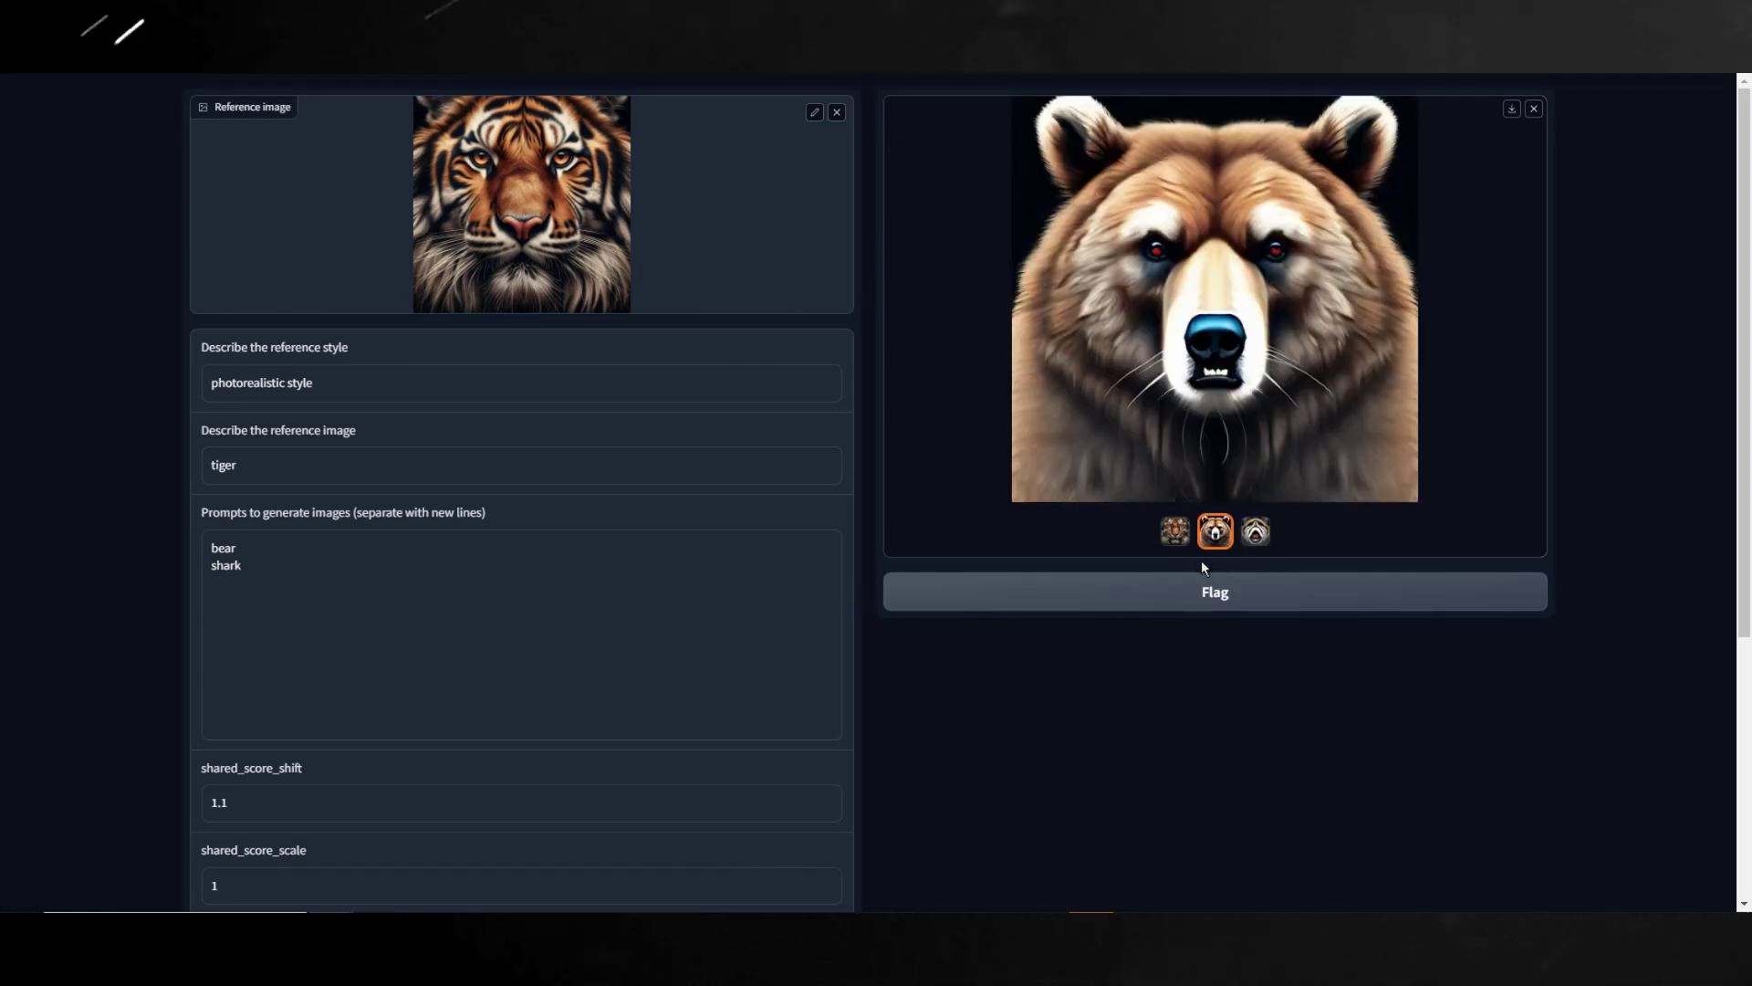
{"action": "left_click", "coordinate": [1256, 533]}
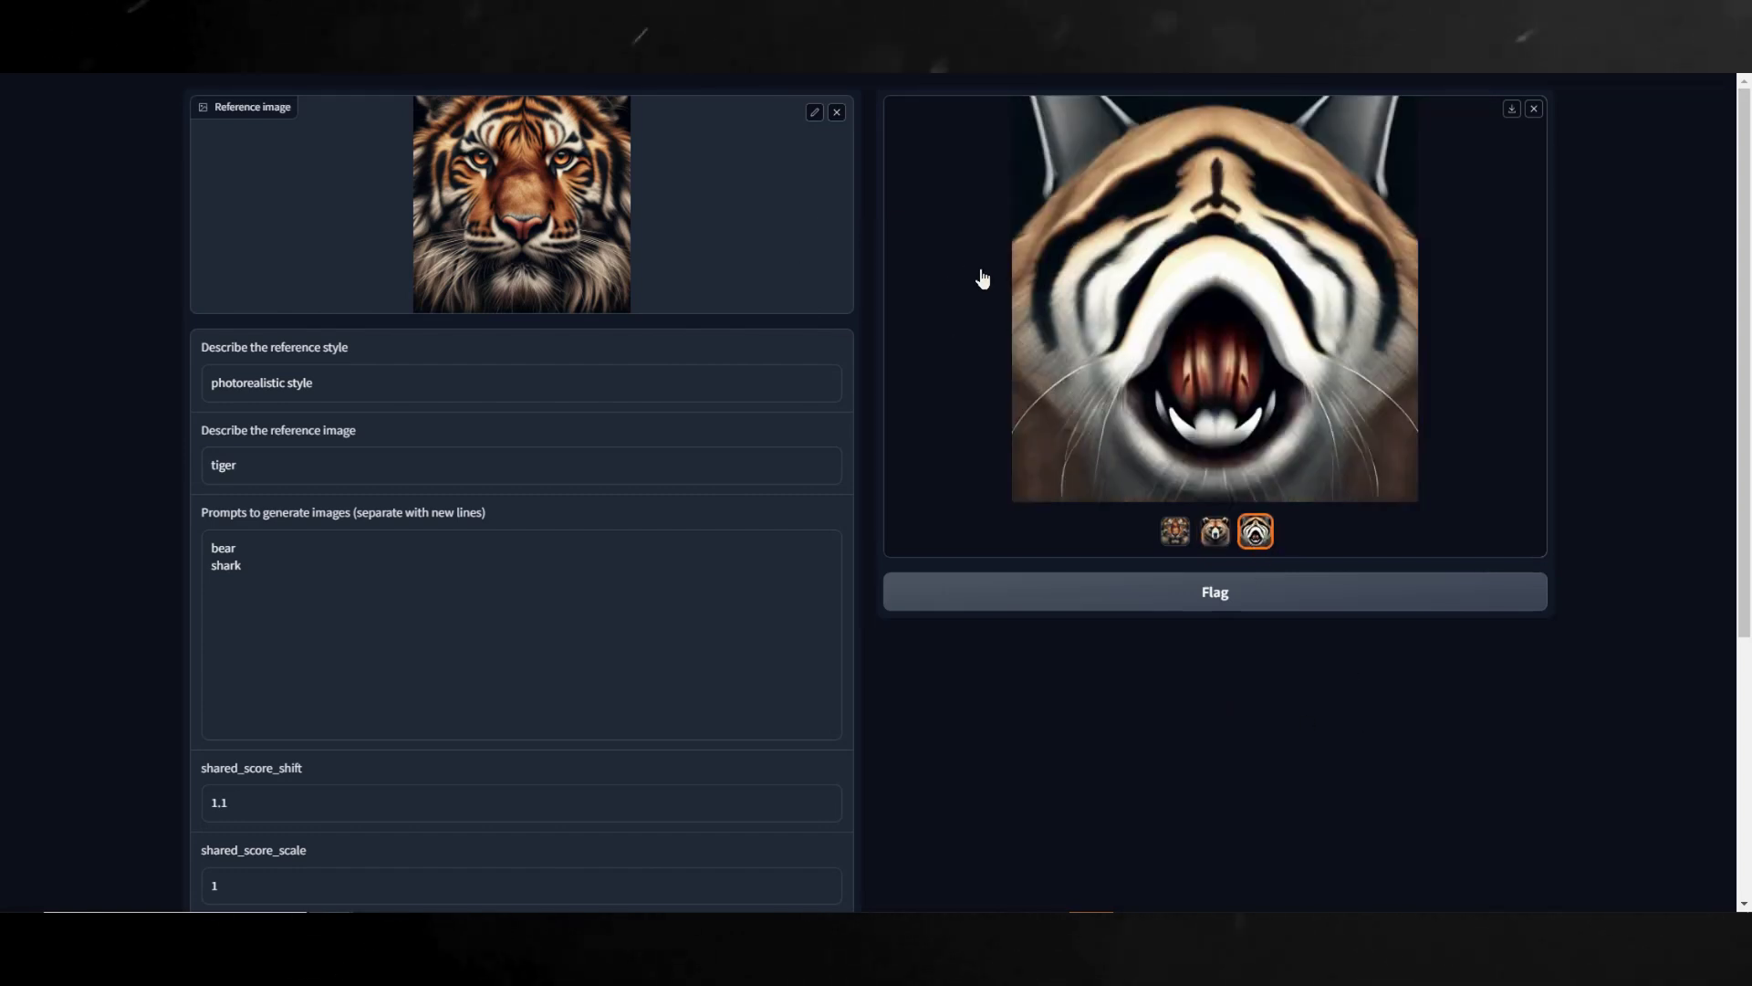
Step: Remove the 'shark' prompt so only 'bear' remains in the prompts list
{"action": "scroll", "coordinate": [511, 456], "scroll_direction": "down", "scroll_amount": 1}
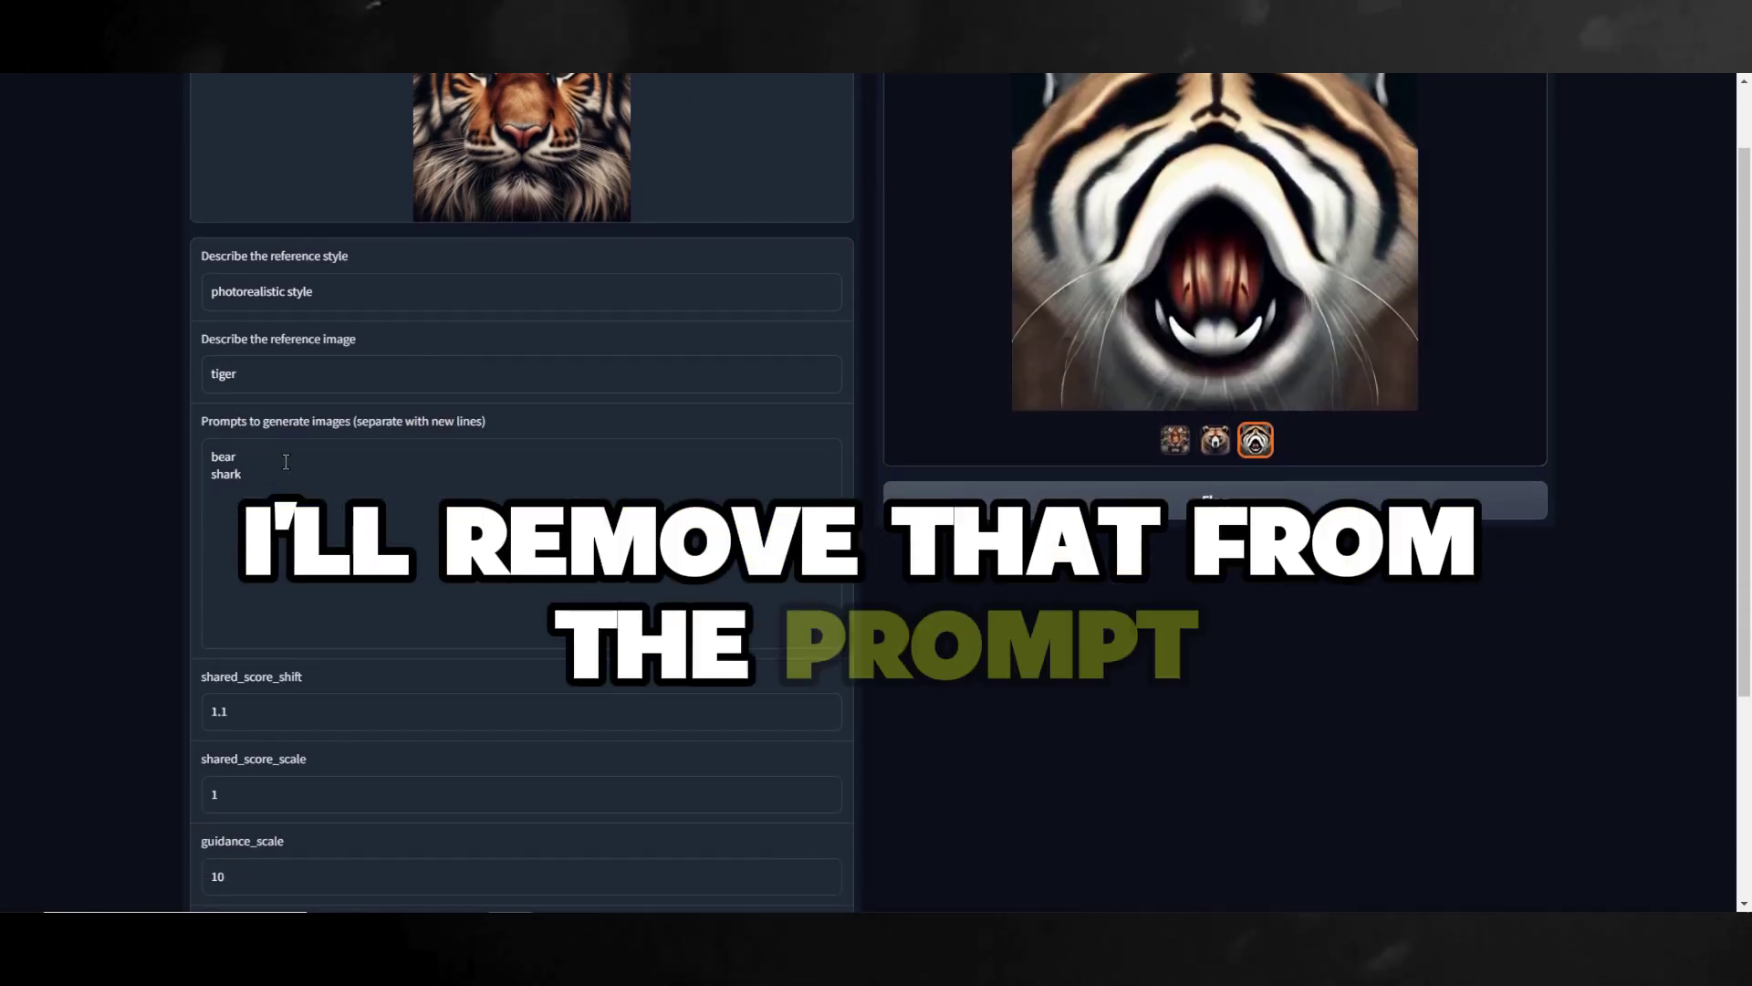
{"action": "left_click", "coordinate": [255, 474]}
{"action": "left_click_drag", "start_coordinate": [256, 474], "coordinate": [150, 502]}
{"action": "key", "text": "BackSpace"}
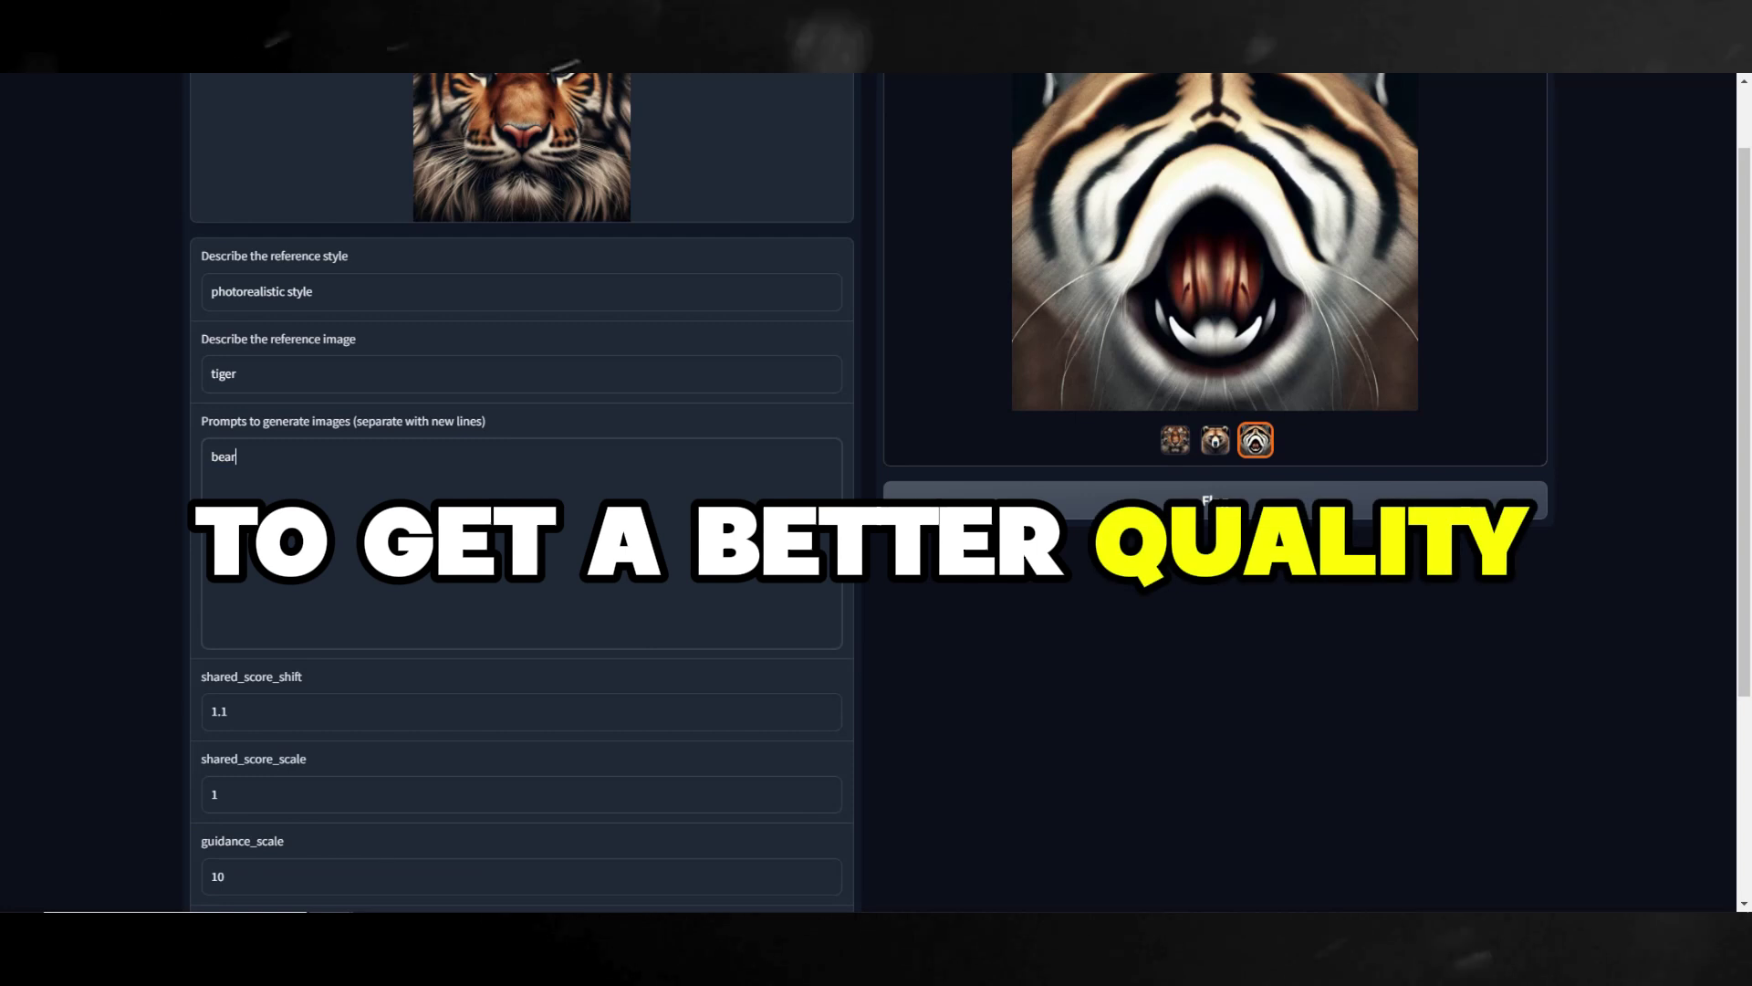
Step: Set num_inference_steps from 50 to 75 and regenerate the bear
{"action": "scroll", "coordinate": [372, 577], "scroll_direction": "down", "scroll_amount": 3}
{"action": "double_click", "coordinate": [365, 653]}
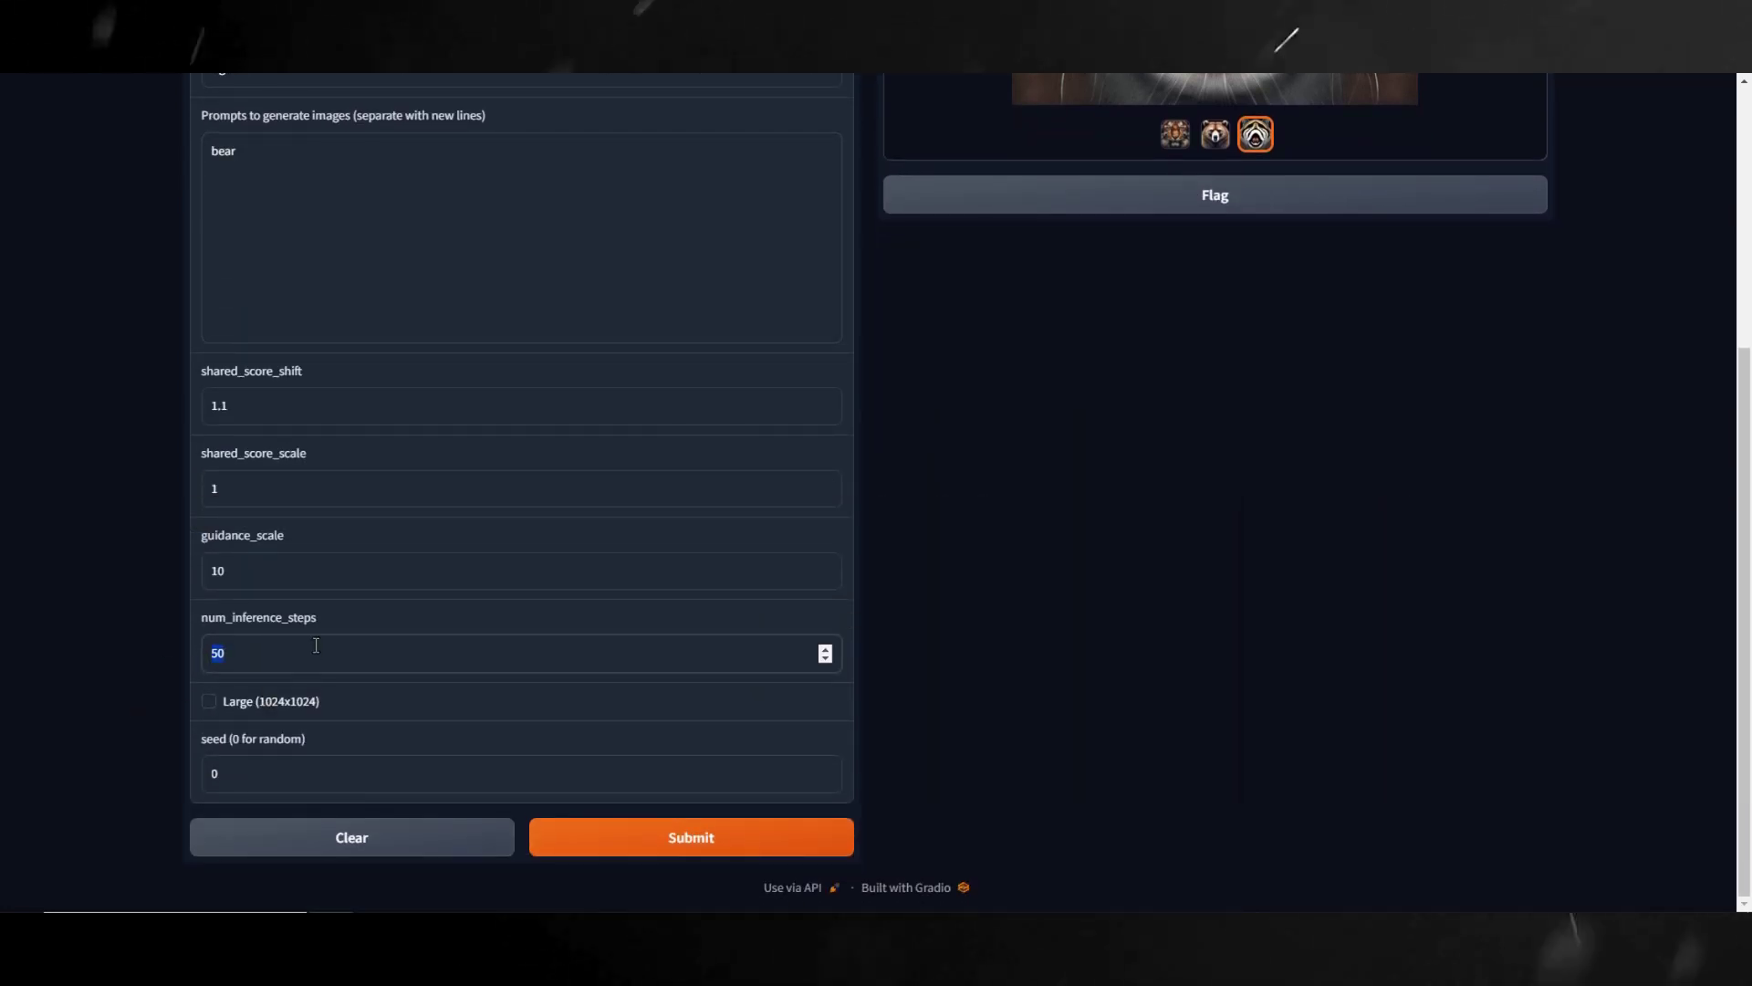
{"action": "type", "text": "75"}
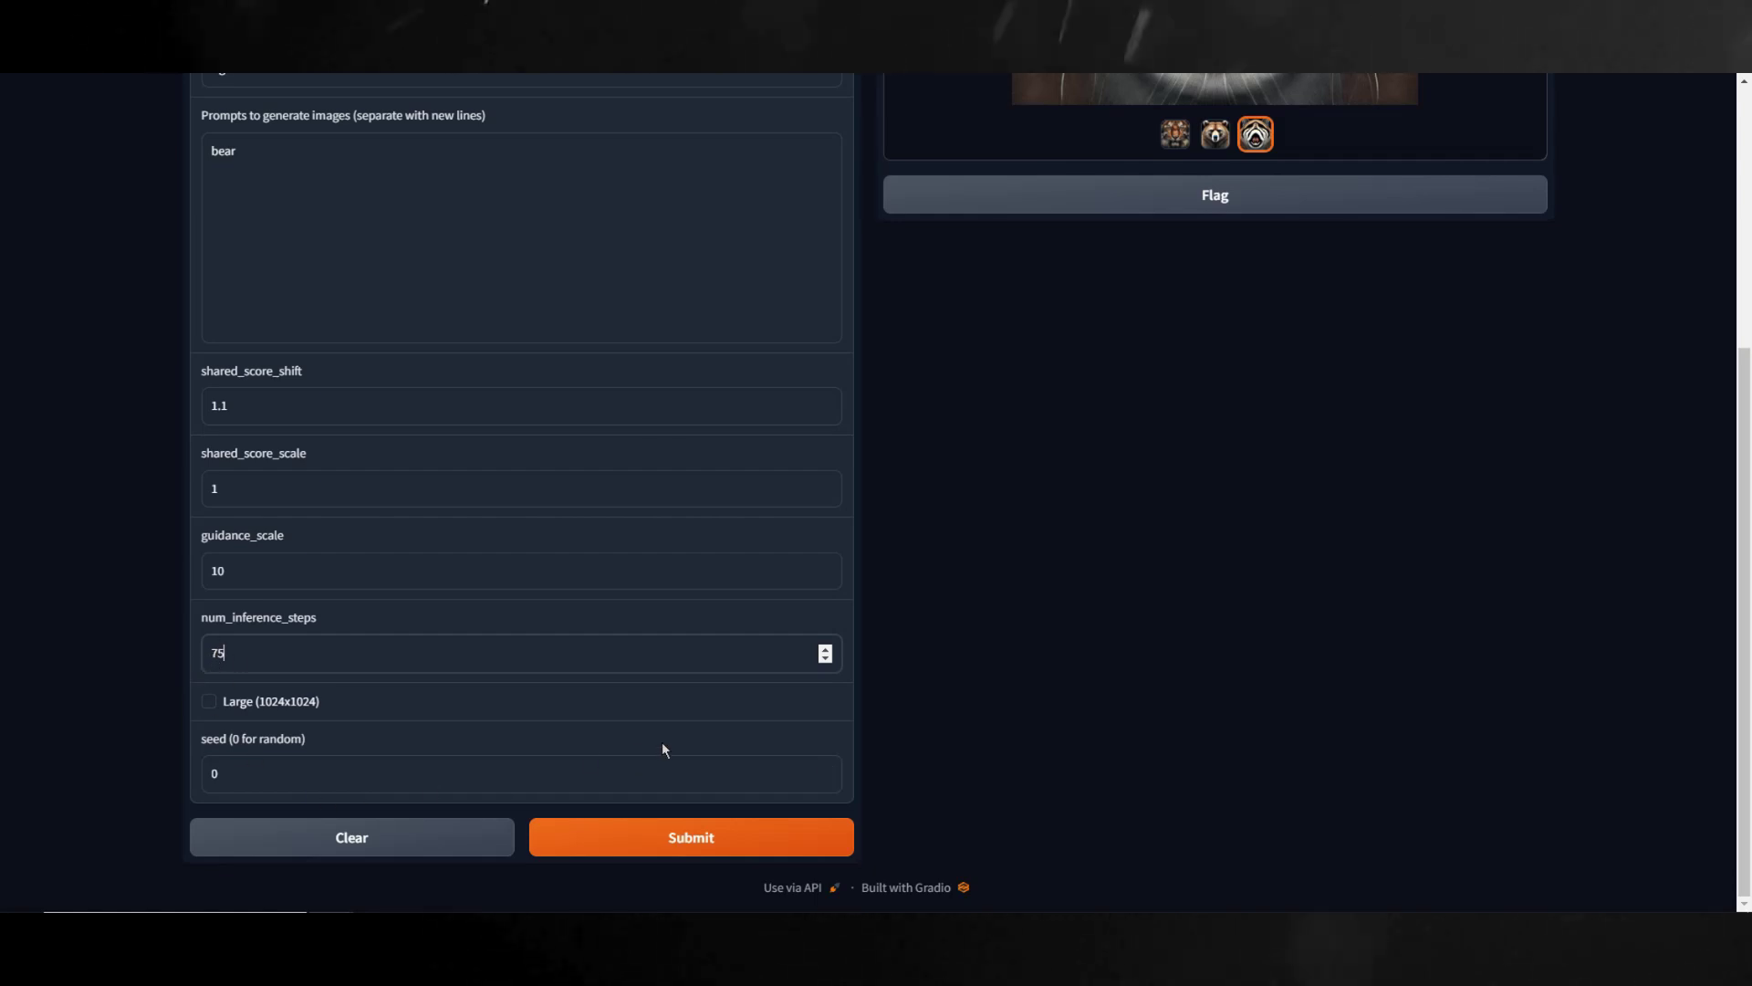
{"action": "left_click", "coordinate": [704, 840]}
{"action": "scroll", "coordinate": [1242, 364], "scroll_direction": "up", "scroll_amount": 4}
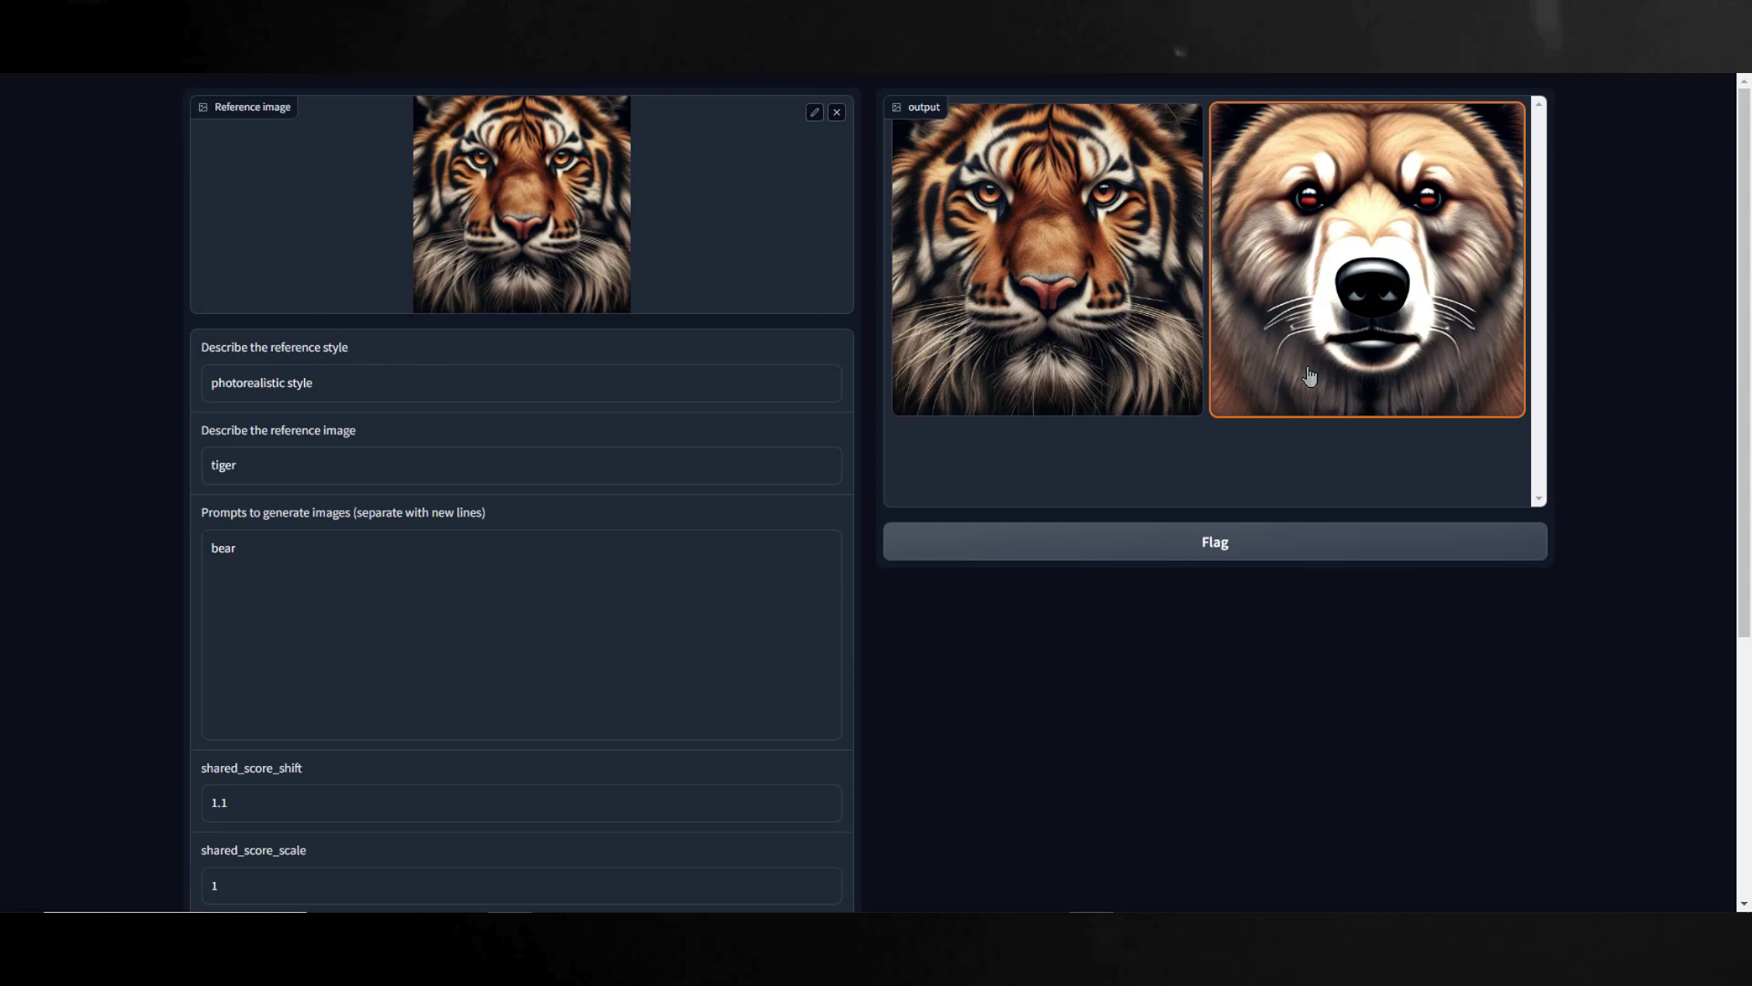
Step: Change num_inference_steps to 150 and resubmit for a higher-quality bear
{"action": "scroll", "coordinate": [775, 695], "scroll_direction": "down", "scroll_amount": 4}
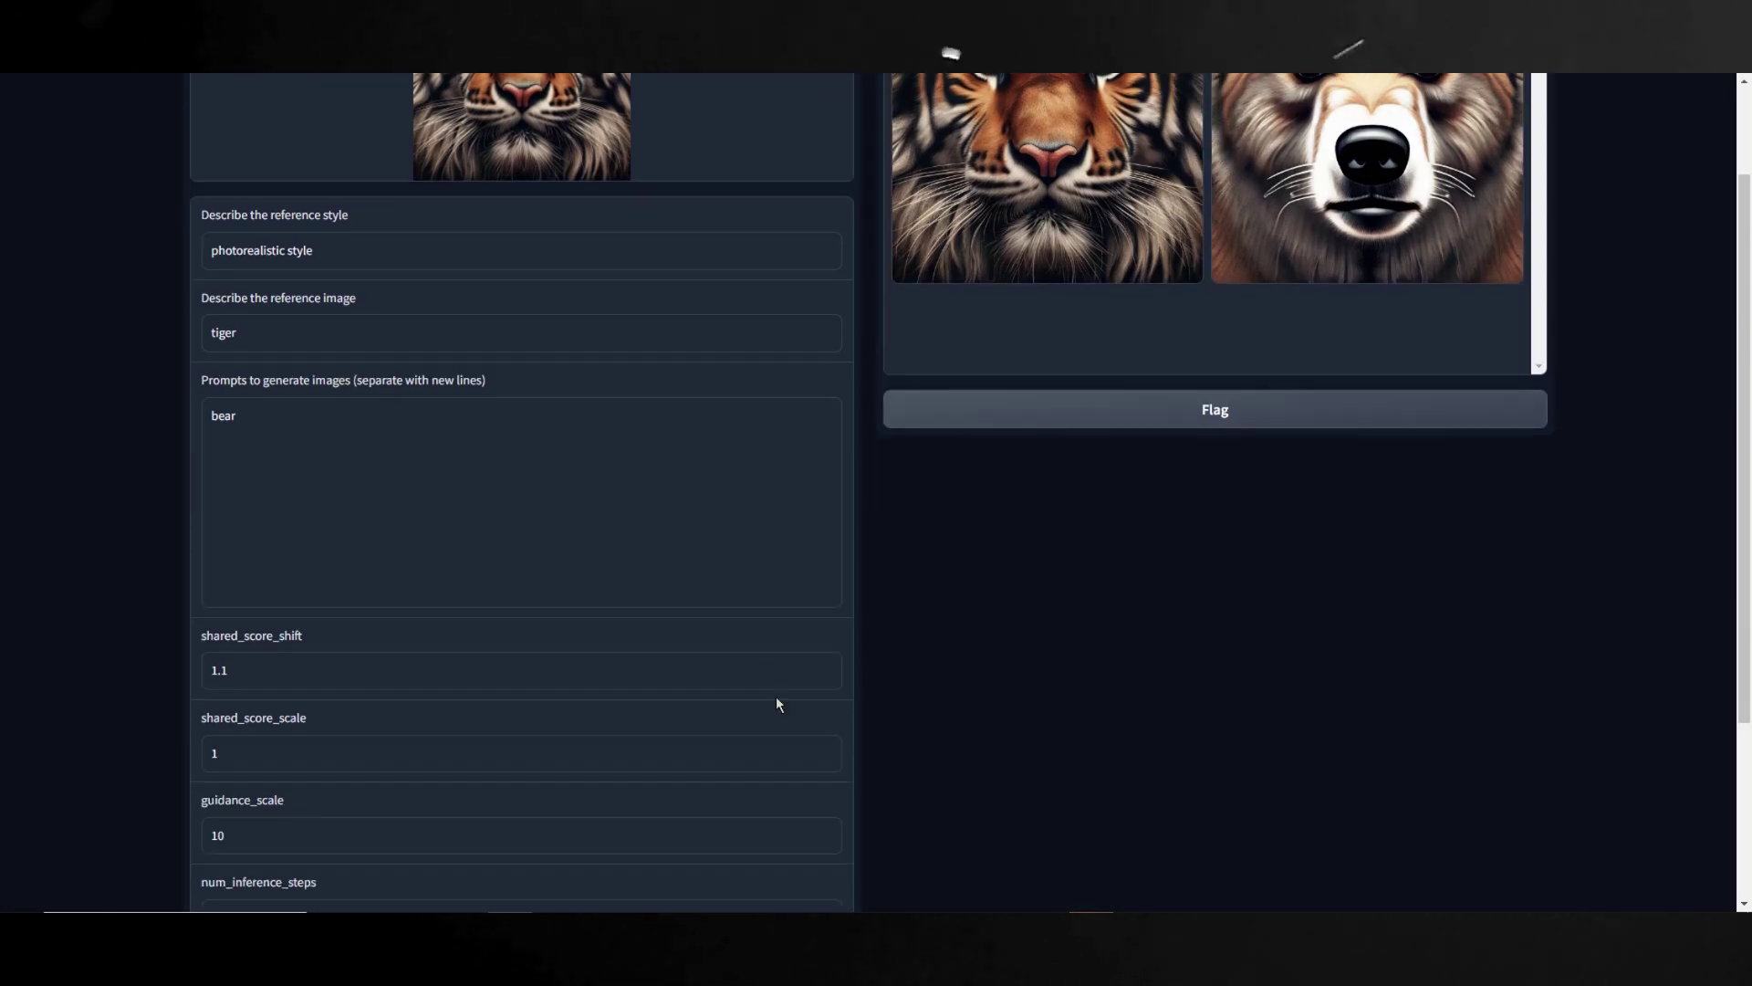
{"action": "scroll", "coordinate": [749, 725], "scroll_direction": "down", "scroll_amount": 1}
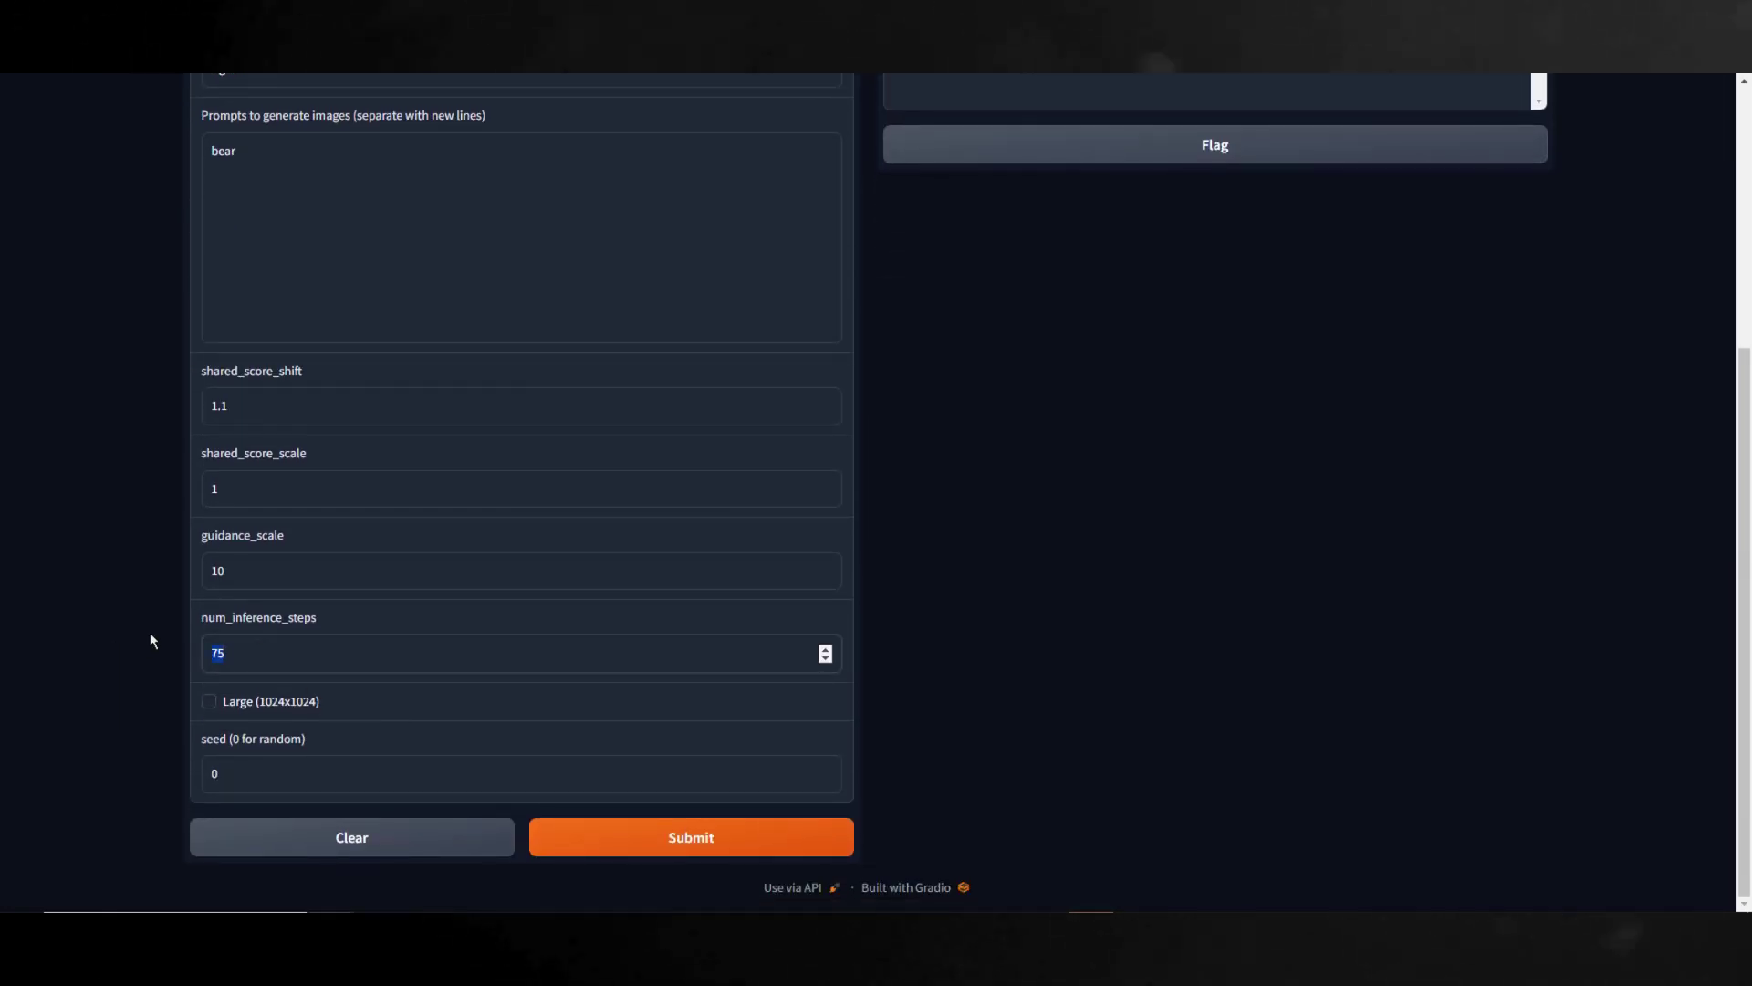
{"action": "type", "text": "150"}
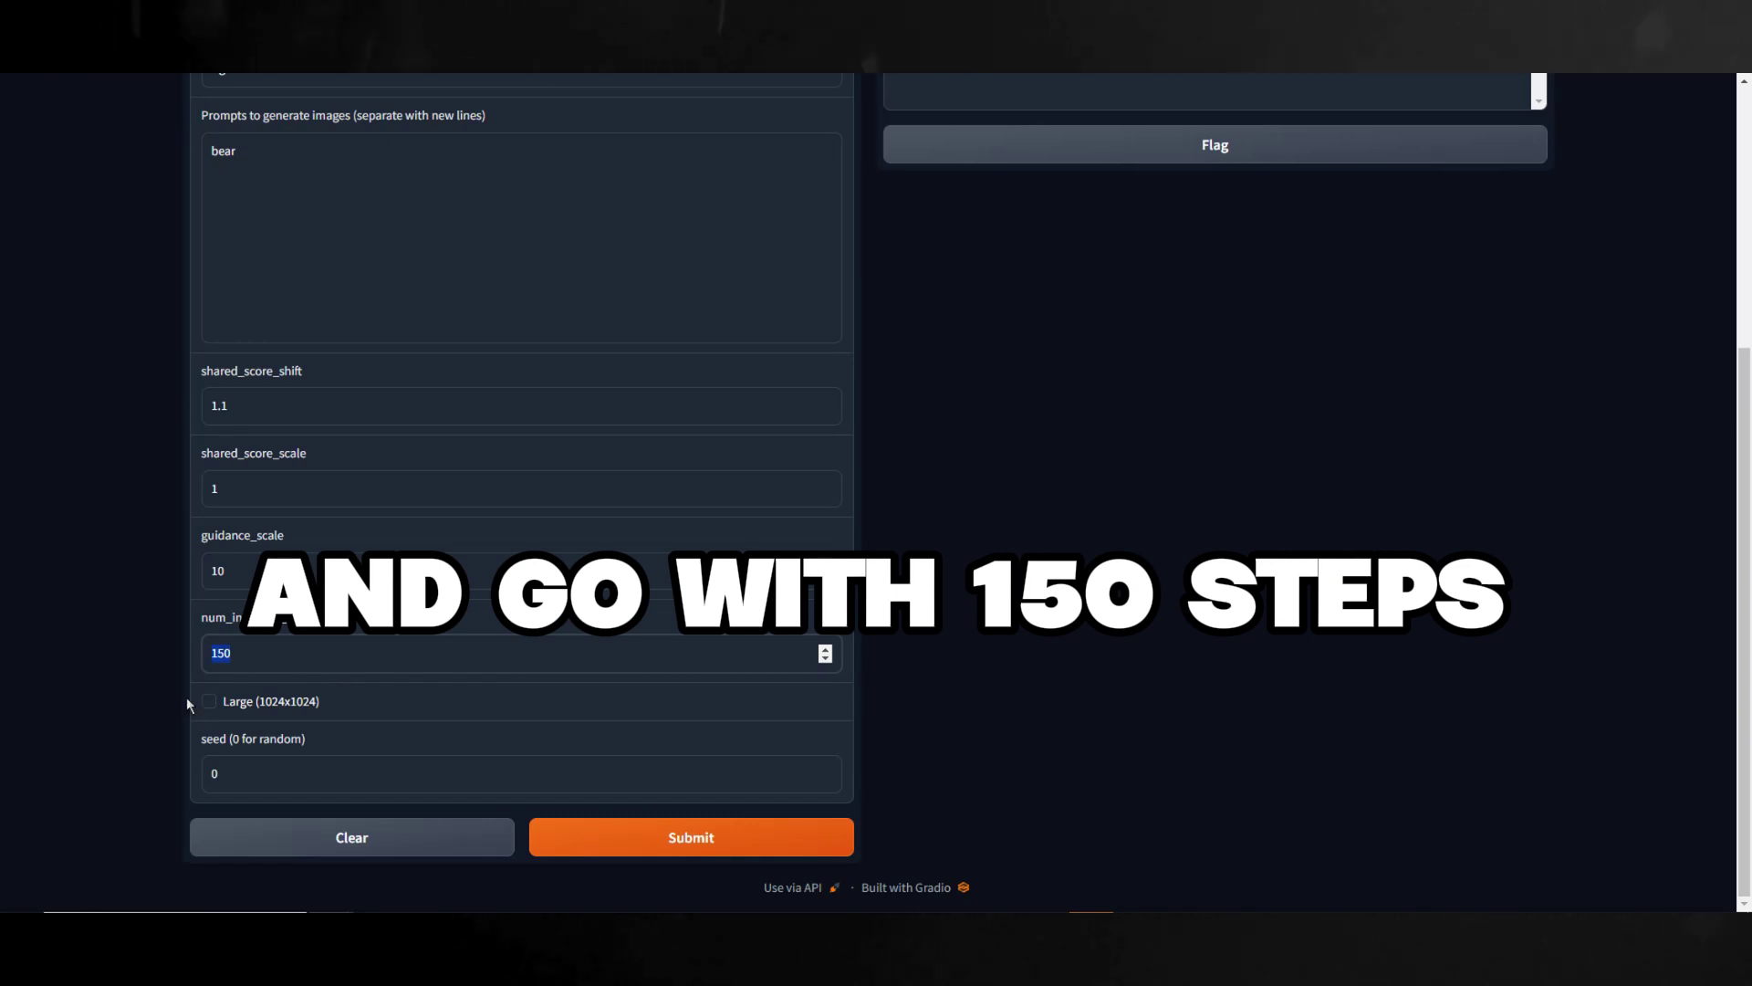
{"action": "left_click", "coordinate": [682, 840]}
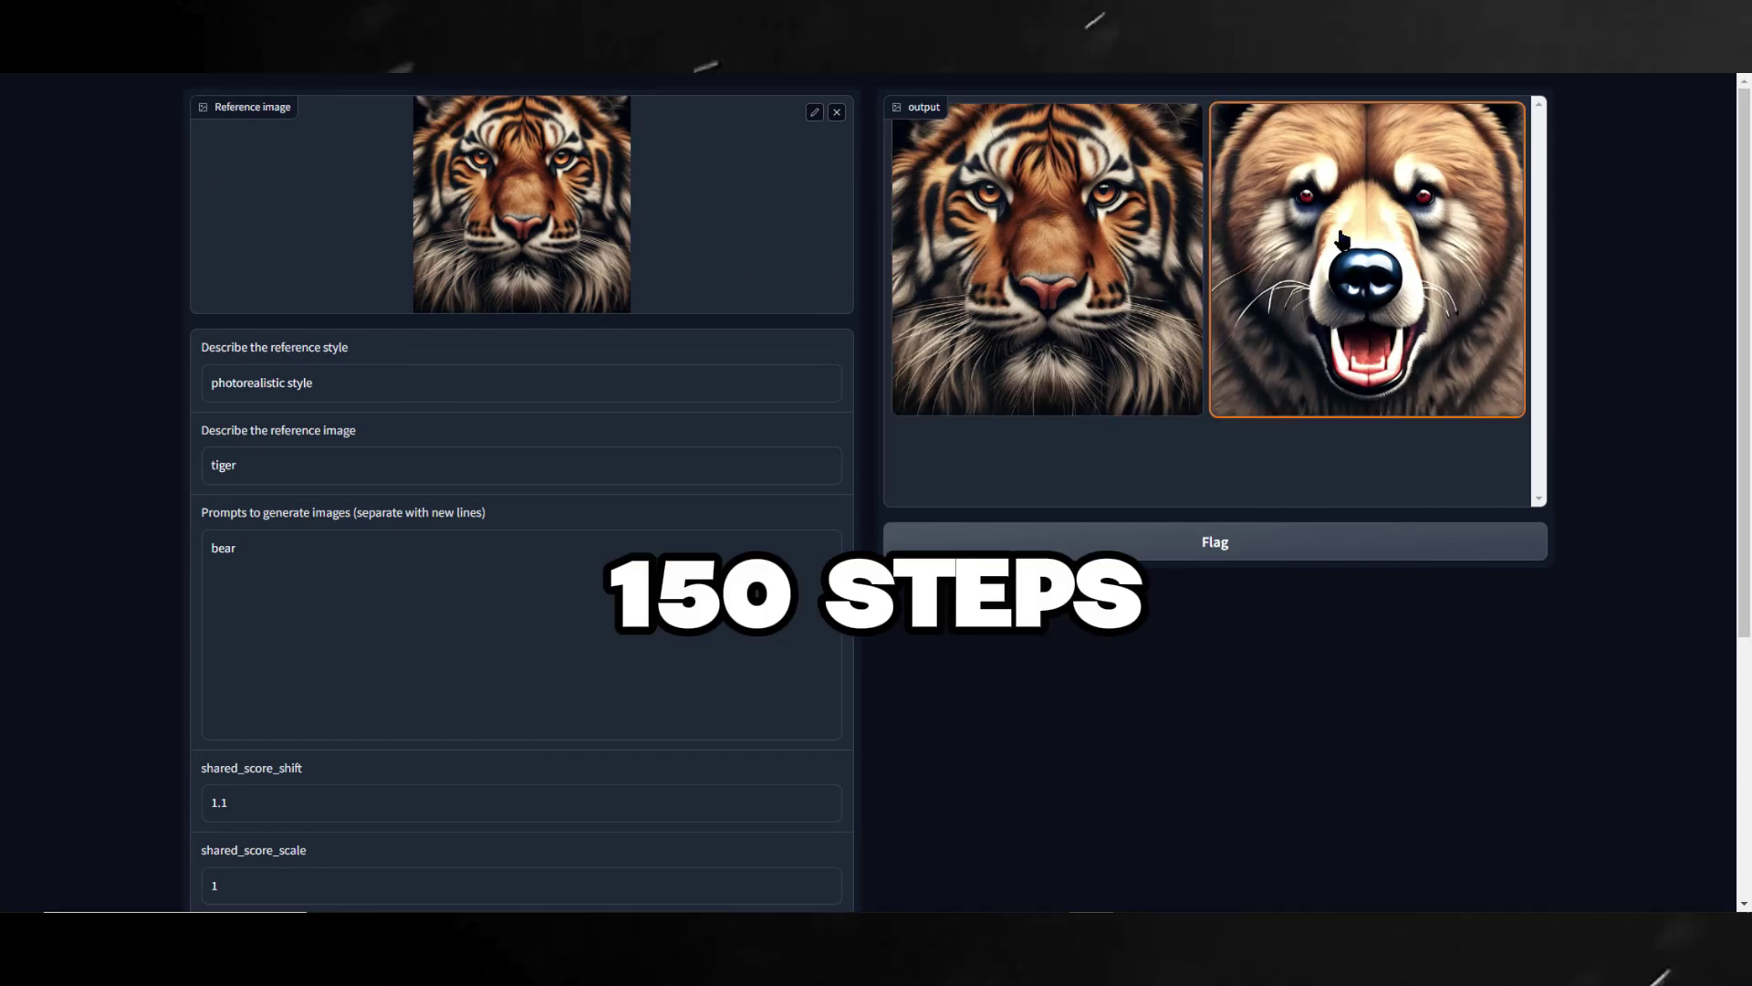
Step: Enlarge the 150-step bear and flip between it and the tiger reference output
{"action": "left_click", "coordinate": [1260, 392]}
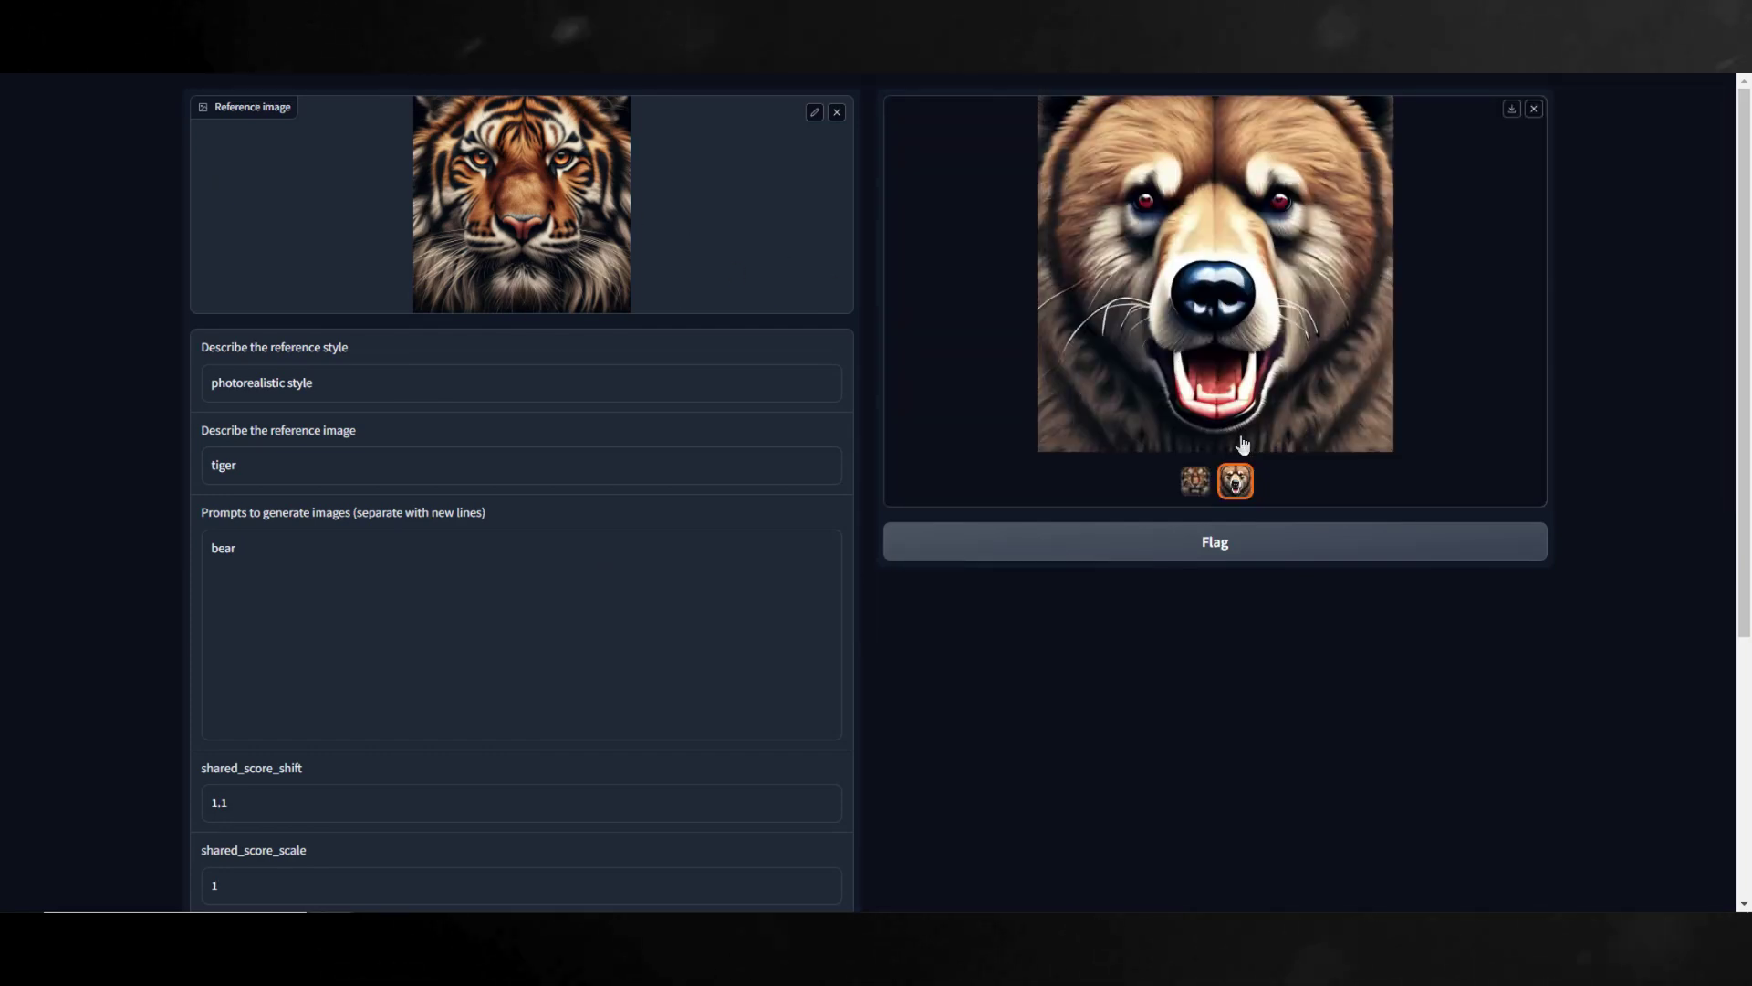
{"action": "left_click", "coordinate": [1248, 390]}
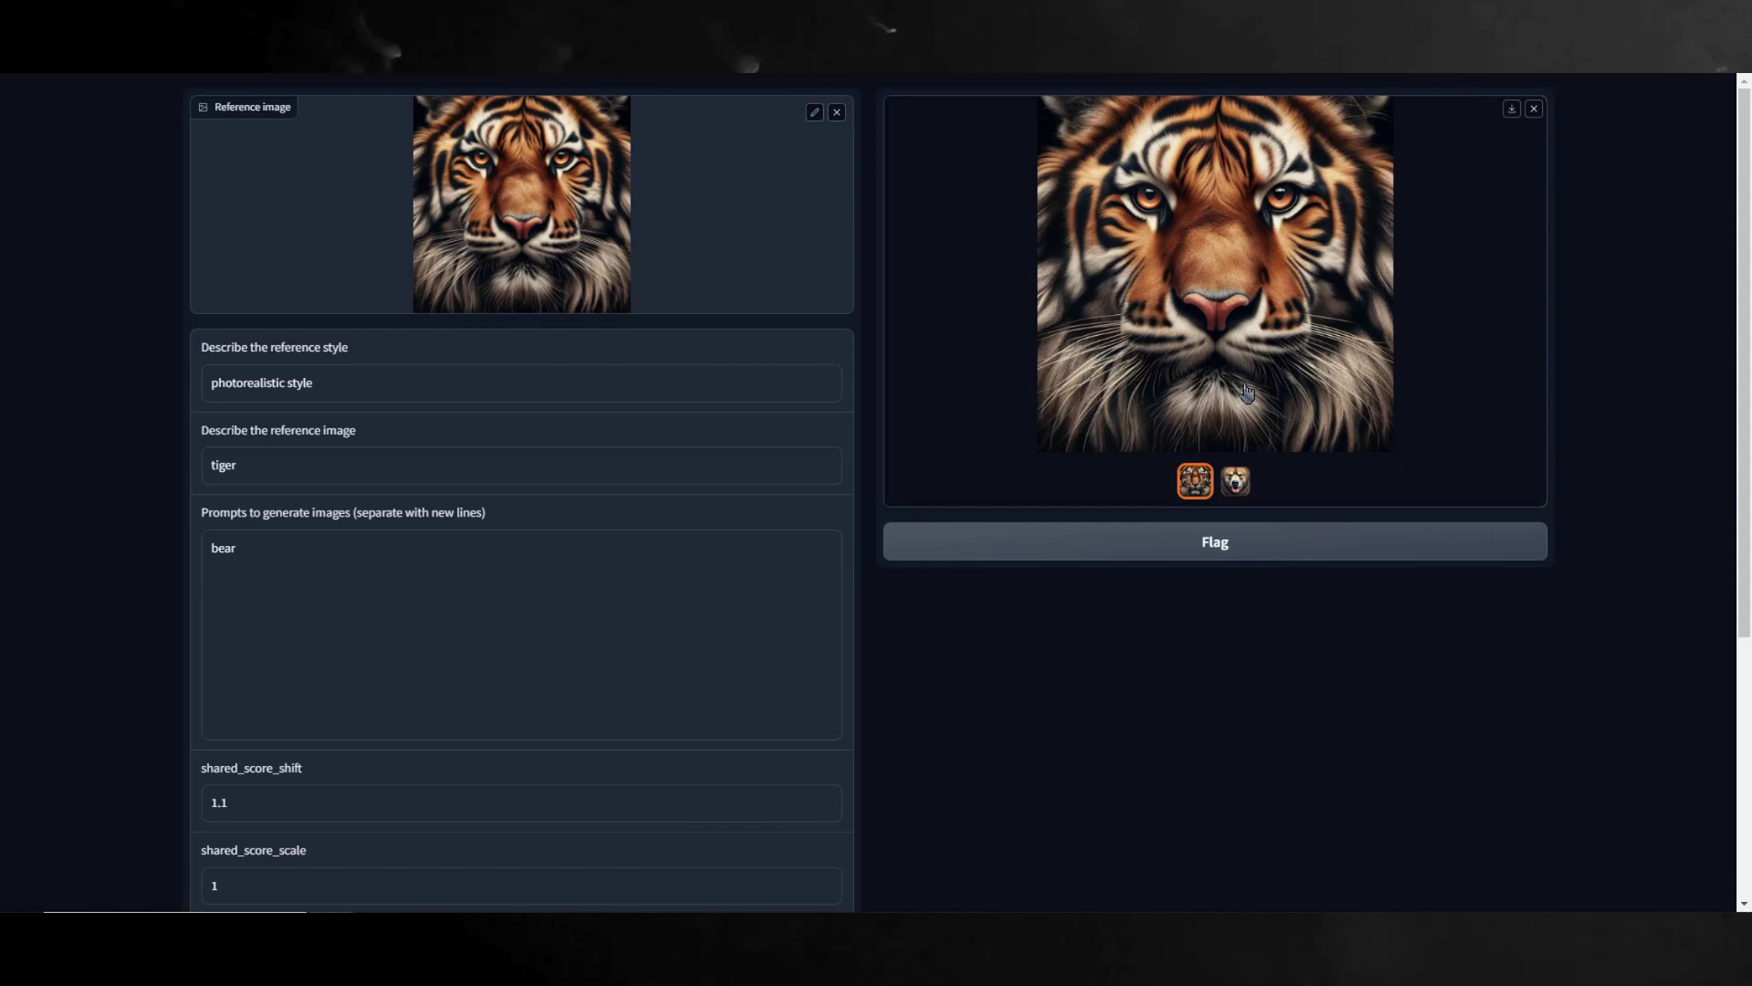
{"action": "left_click", "coordinate": [1282, 391]}
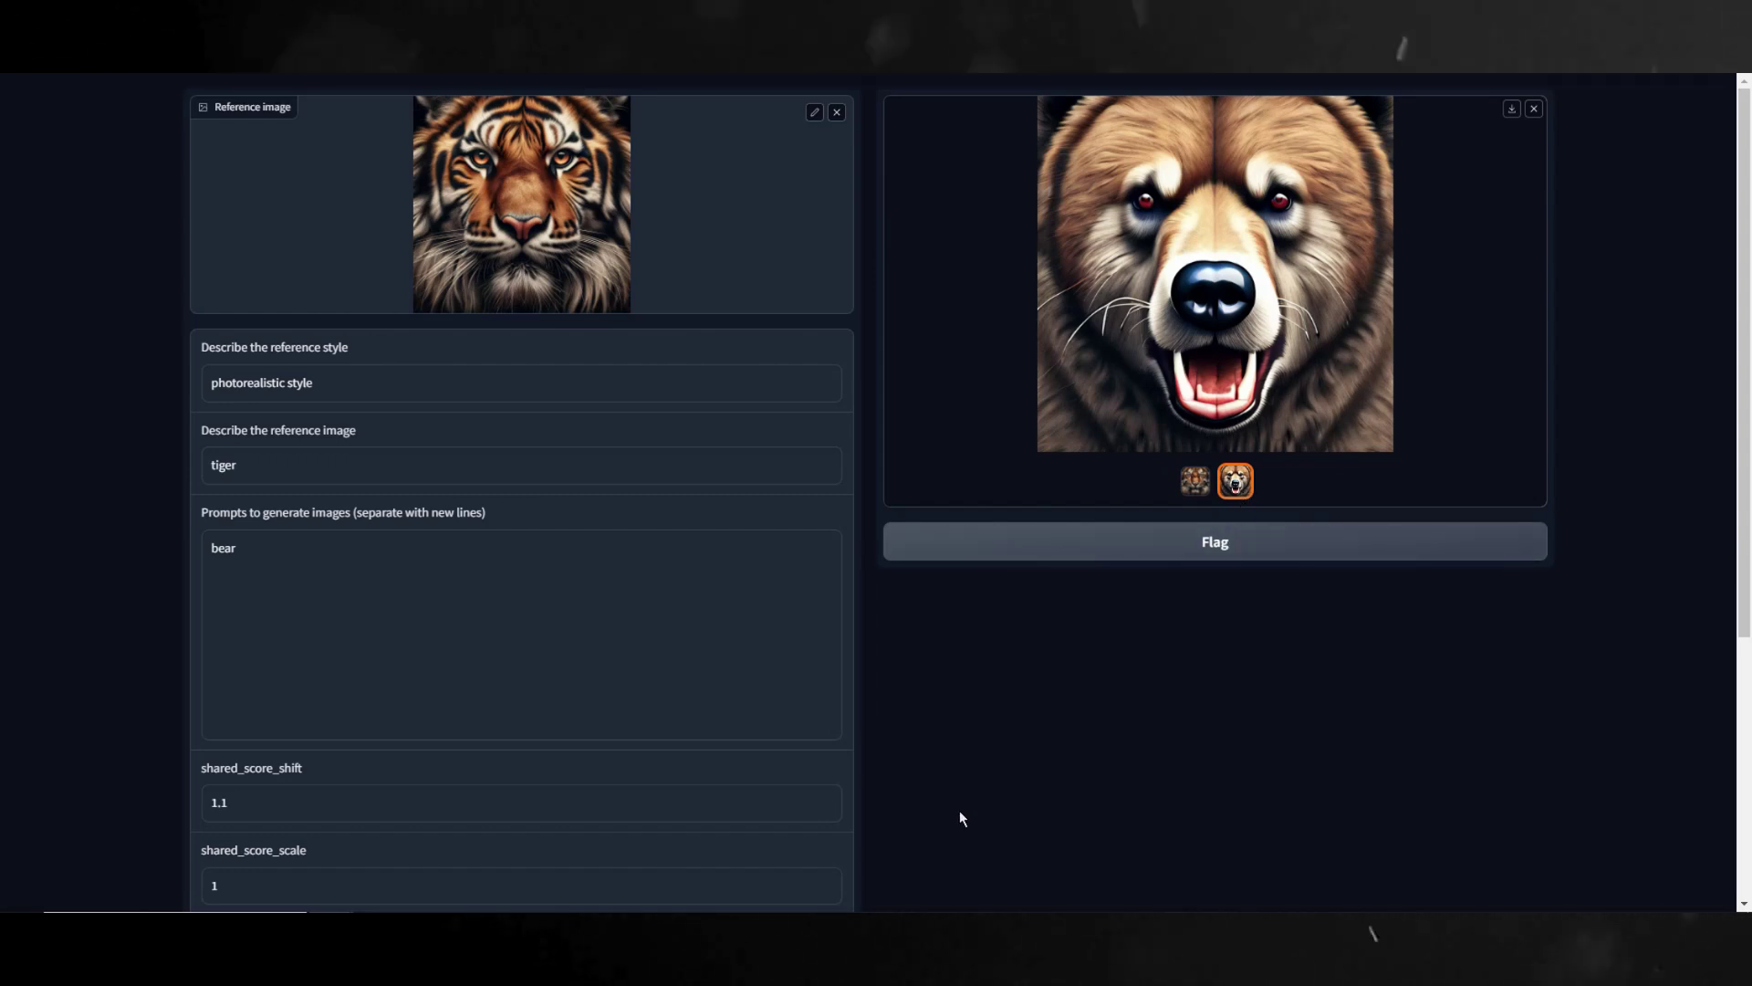
{"action": "left_click", "coordinate": [1212, 294]}
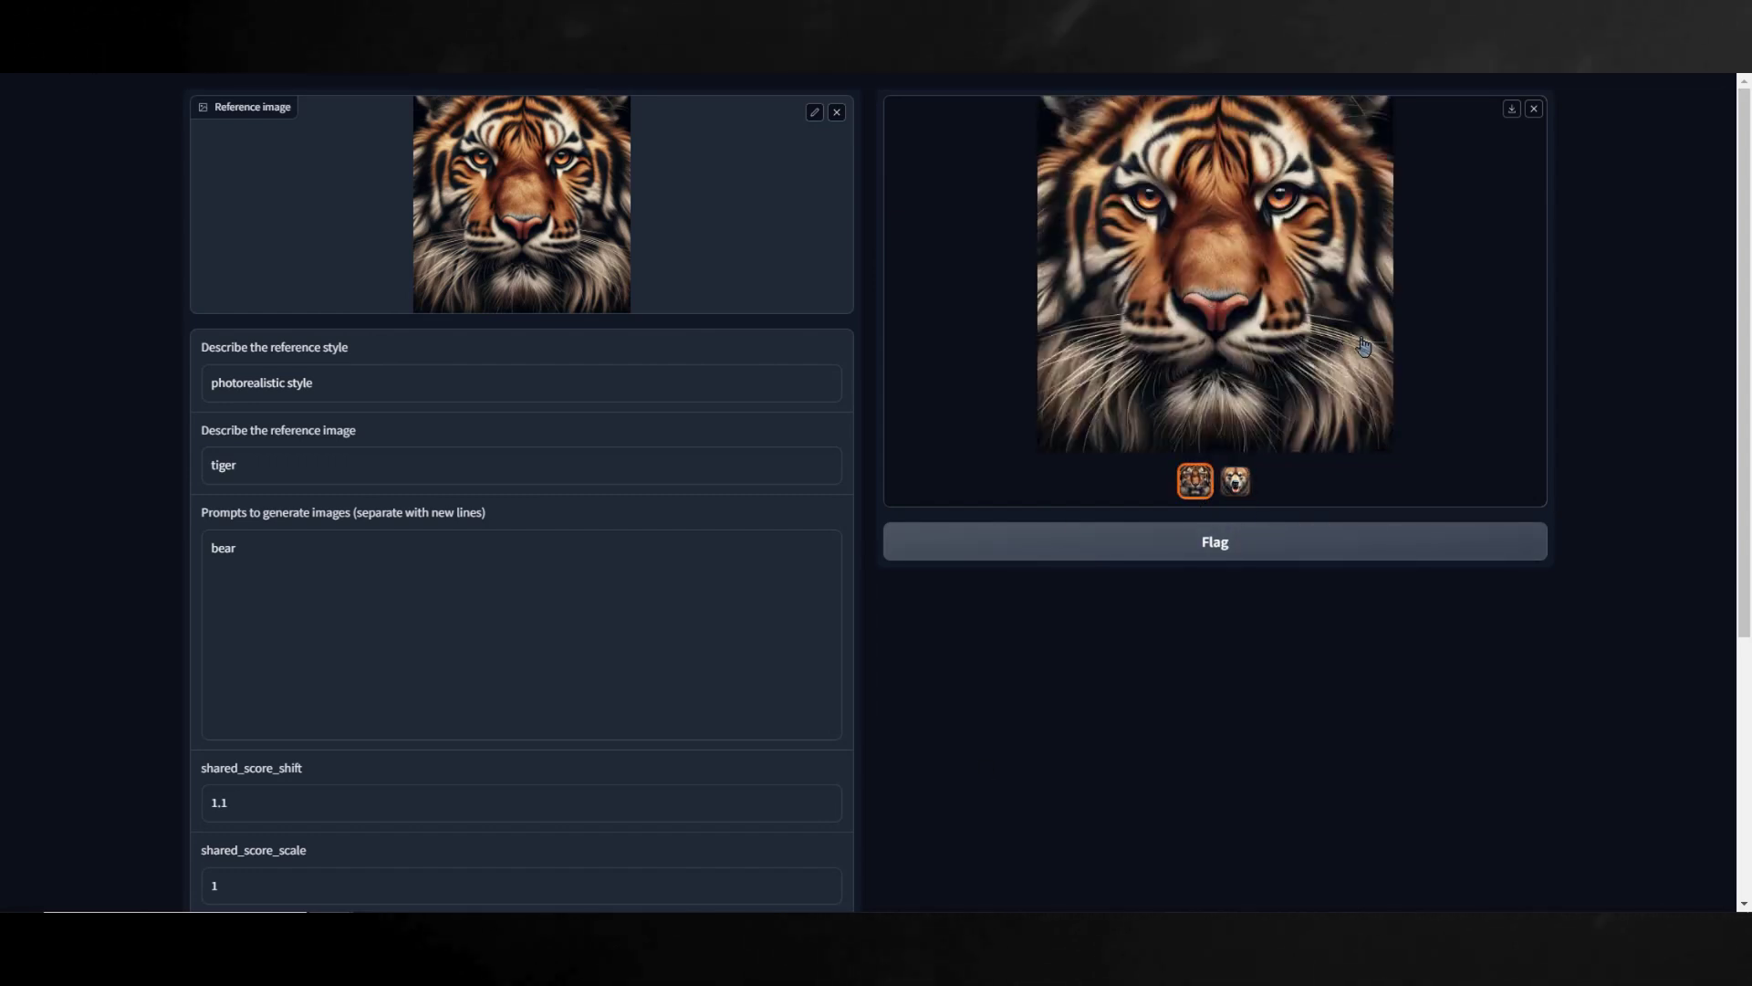
Step: Browse the enlarged gallery results: bear, cyborg cat, cyborg dog and robot reference
{"action": "left_click", "coordinate": [1363, 345]}
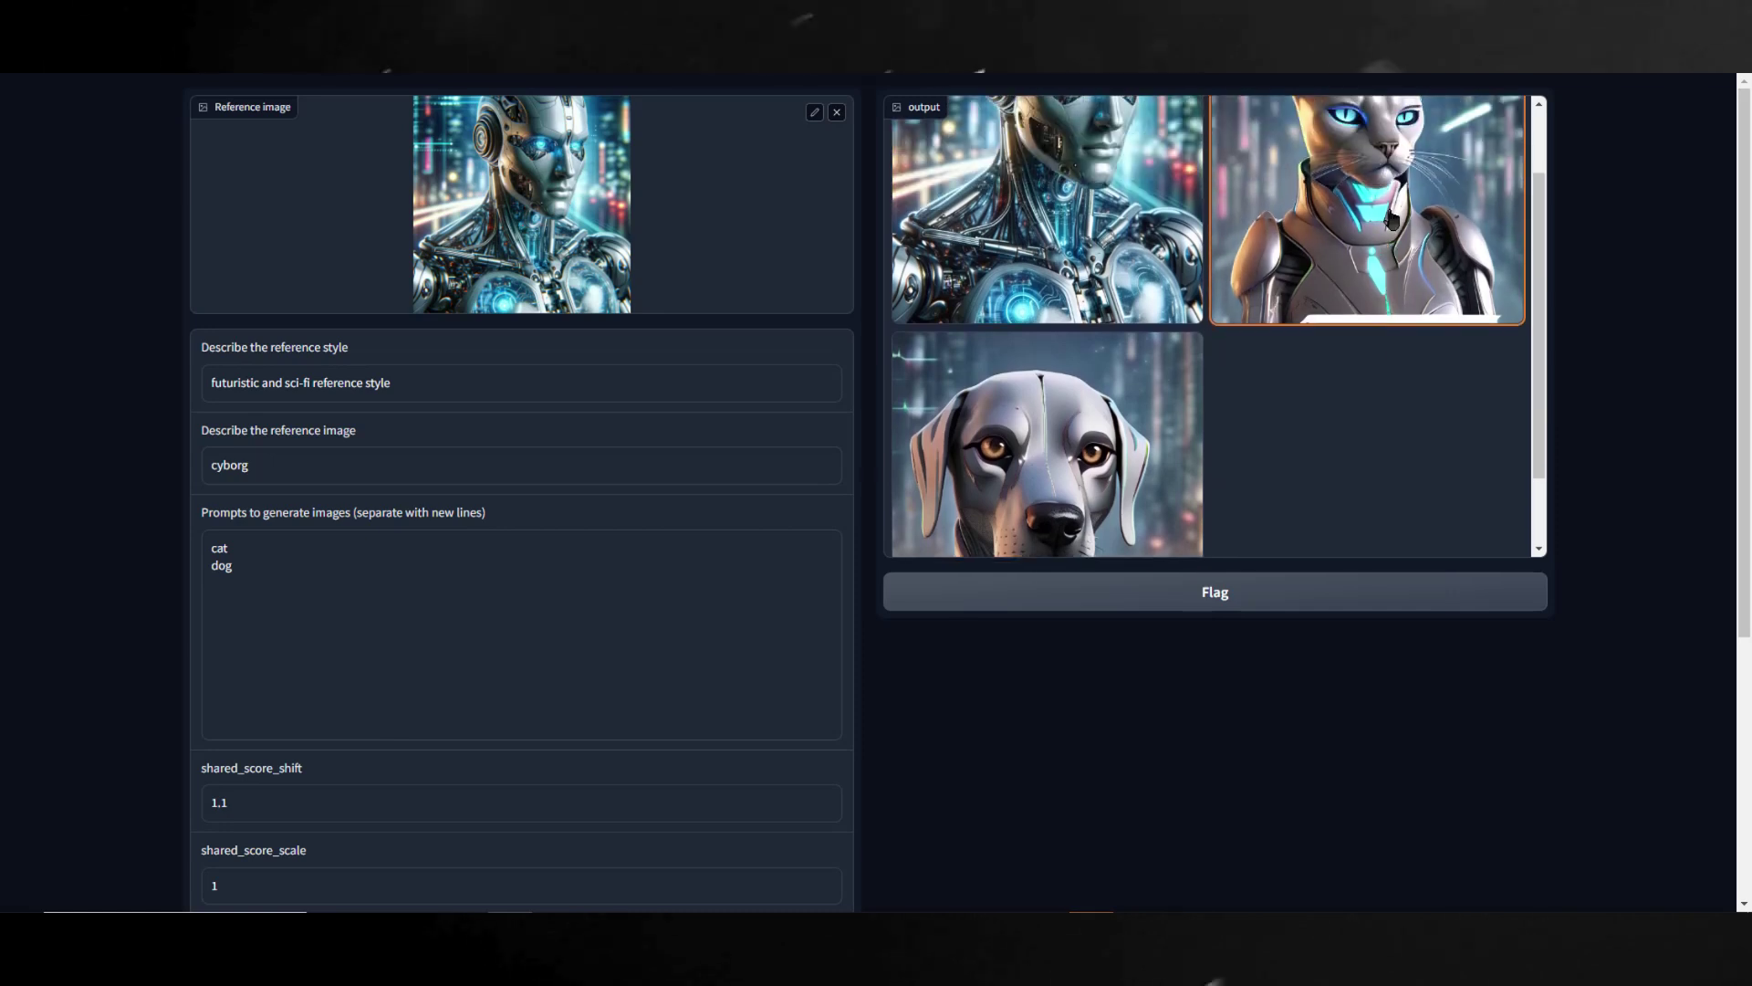
{"action": "left_click", "coordinate": [1396, 293]}
{"action": "left_click", "coordinate": [1258, 534]}
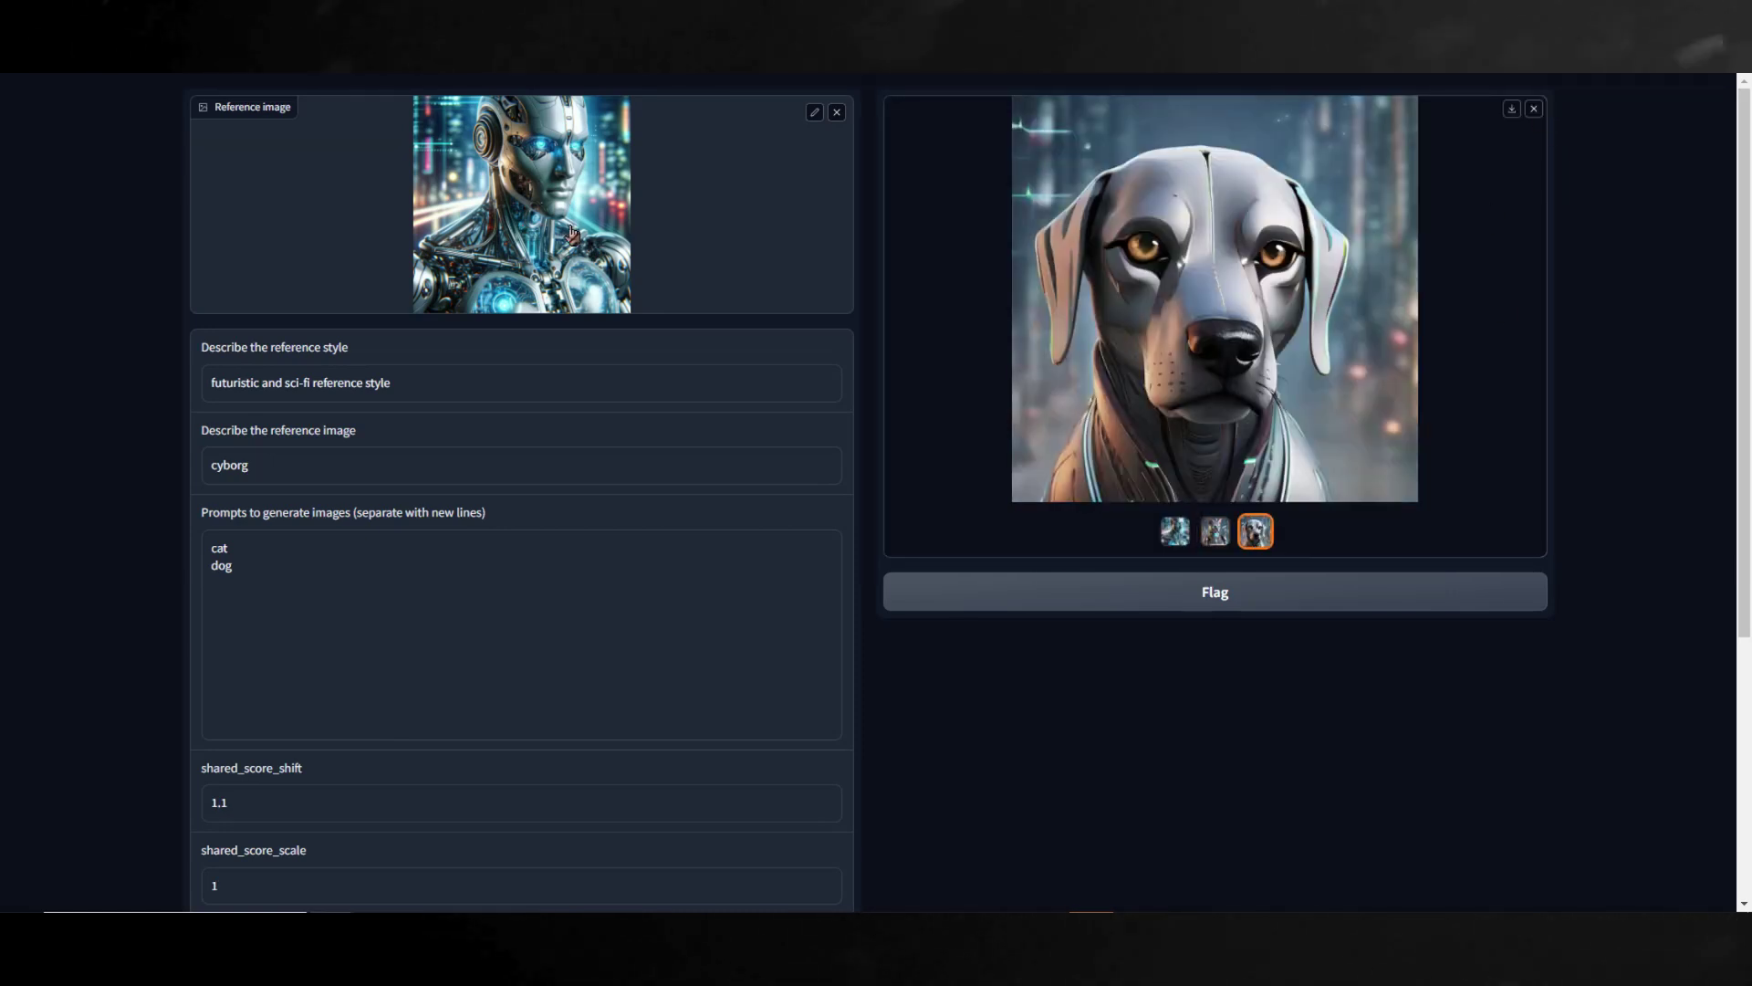
{"action": "left_click", "coordinate": [1189, 535]}
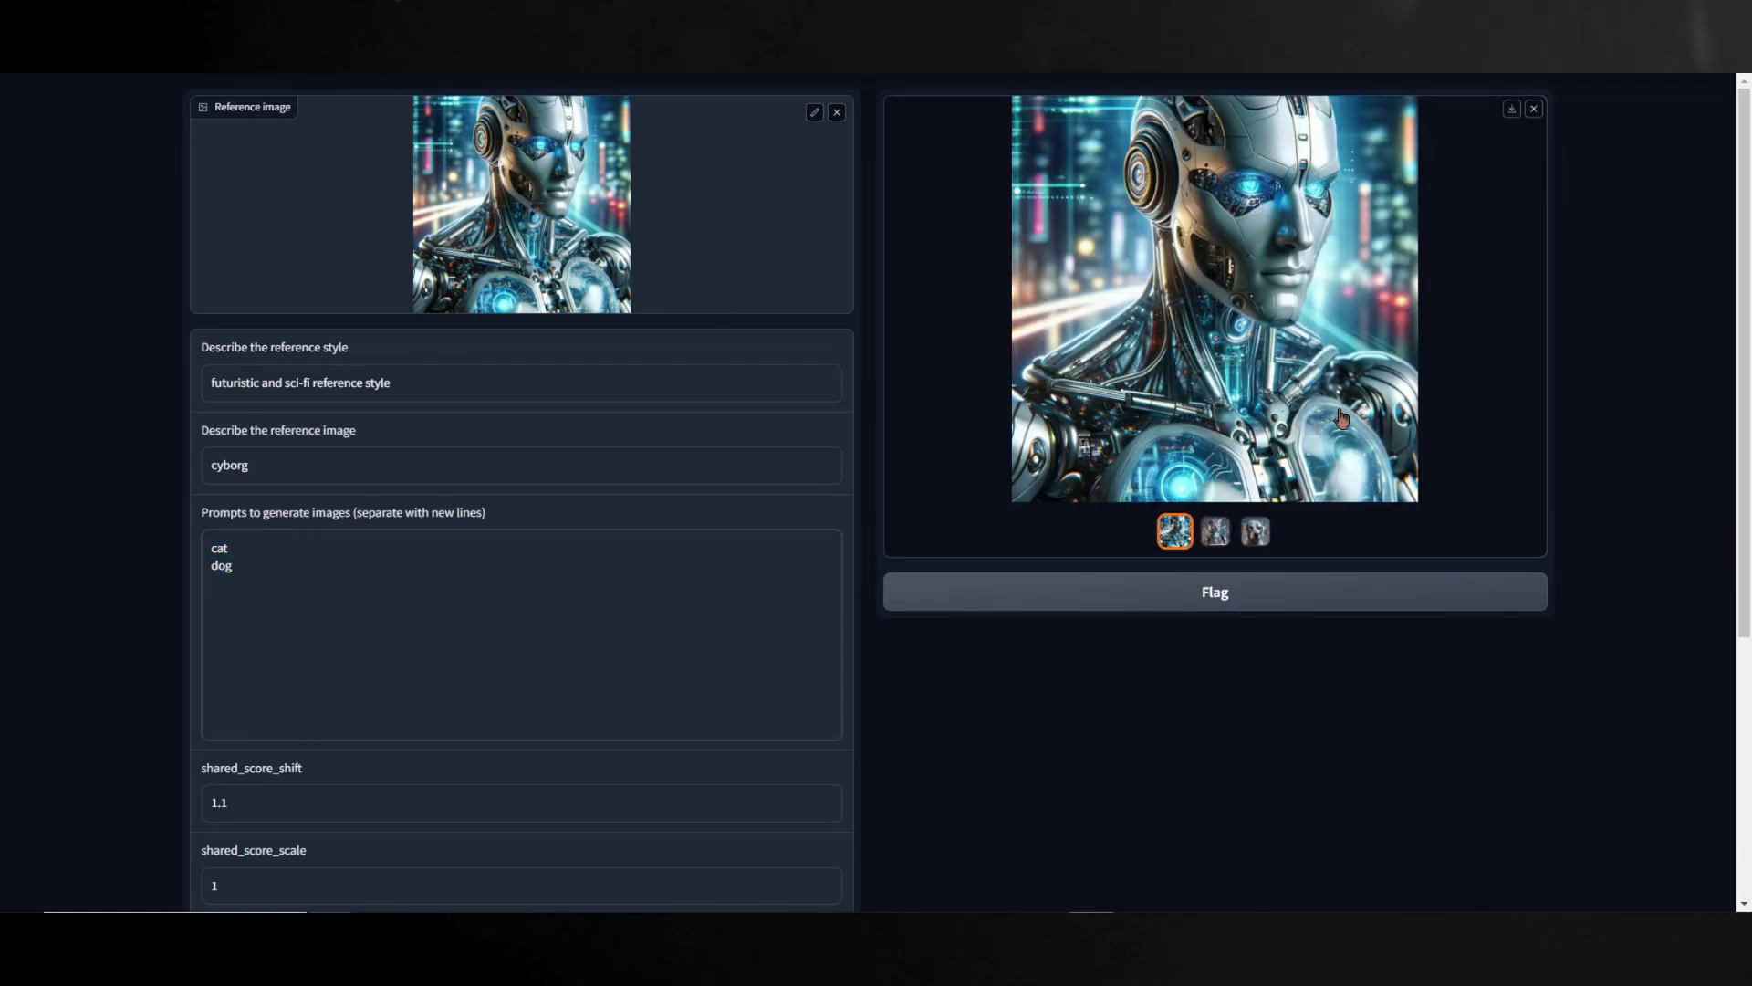
{"action": "left_click", "coordinate": [1209, 537]}
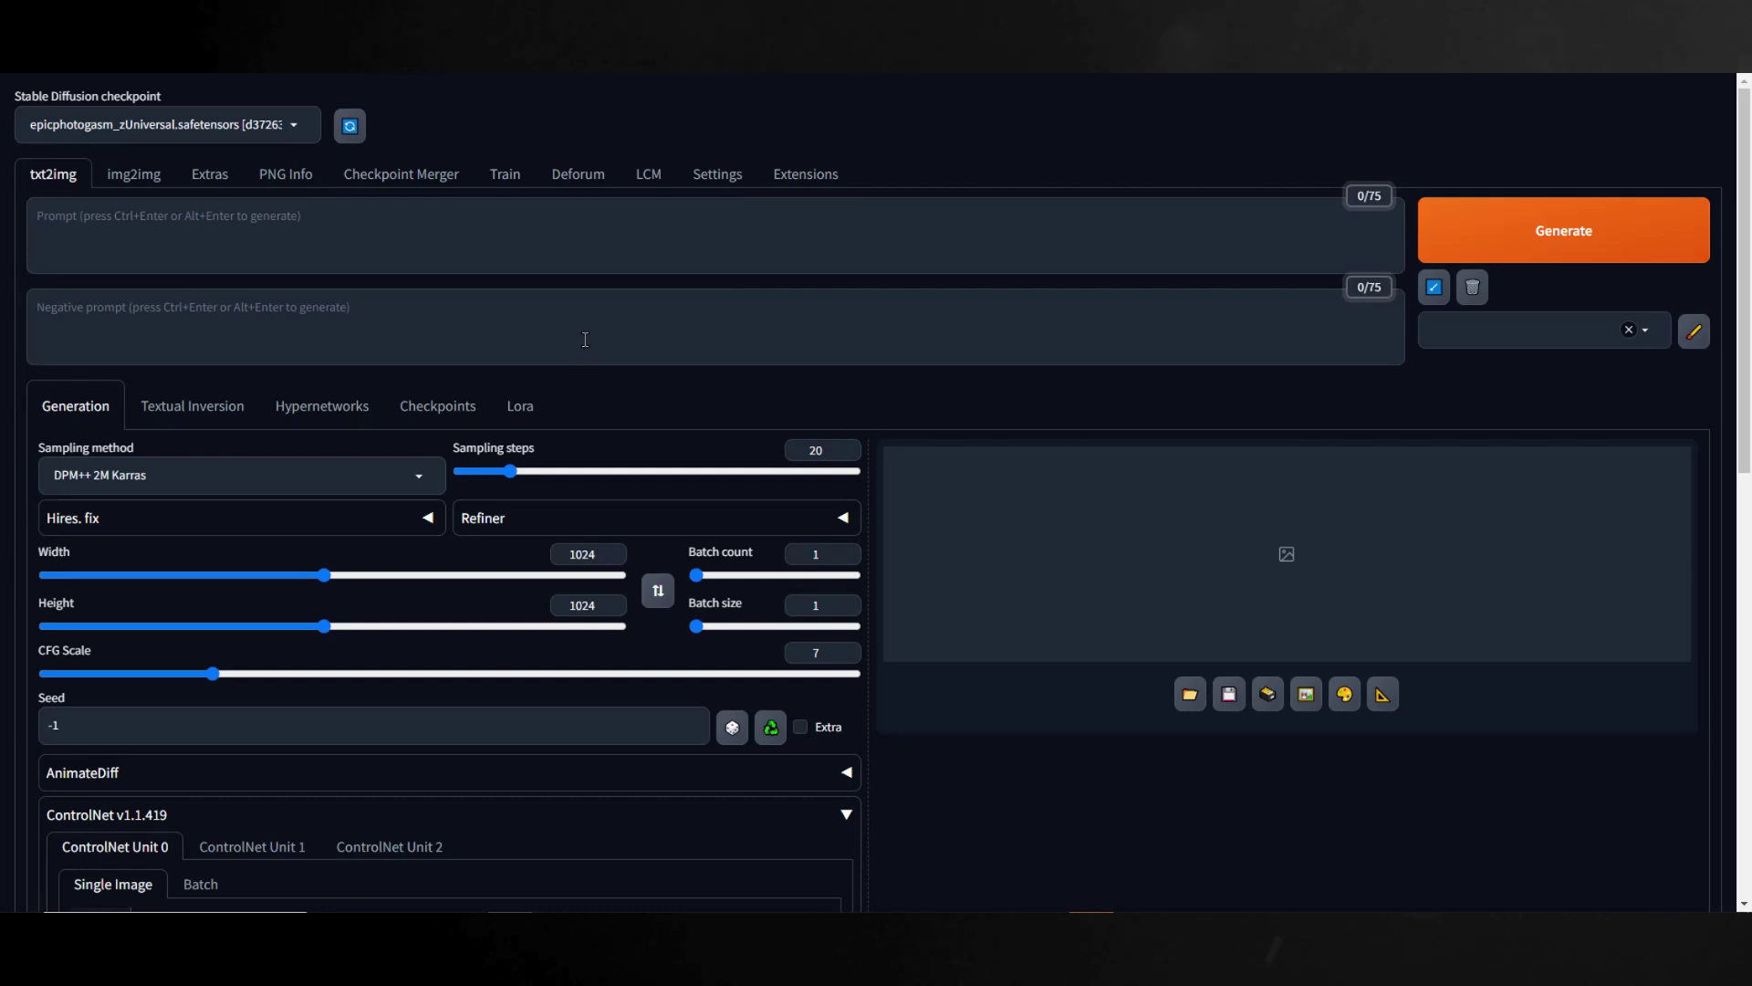
Step: Enable ControlNet Unit 0 with IP-Adapter control type and generate the 'cat' image
{"action": "scroll", "coordinate": [776, 571], "scroll_direction": "down", "scroll_amount": 3}
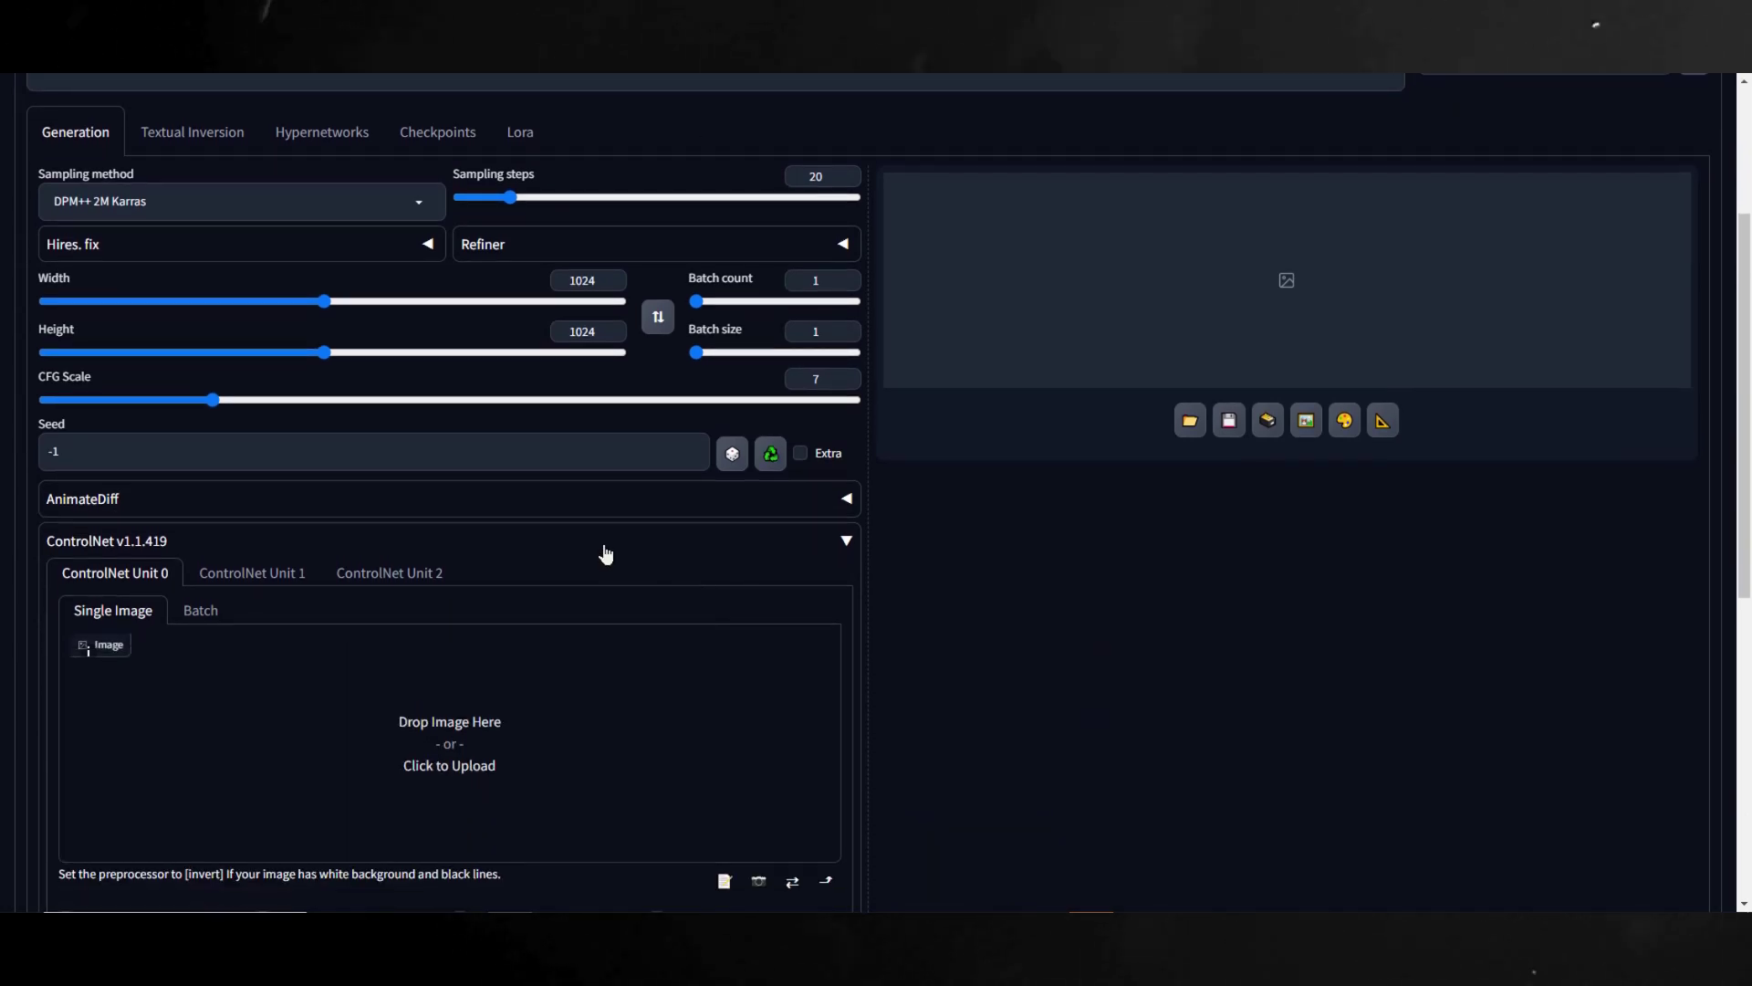
{"action": "scroll", "coordinate": [457, 584], "scroll_direction": "up", "scroll_amount": 2}
{"action": "scroll", "coordinate": [465, 534], "scroll_direction": "up", "scroll_amount": 1}
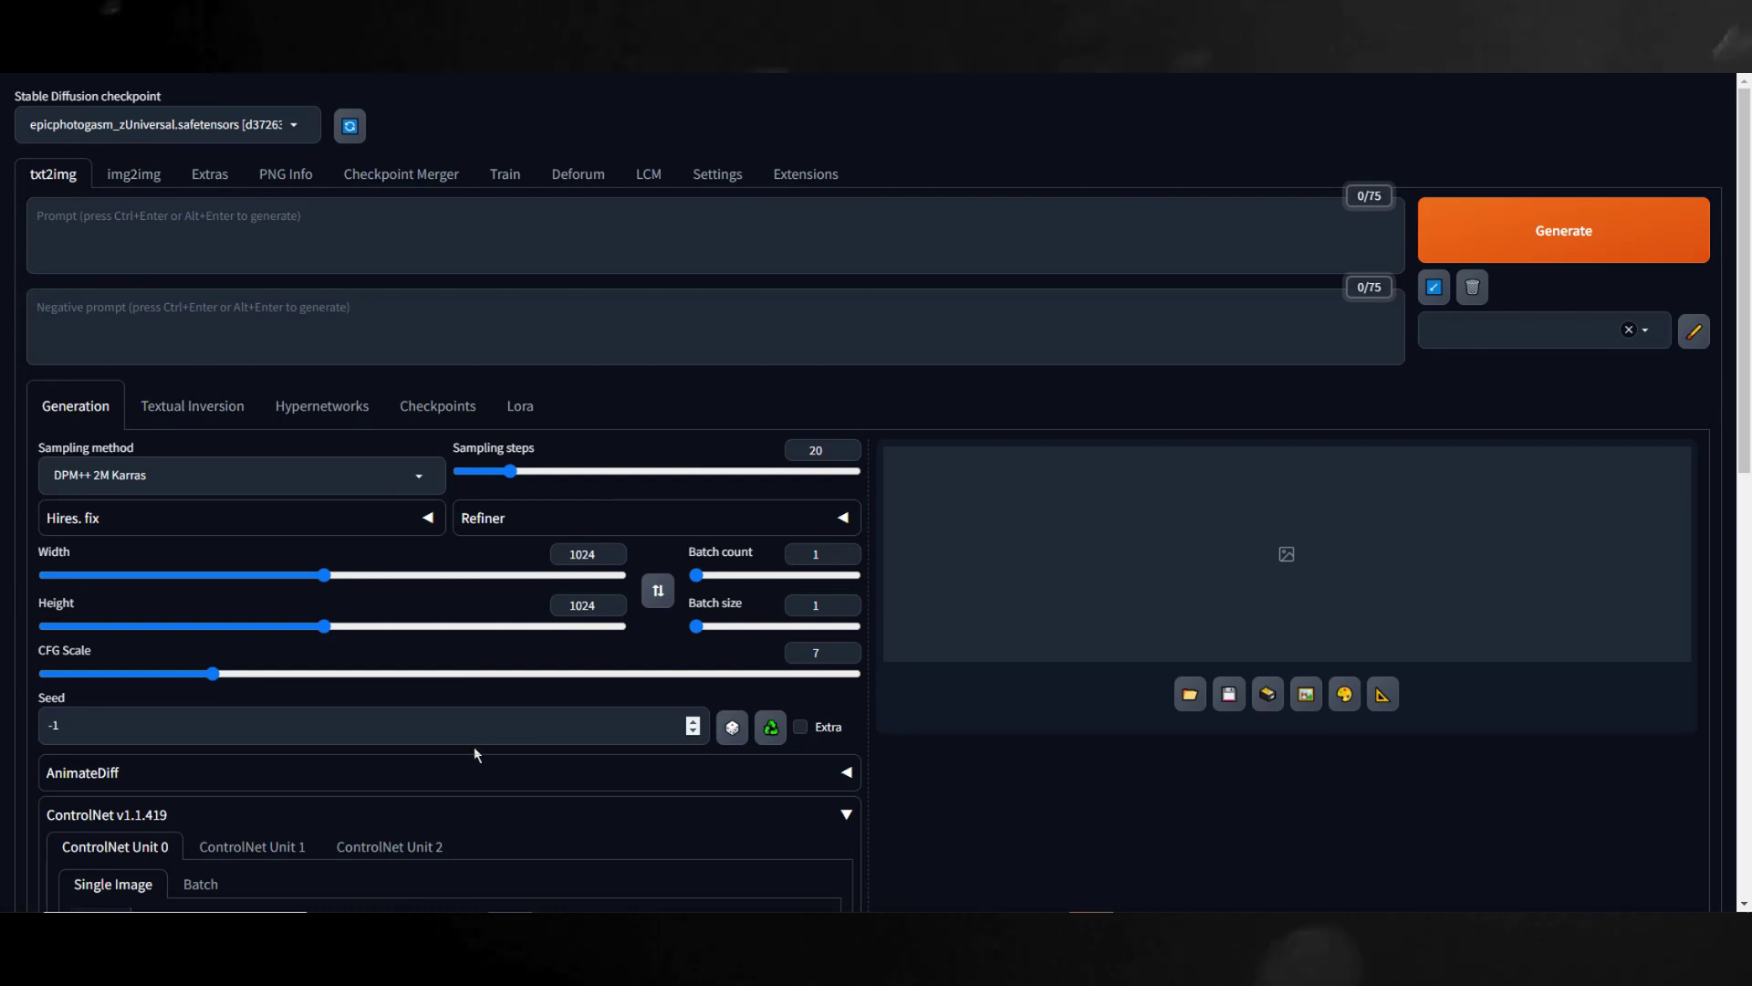
{"action": "scroll", "coordinate": [477, 755], "scroll_direction": "down", "scroll_amount": 7}
{"action": "left_click", "coordinate": [66, 555]}
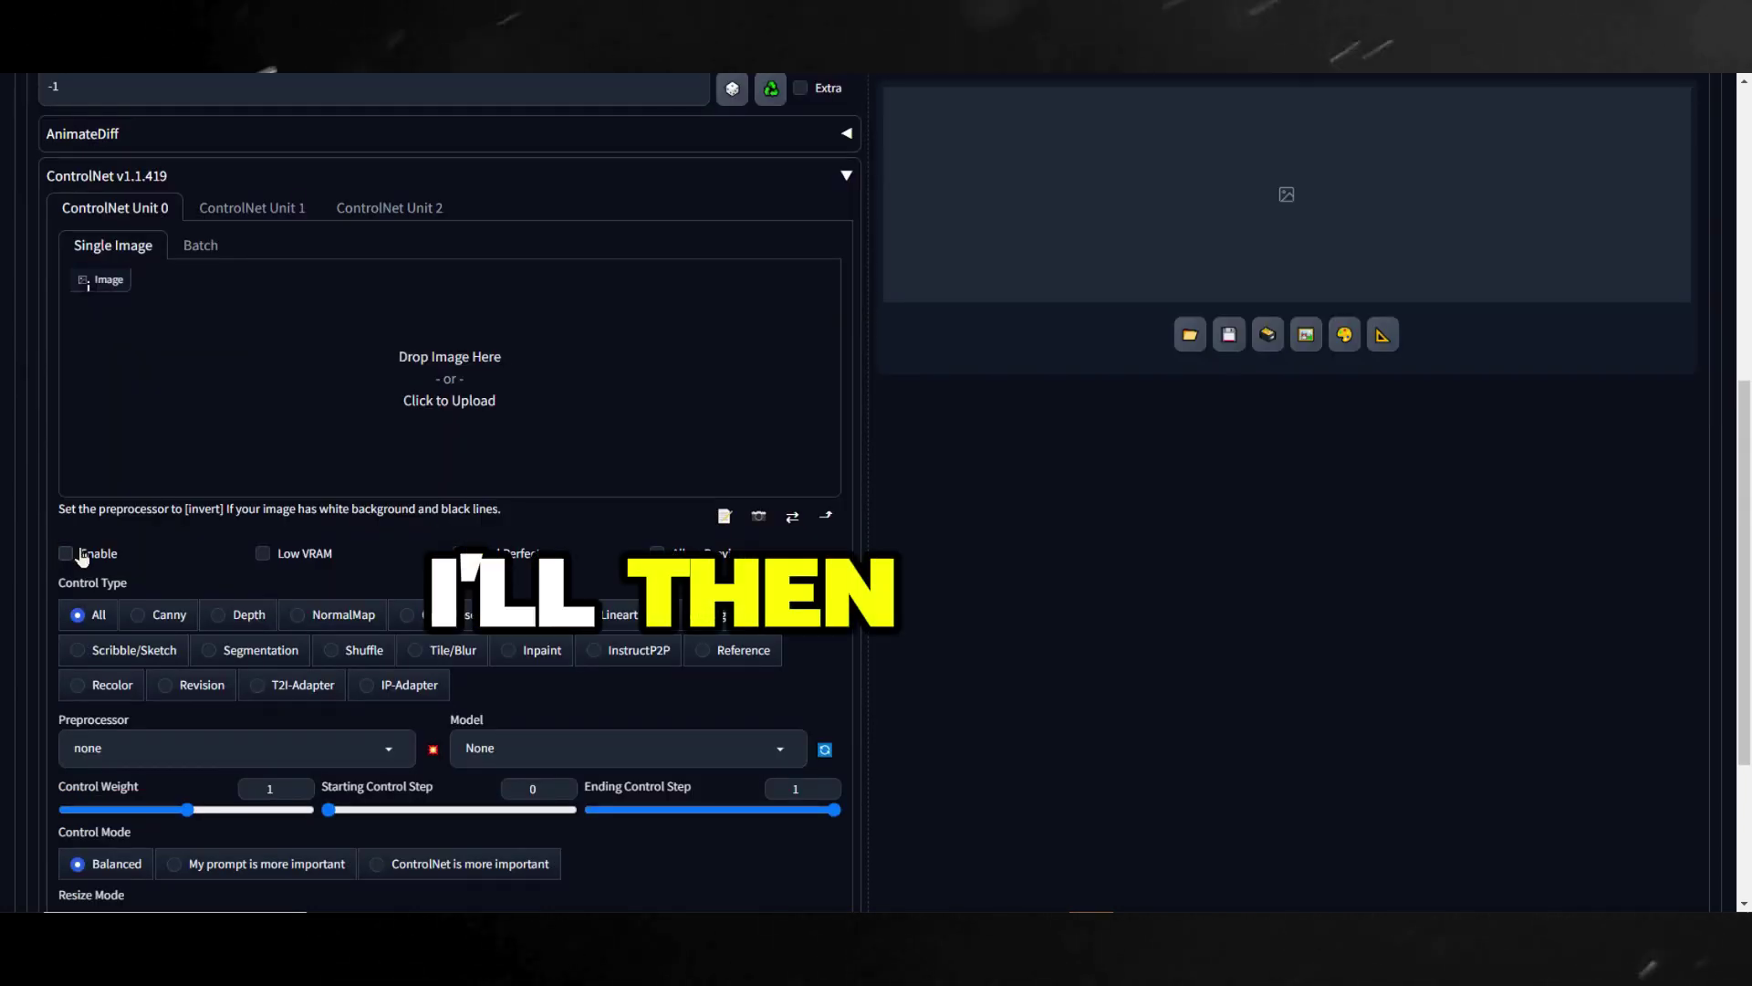
{"action": "left_click", "coordinate": [408, 686]}
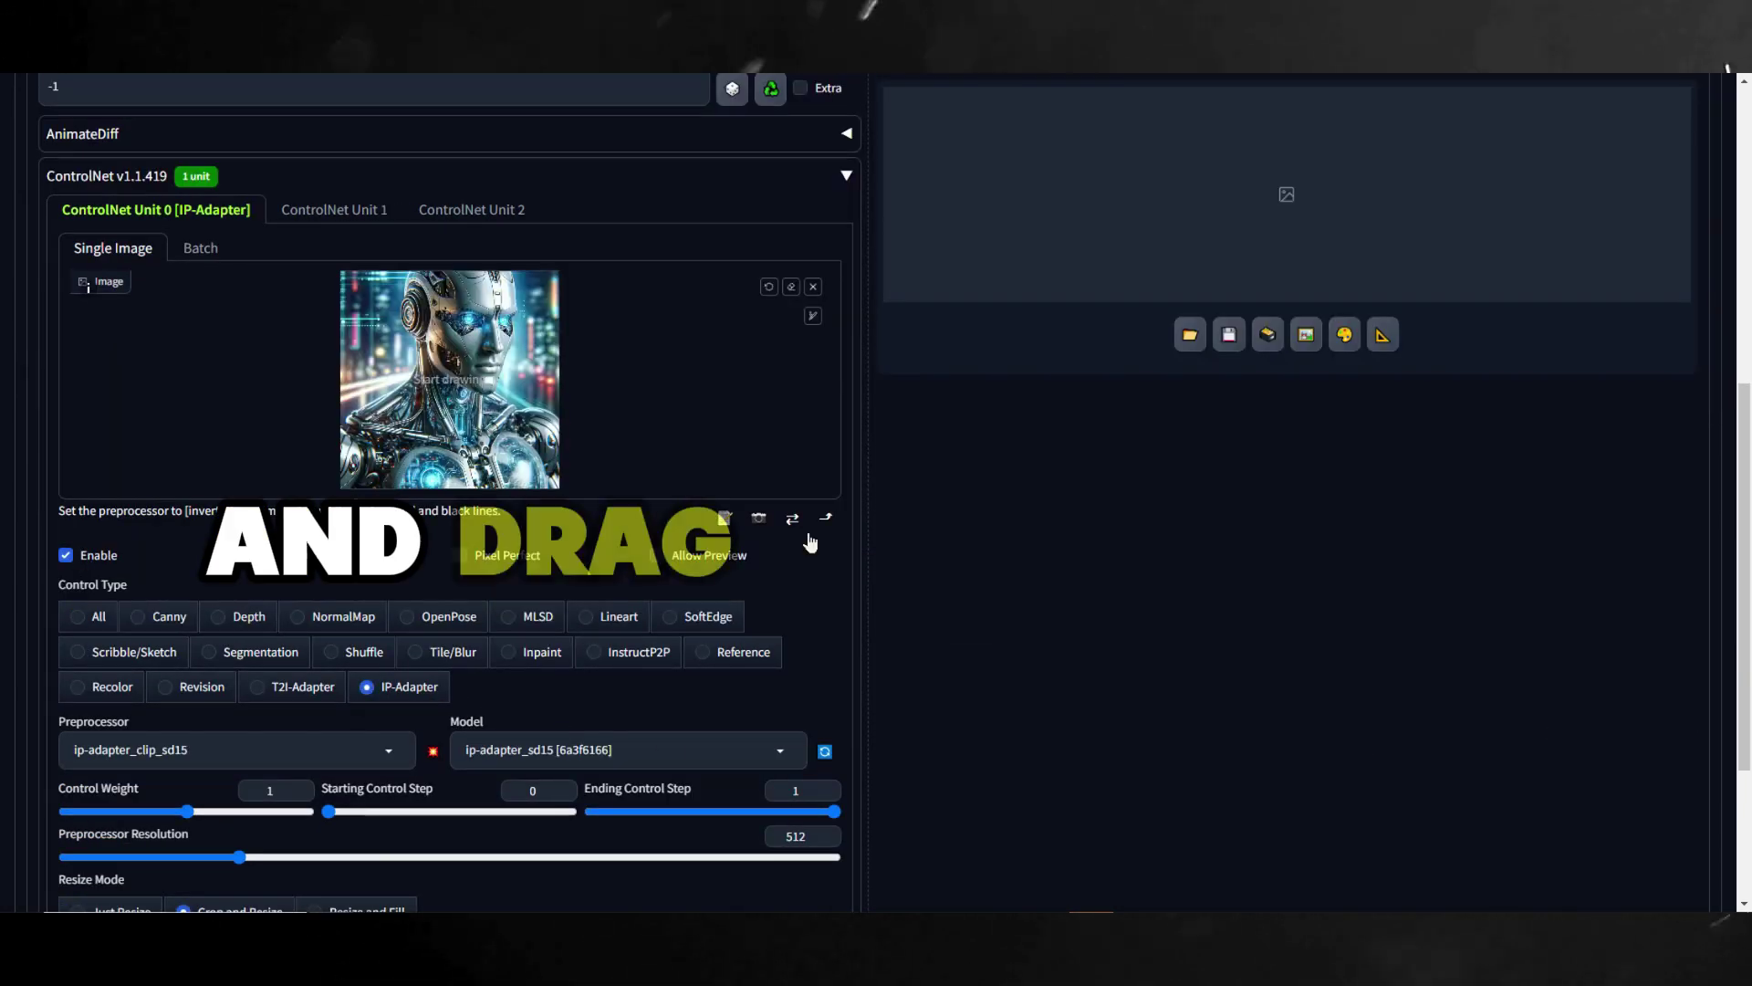
{"action": "scroll", "coordinate": [811, 543], "scroll_direction": "up", "scroll_amount": 7}
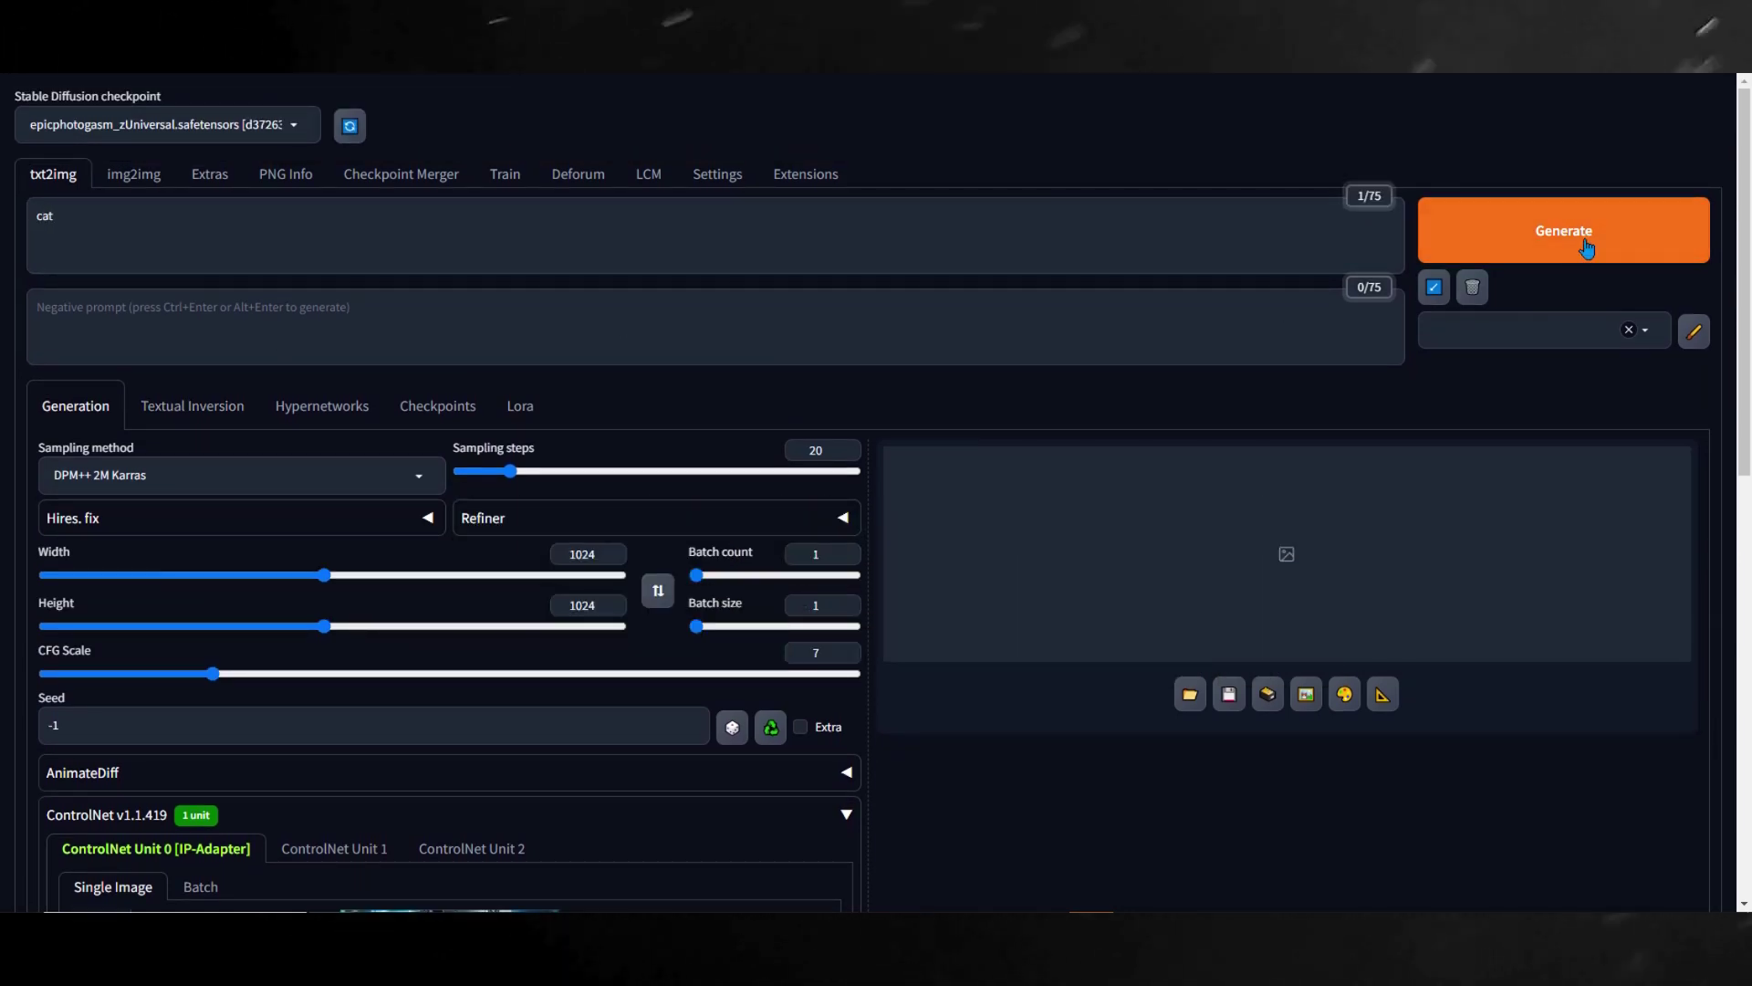
{"action": "left_click", "coordinate": [1584, 239]}
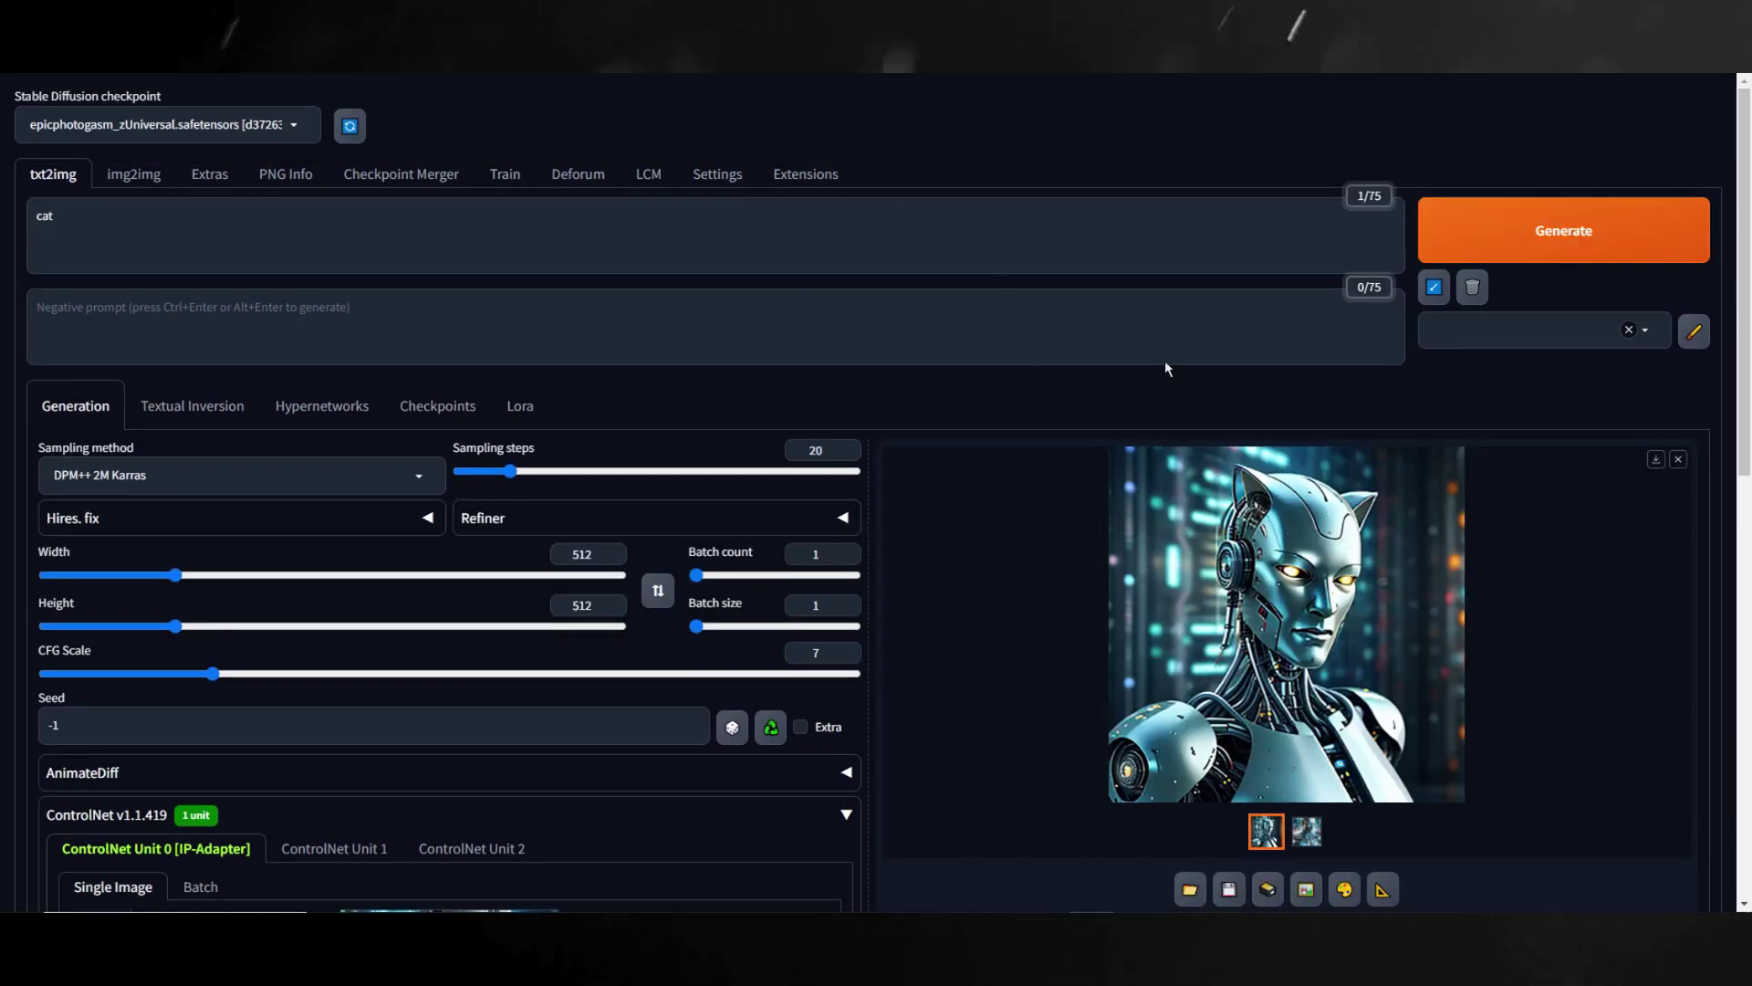
Step: Open the cyborg cat result full size, then close the lightbox
{"action": "left_click", "coordinate": [1302, 682]}
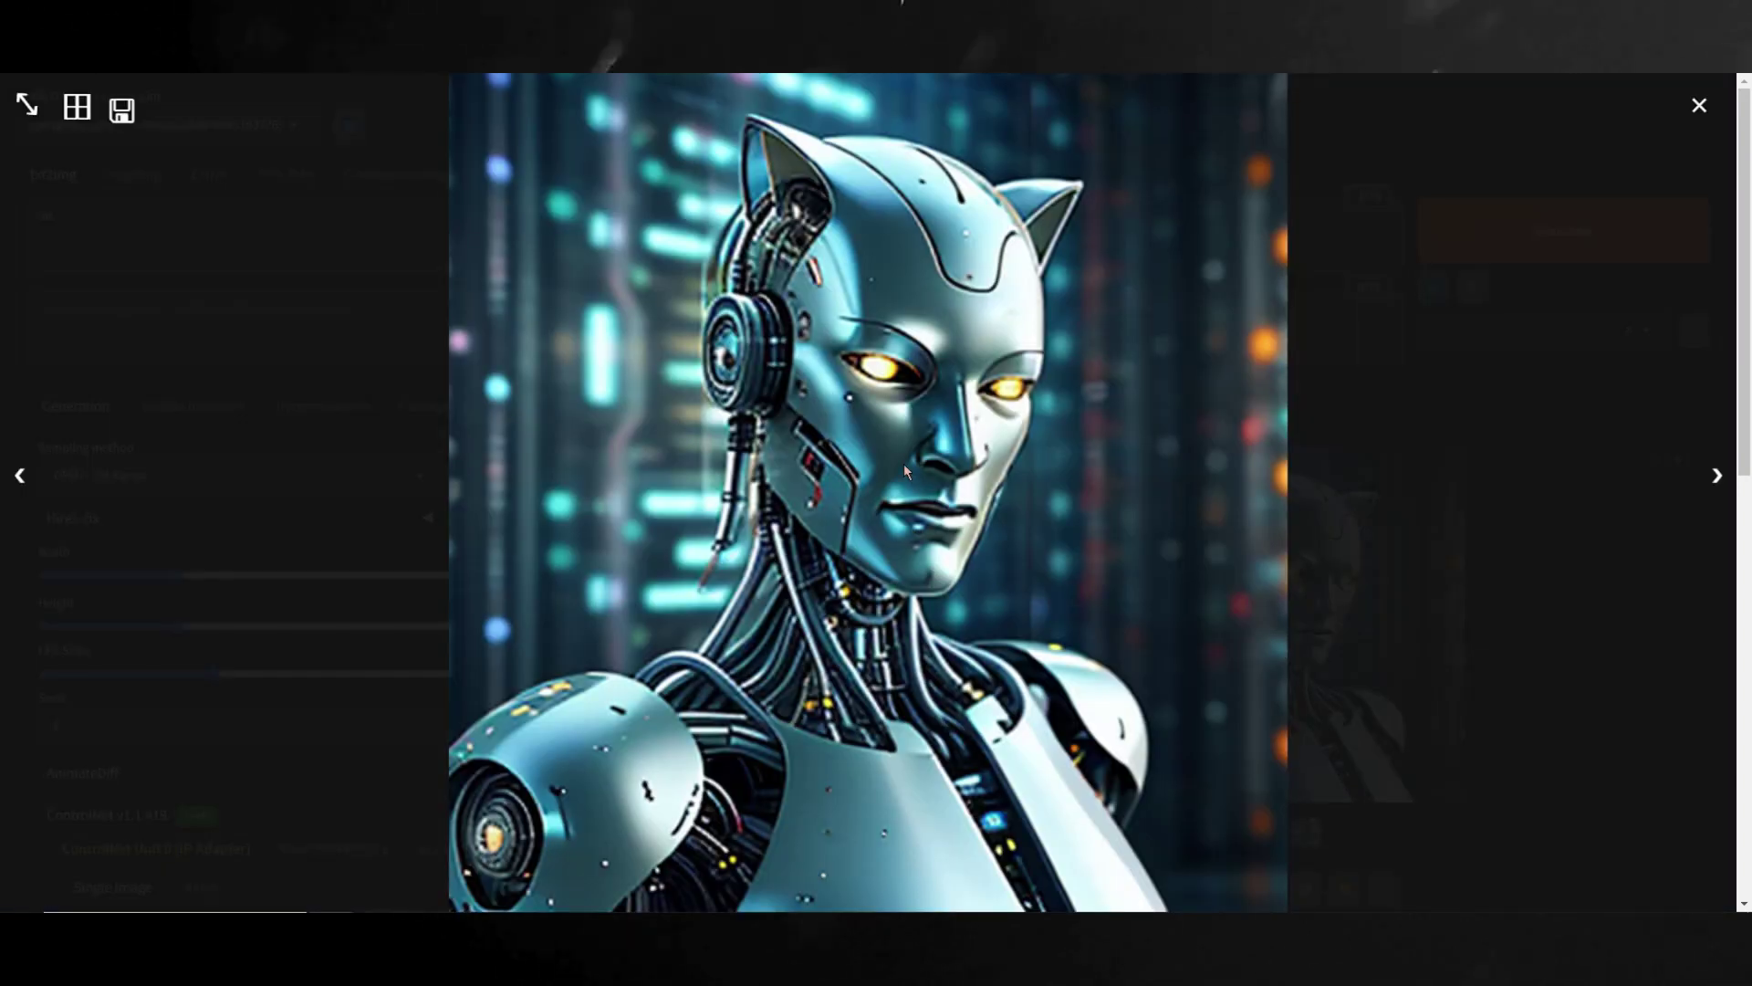
{"action": "left_click", "coordinate": [1698, 107]}
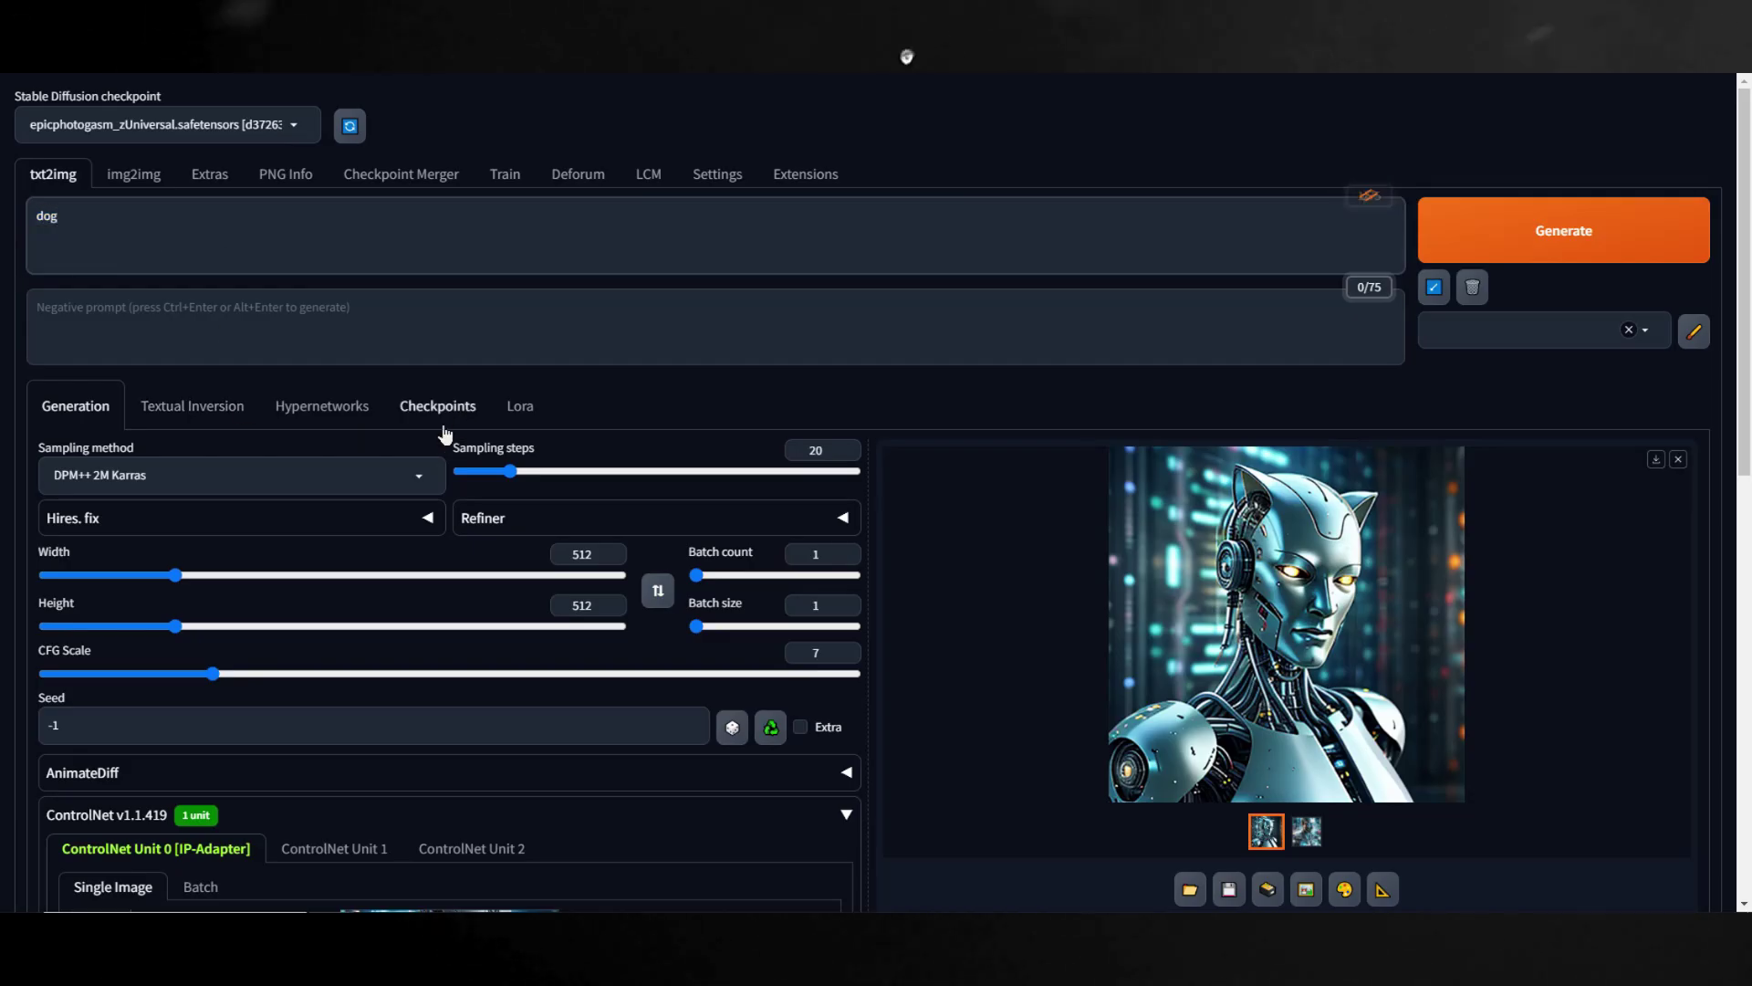
Step: Generate the cyborg image for 'dog' and view it full size
{"action": "left_click", "coordinate": [1542, 223]}
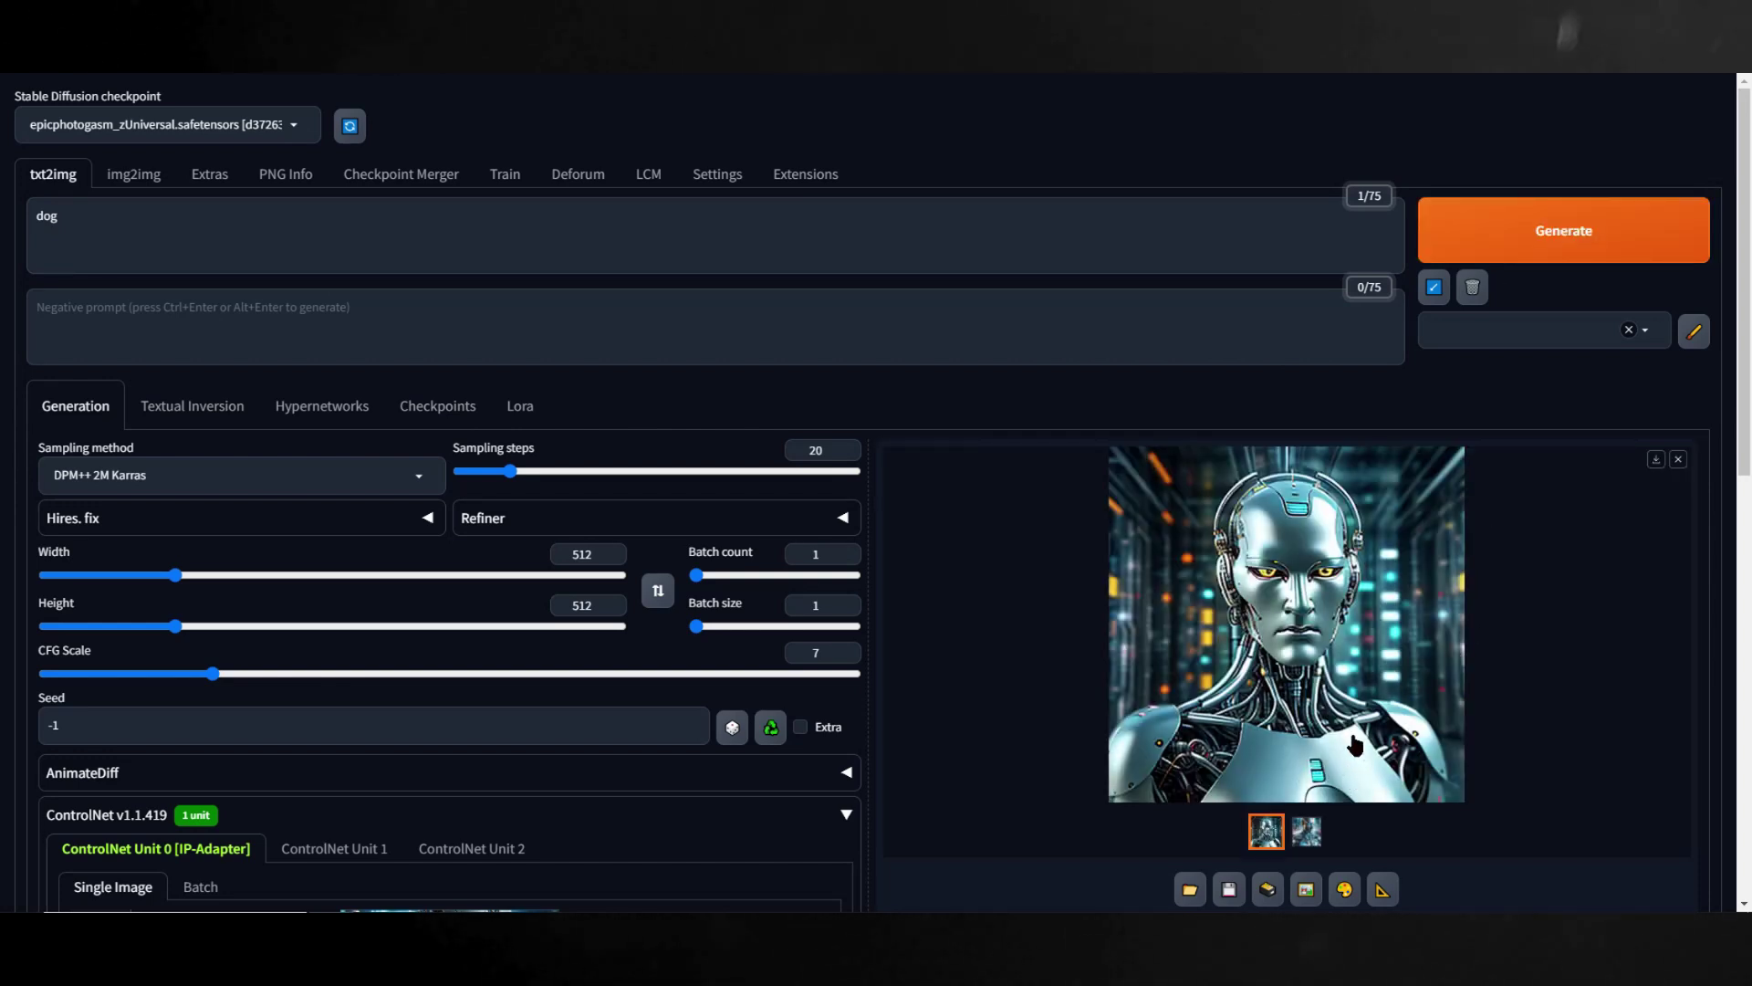
{"action": "left_click", "coordinate": [1369, 650]}
{"action": "left_click", "coordinate": [1699, 111]}
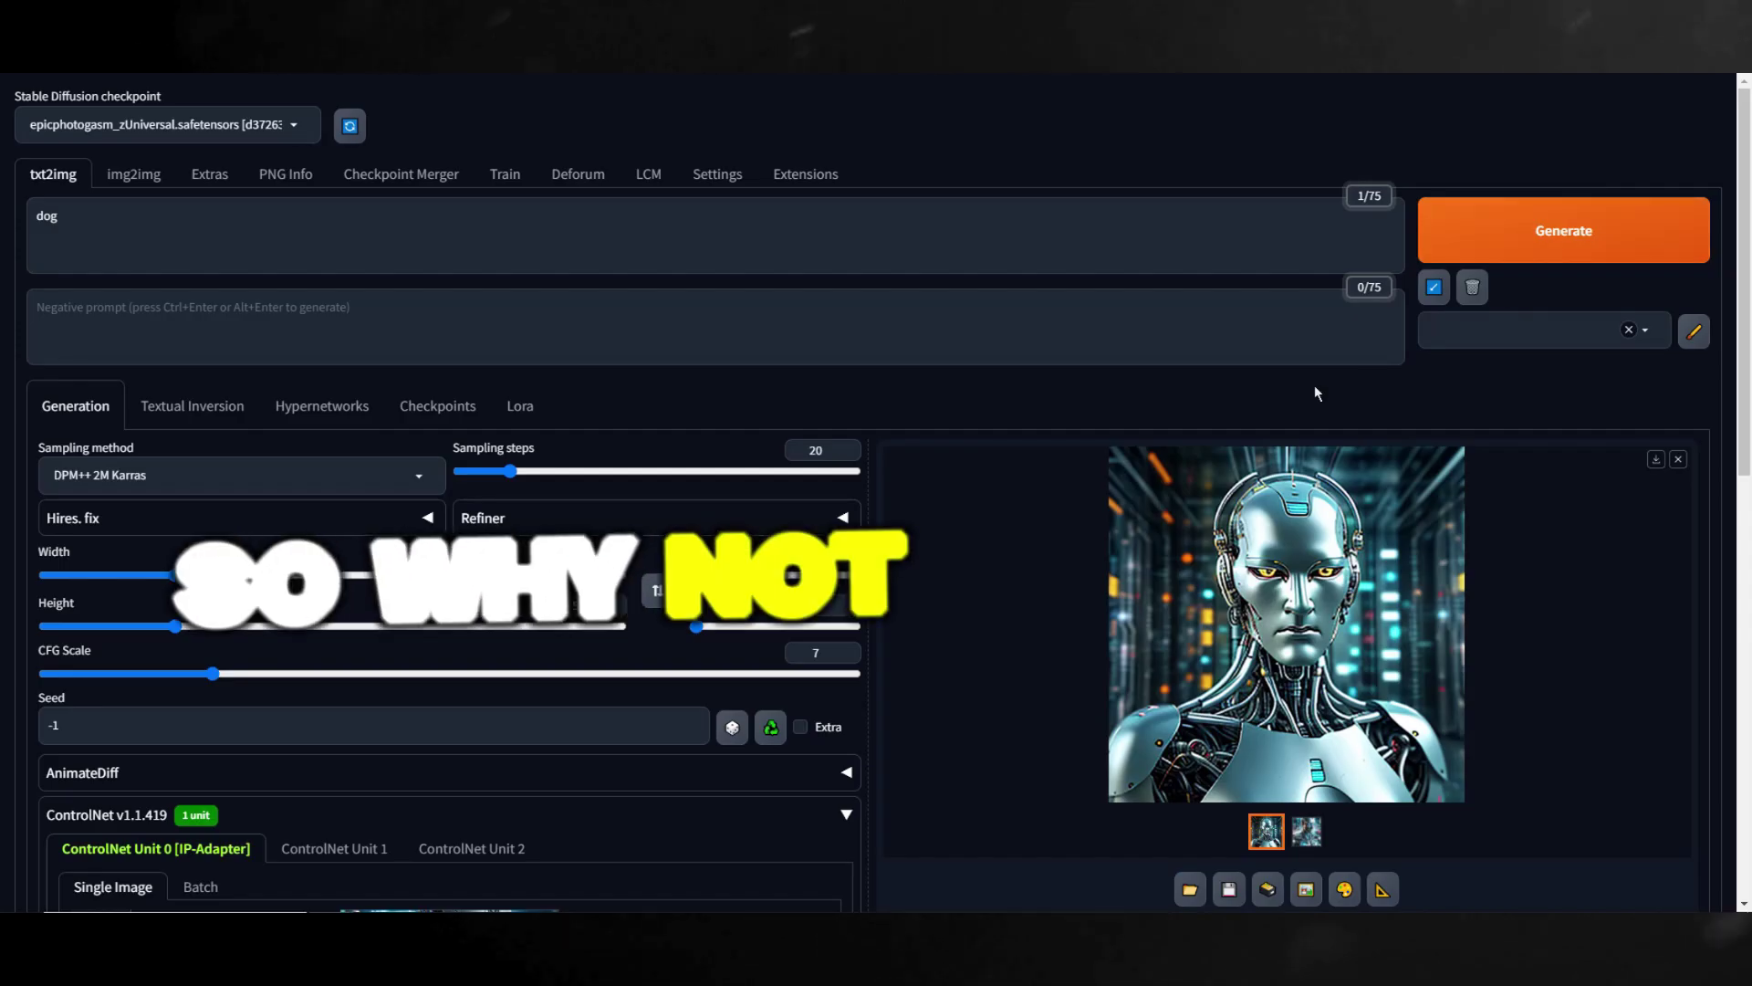